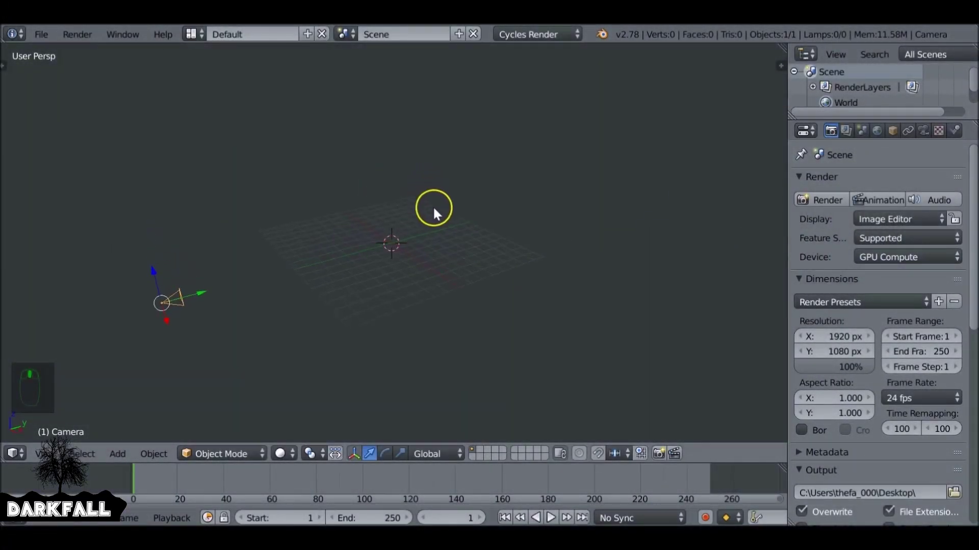
Step: Add a plane mesh and rotate it 90 degrees about the X axis so that it stands upright
{"action": "key", "text": "shift+a"}
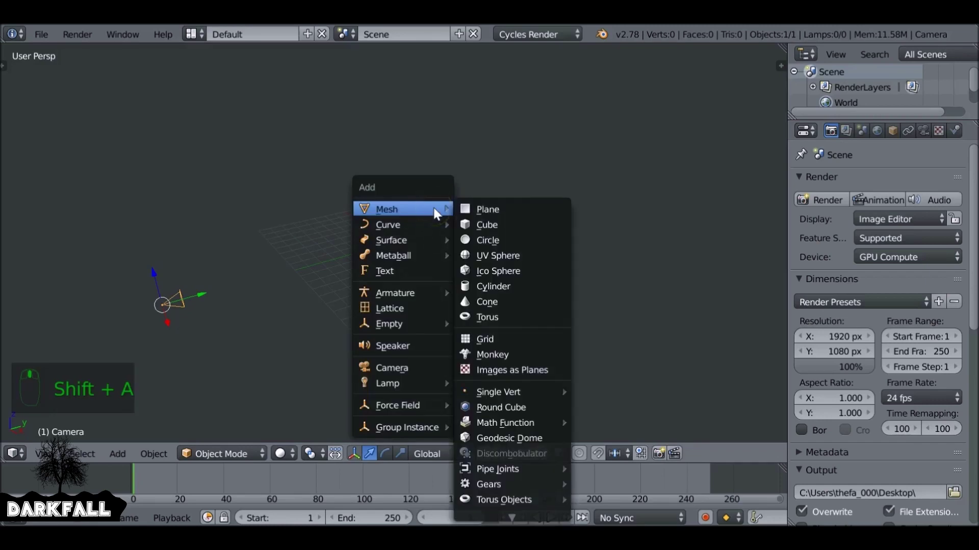
{"action": "left_click", "coordinate": [495, 206]}
{"action": "key", "text": "r"}
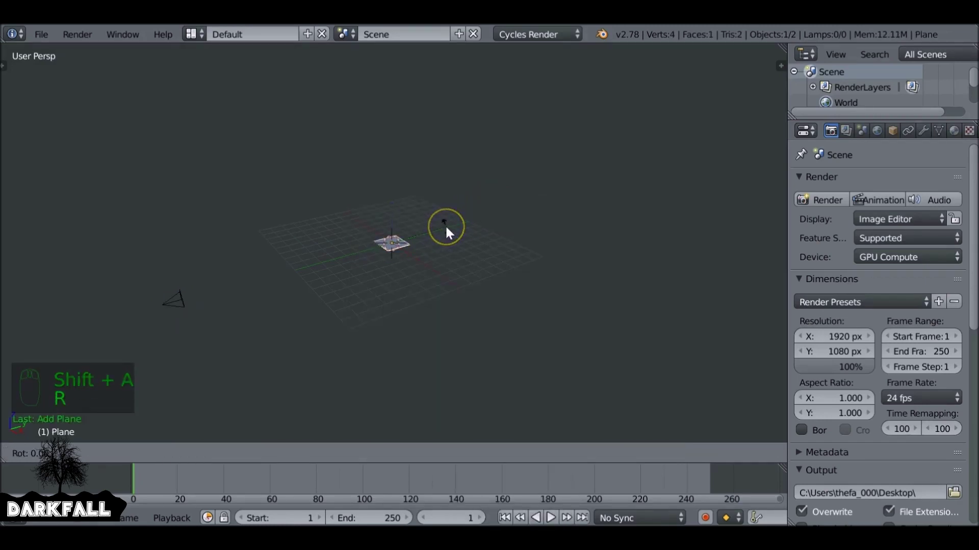
{"action": "type", "text": "x90"}
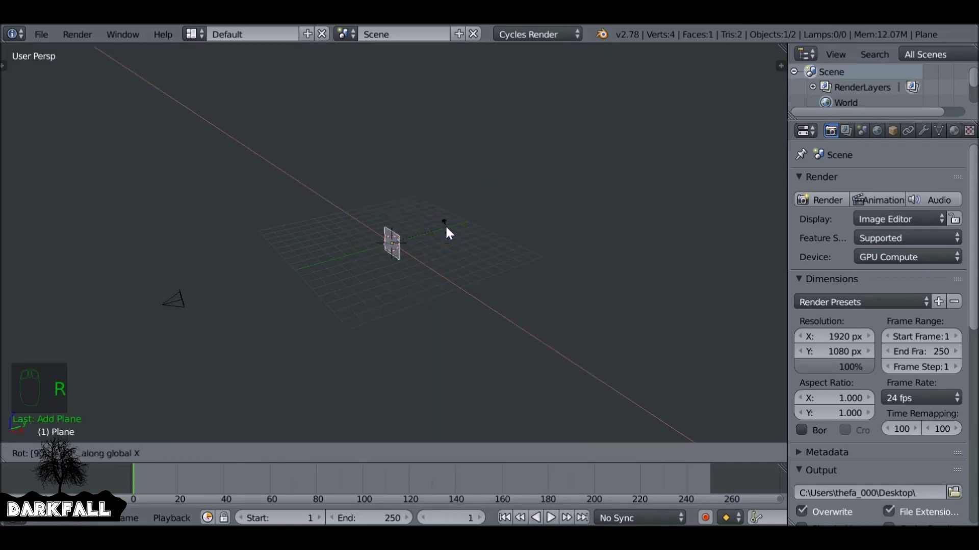
{"action": "key", "text": "Return"}
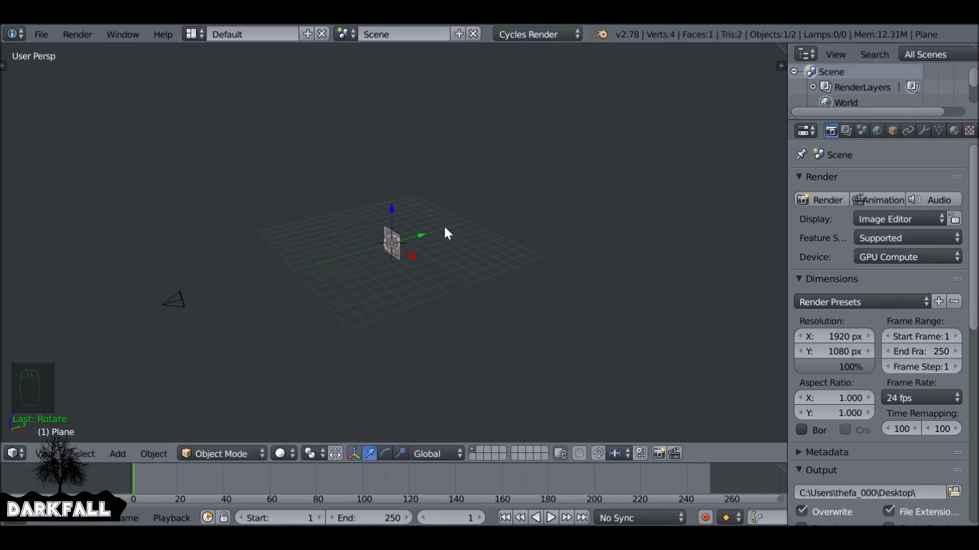
Step: Enlarge the upright plane in camera view, stretching it along X and Z until it overfills the camera frame, and nudge it along X
{"action": "key", "text": "KP_0"}
{"action": "key", "text": "s"}
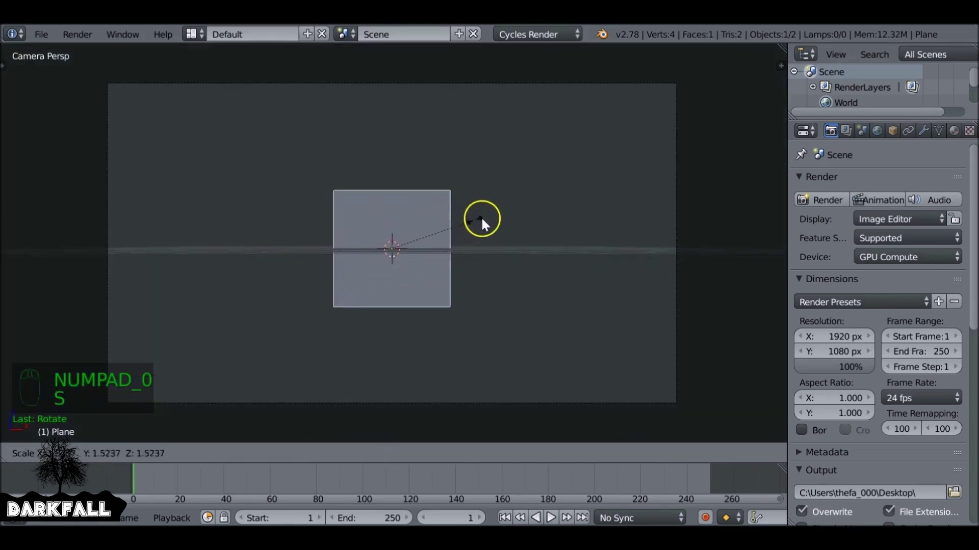
{"action": "left_click", "coordinate": [656, 181]}
{"action": "key", "text": "s"}
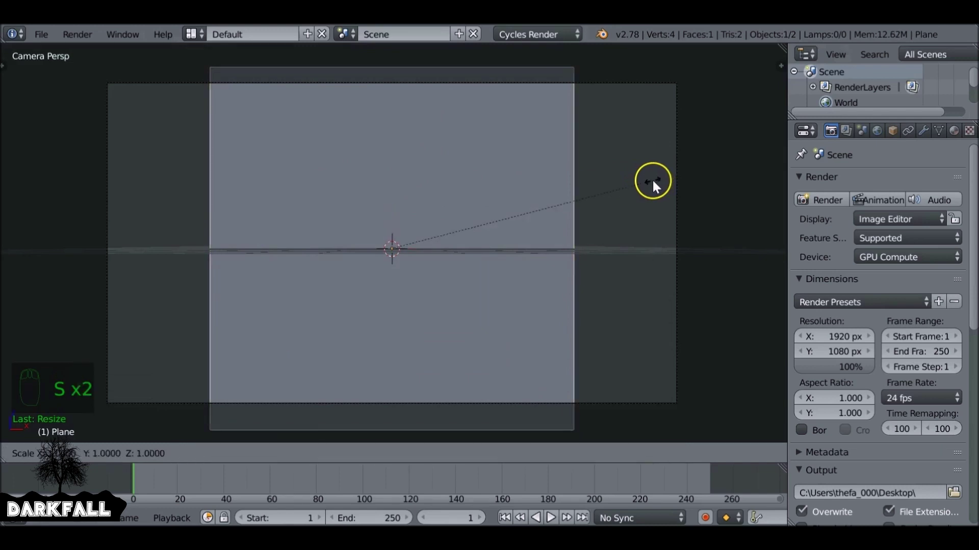
{"action": "key", "text": "x"}
{"action": "left_click", "coordinate": [98, 191]}
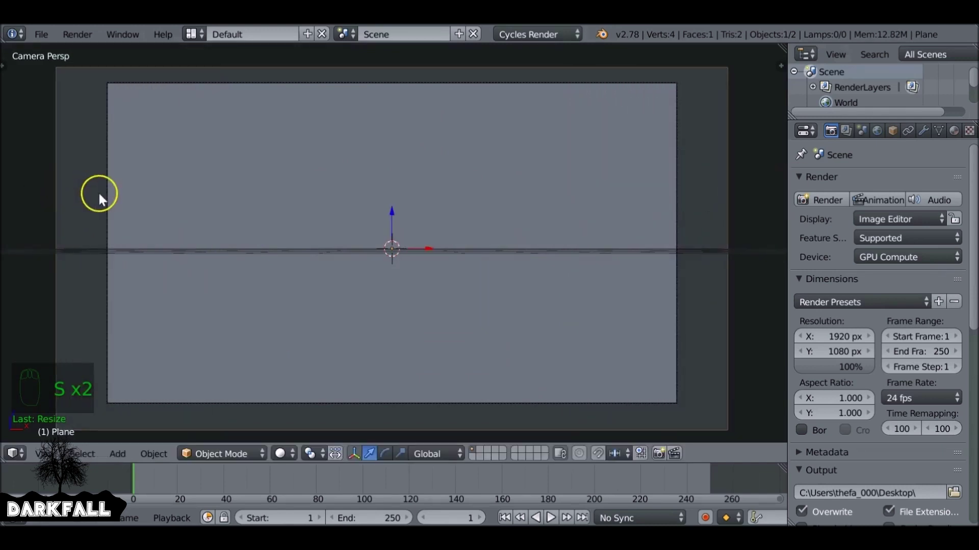
{"action": "key", "text": "s"}
{"action": "key", "text": "z"}
{"action": "left_click", "coordinate": [358, 172]}
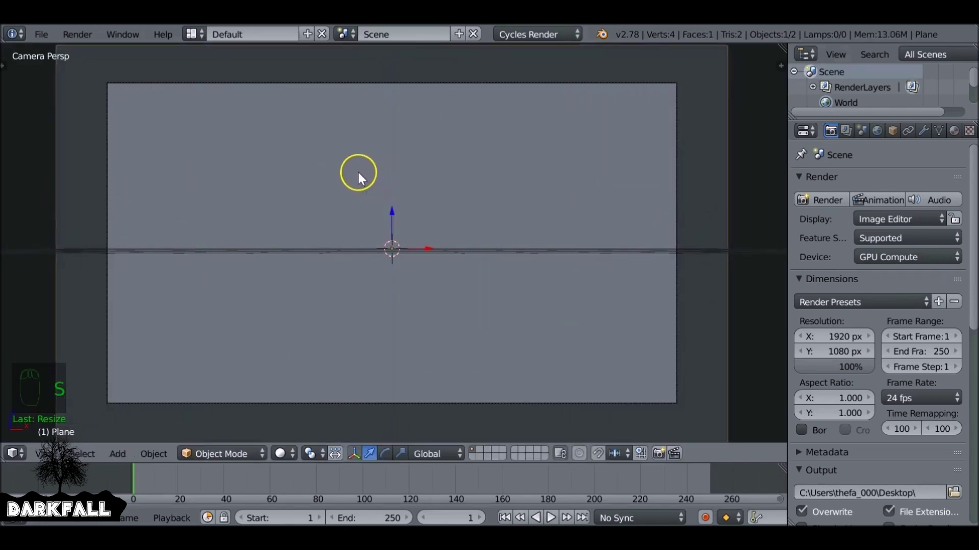
{"action": "key", "text": "g"}
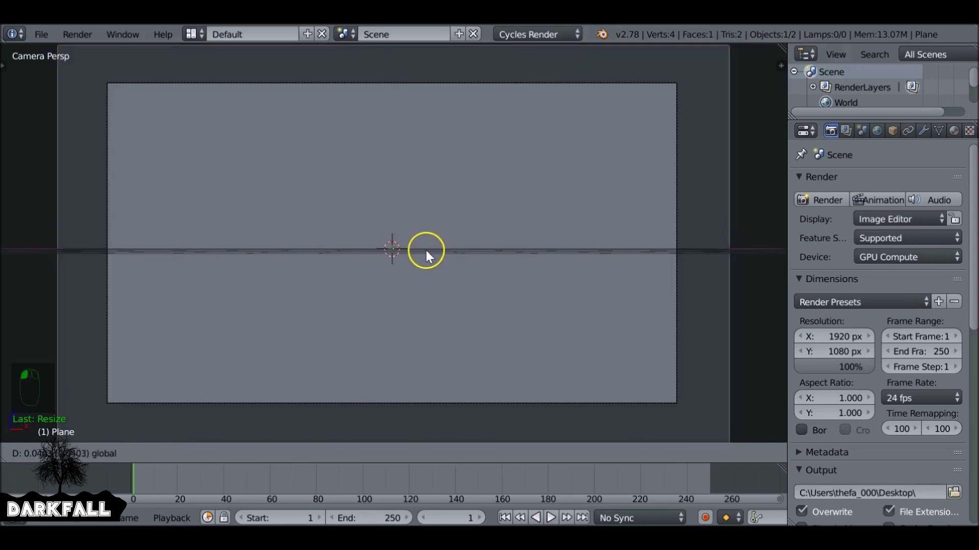
{"action": "left_click", "coordinate": [414, 247]}
Step: Add a text object and rotate it 90 degrees about the global X axis
{"action": "key", "text": "shift+a"}
{"action": "mouse_move", "coordinate": [401, 220]}
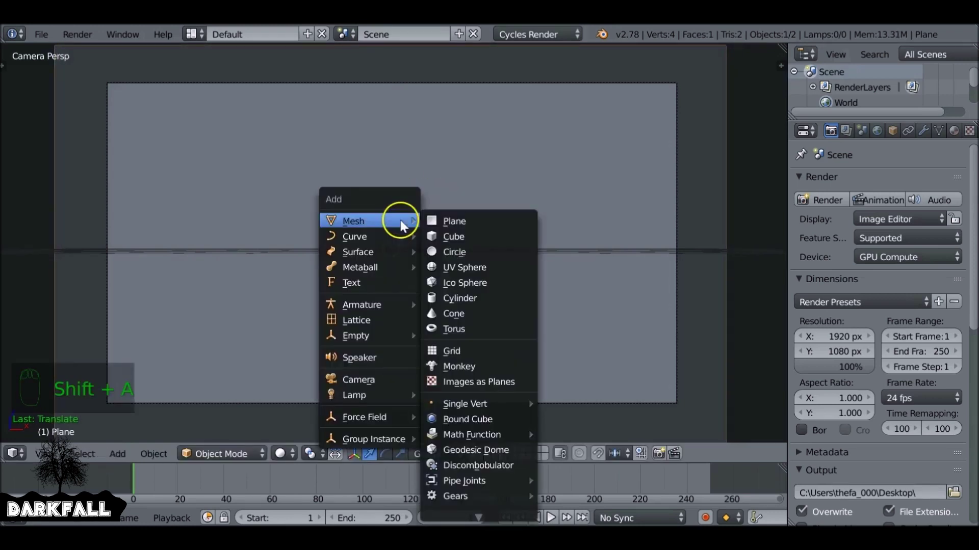
{"action": "left_click", "coordinate": [358, 282]}
{"action": "middle_click_drag", "start_coordinate": [373, 281], "coordinate": [406, 280]}
{"action": "type", "text": "r90"}
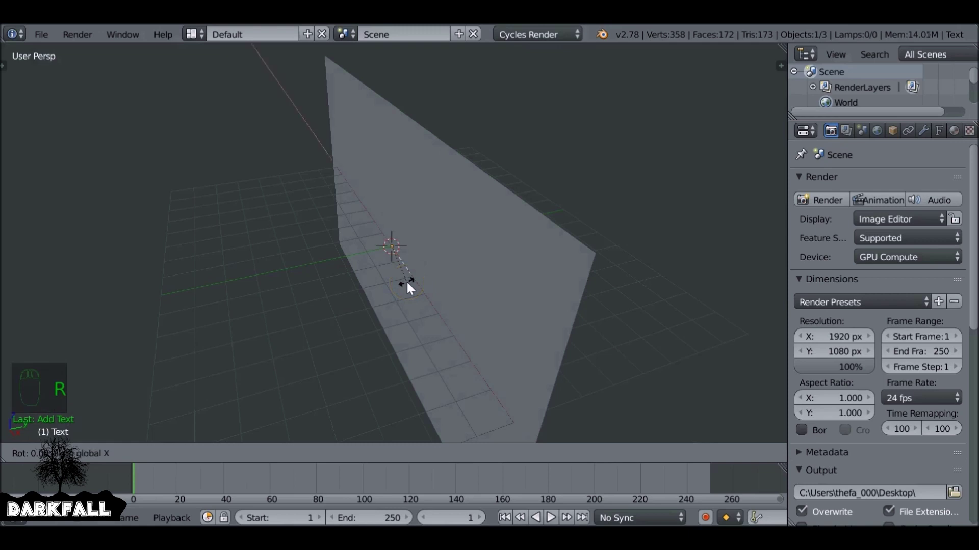
{"action": "key", "text": "Return"}
Step: Replace the text object's default content with "Long Shadow"
{"action": "scroll", "coordinate": [405, 288], "scroll_direction": "up", "scroll_amount": 3}
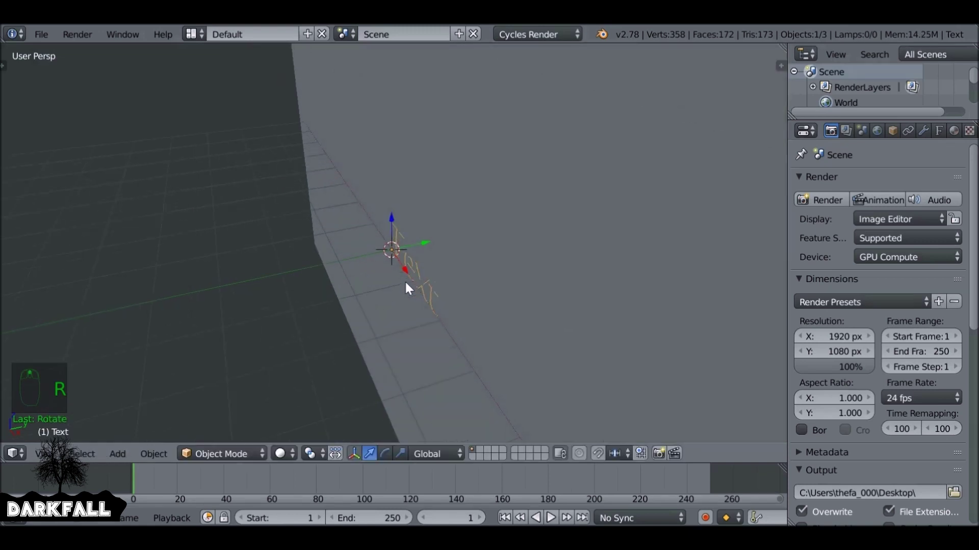
{"action": "middle_click_drag", "start_coordinate": [441, 273], "coordinate": [486, 251]}
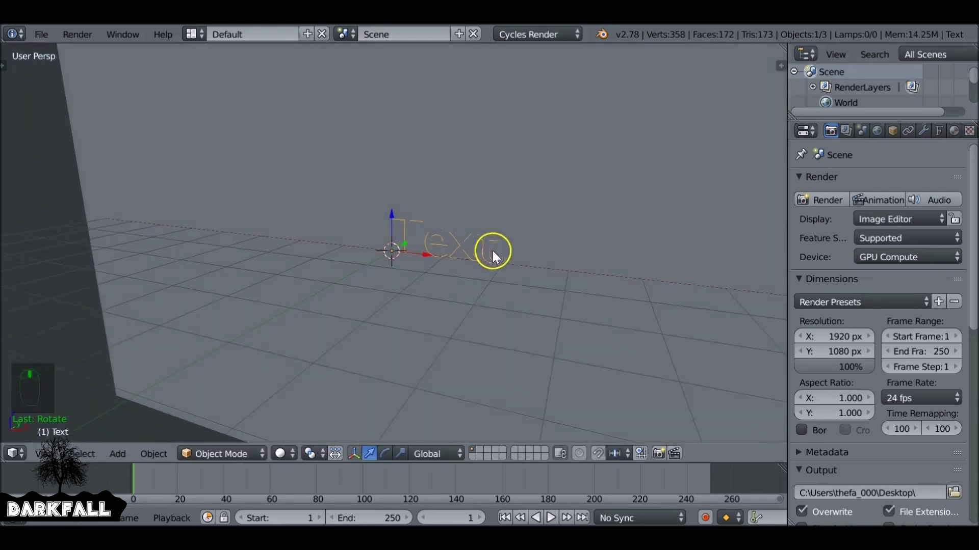
{"action": "key", "text": "Tab"}
{"action": "key", "text": "BackSpace"}
{"action": "key", "text": "BackSpace"}
{"action": "key", "text": "BackSpace"}
{"action": "key", "text": "BackSpace"}
{"action": "key", "text": "BackSpace"}
{"action": "key", "text": "BackSpace"}
{"action": "key", "text": "BackSpace"}
{"action": "key", "text": "BackSpace"}
{"action": "key", "text": "BackSpace"}
{"action": "key", "text": "BackSpace"}
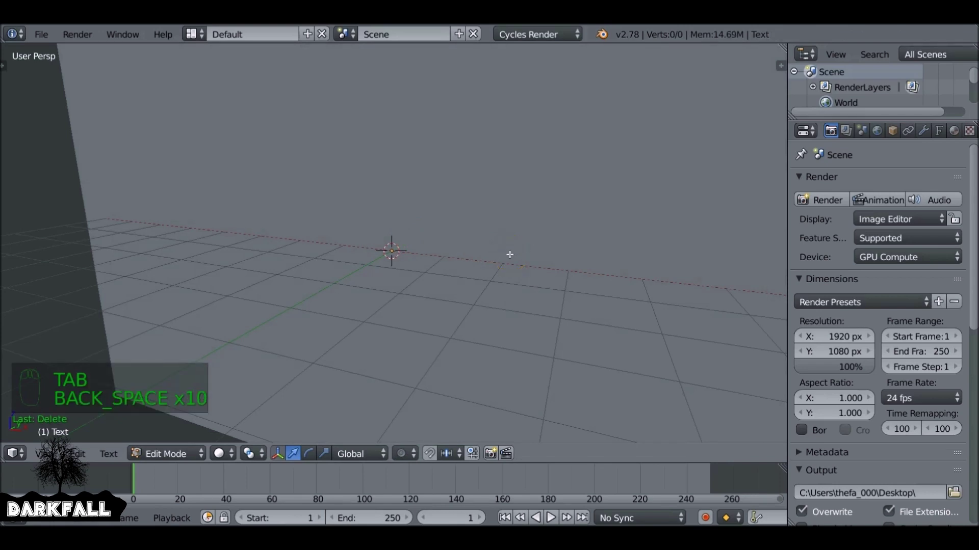
{"action": "type", "text": "Long "}
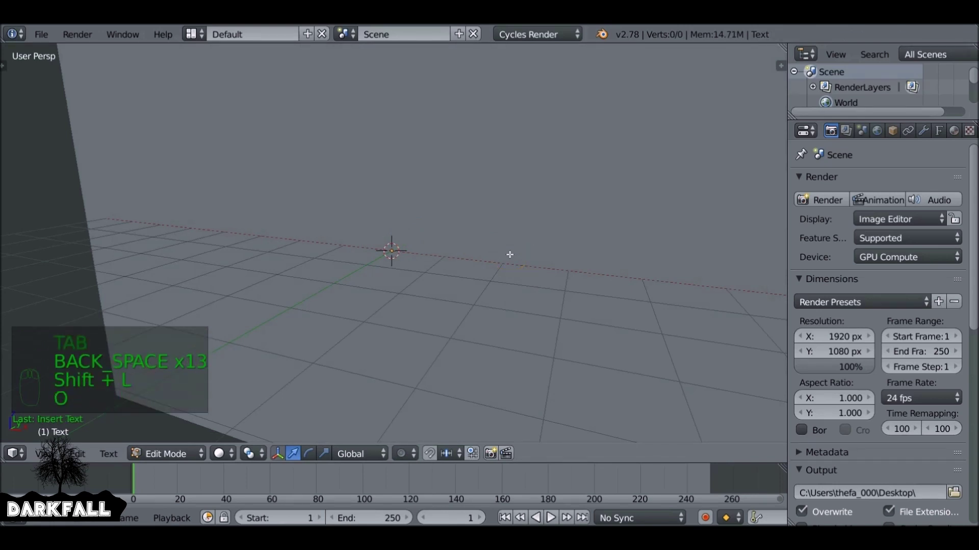
{"action": "type", "text": "Shadow"}
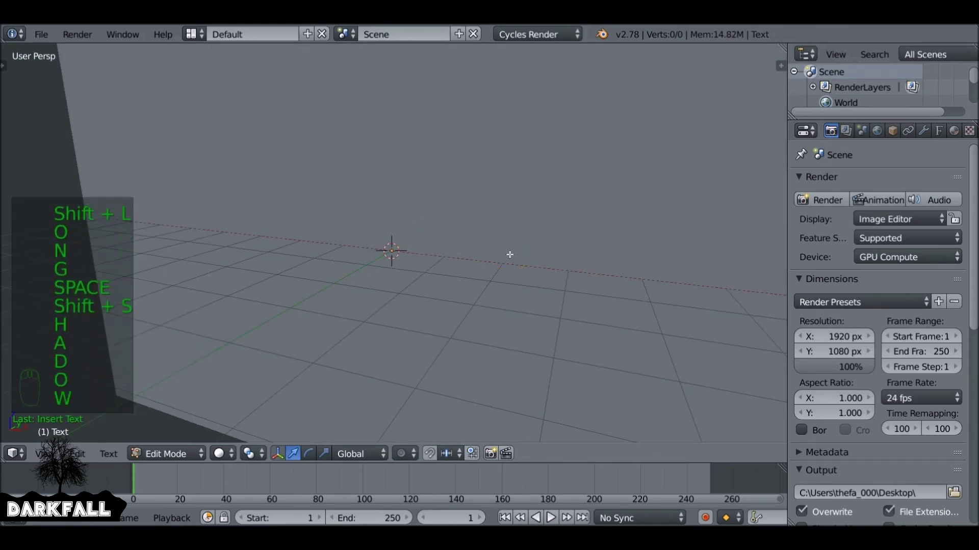
{"action": "key", "text": "Tab"}
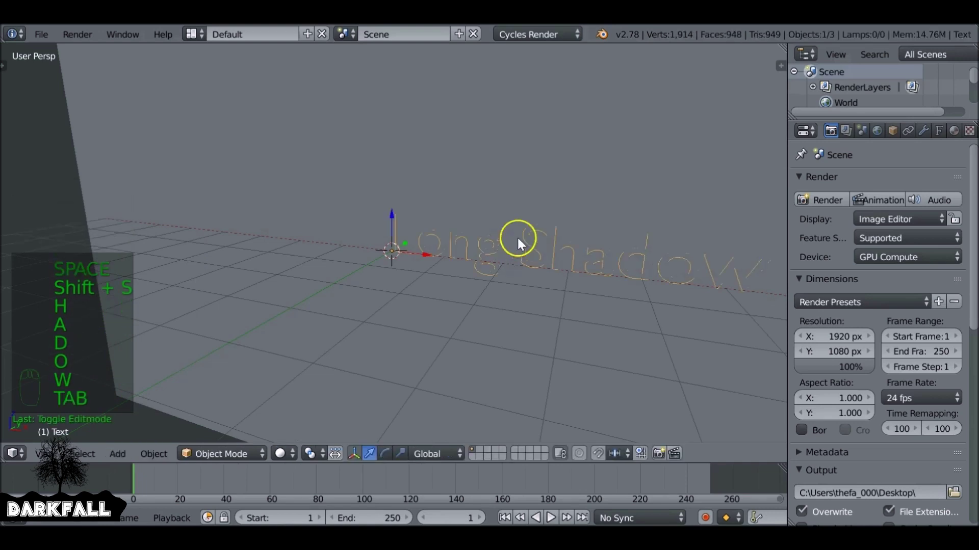
Step: Resize the text slightly and move it along X until it is centred horizontally in the camera frame
{"action": "middle_click_drag", "start_coordinate": [516, 237], "coordinate": [468, 261]}
{"action": "key", "text": "s"}
{"action": "left_click", "coordinate": [522, 231]}
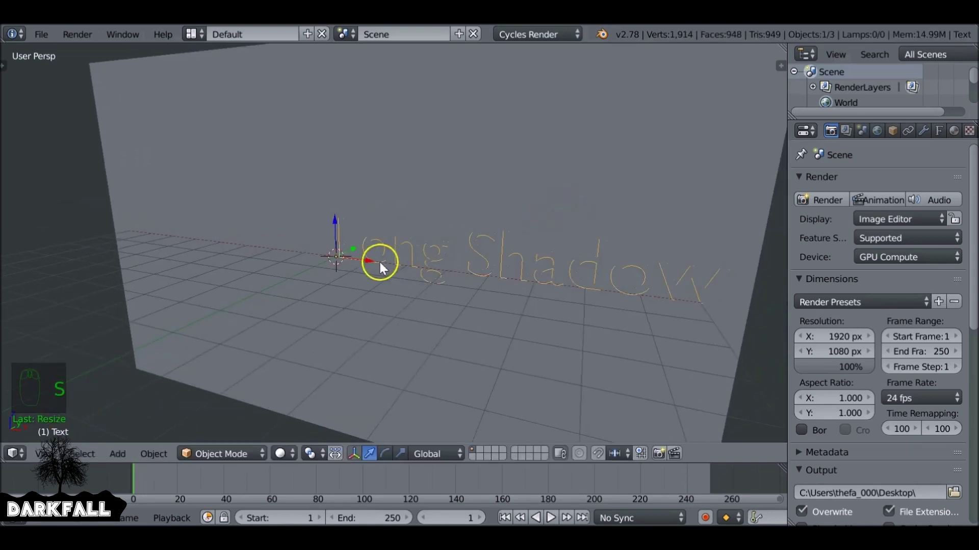
{"action": "left_click_drag", "start_coordinate": [379, 260], "coordinate": [291, 265]}
{"action": "key", "text": "KP_0"}
{"action": "scroll", "coordinate": [289, 268], "scroll_direction": "down", "scroll_amount": 1}
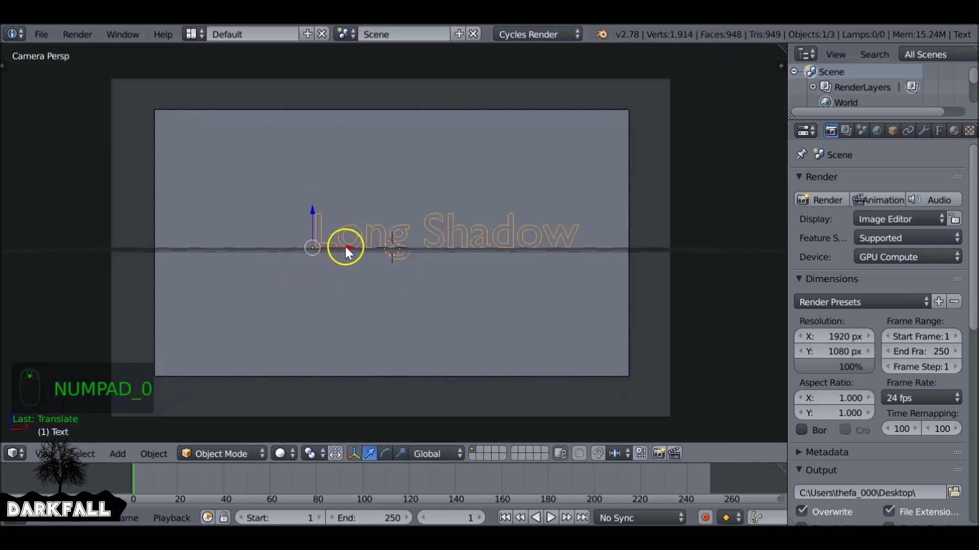
{"action": "left_click_drag", "start_coordinate": [344, 247], "coordinate": [297, 245]}
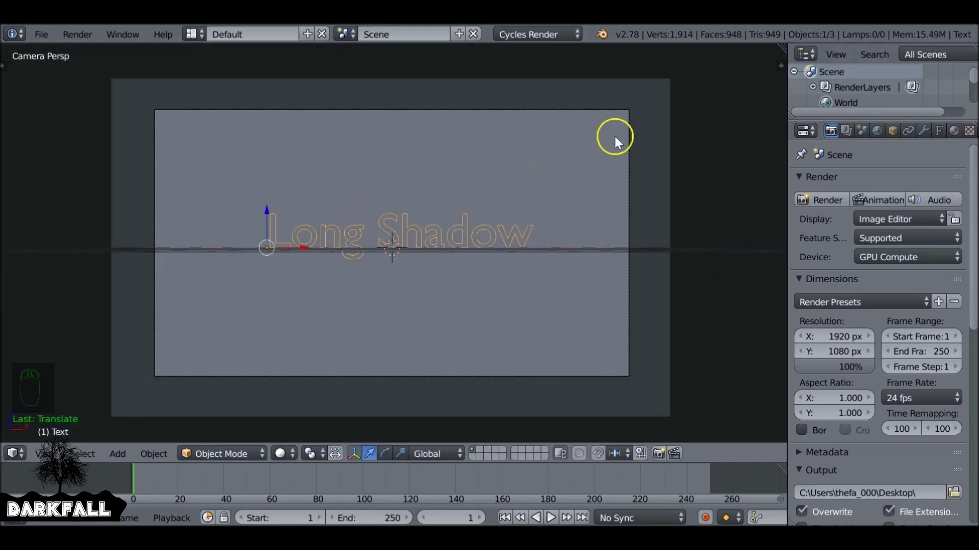
Step: Extrude the text in its geometry settings to give it depth and move it slightly along Y
{"action": "left_click", "coordinate": [940, 131]}
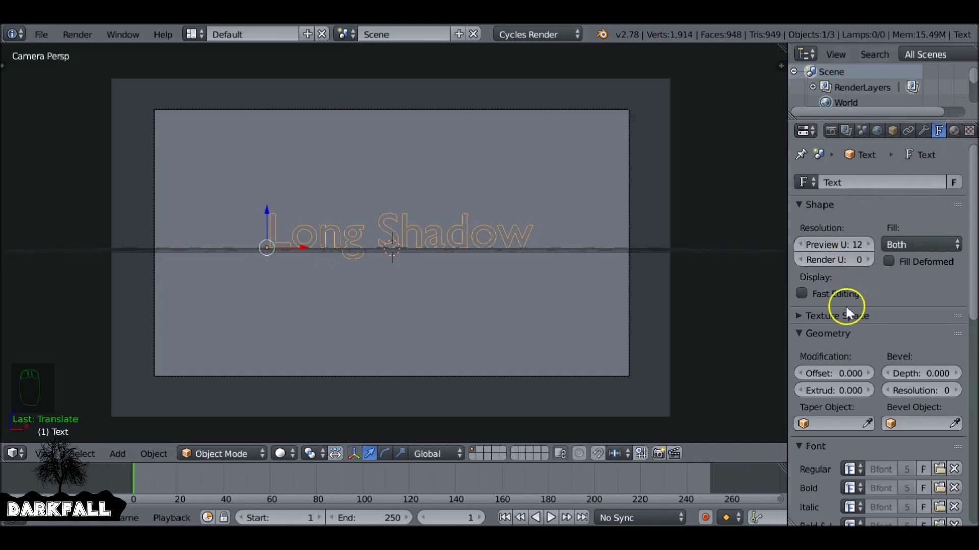
{"action": "left_click_drag", "start_coordinate": [828, 390], "coordinate": [906, 360]}
{"action": "middle_click_drag", "start_coordinate": [484, 204], "coordinate": [383, 221]}
{"action": "left_click_drag", "start_coordinate": [399, 212], "coordinate": [386, 214]}
{"action": "middle_click_drag", "start_coordinate": [386, 214], "coordinate": [415, 211]}
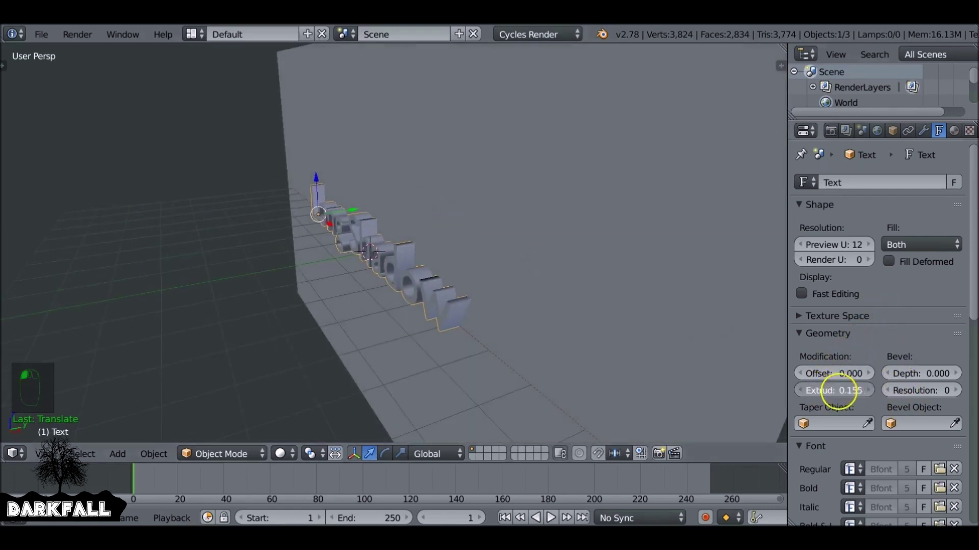
Step: Set the text's extrusion to 0.200
{"action": "left_click_drag", "start_coordinate": [821, 390], "coordinate": [858, 390]}
{"action": "left_click", "coordinate": [827, 391]}
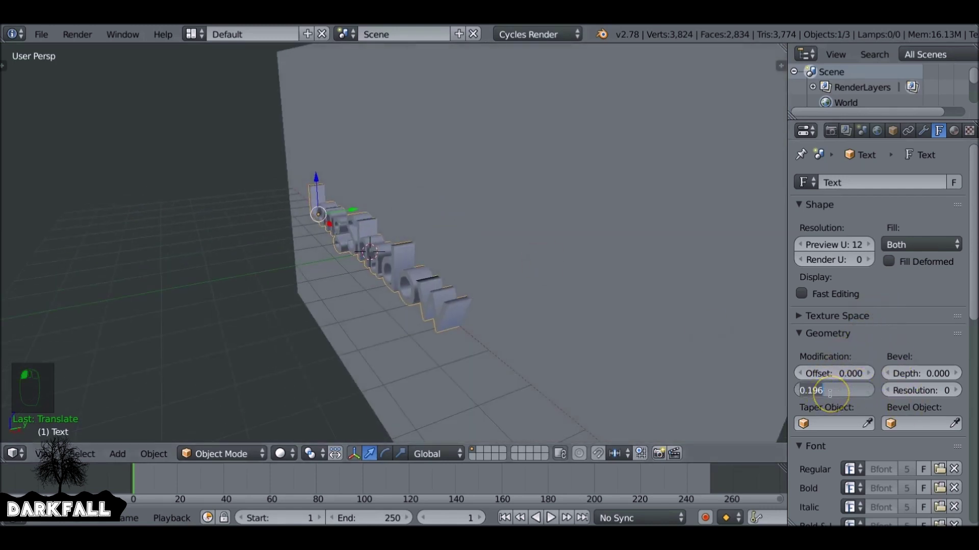
{"action": "key", "text": "BackSpace"}
{"action": "key", "text": "Return"}
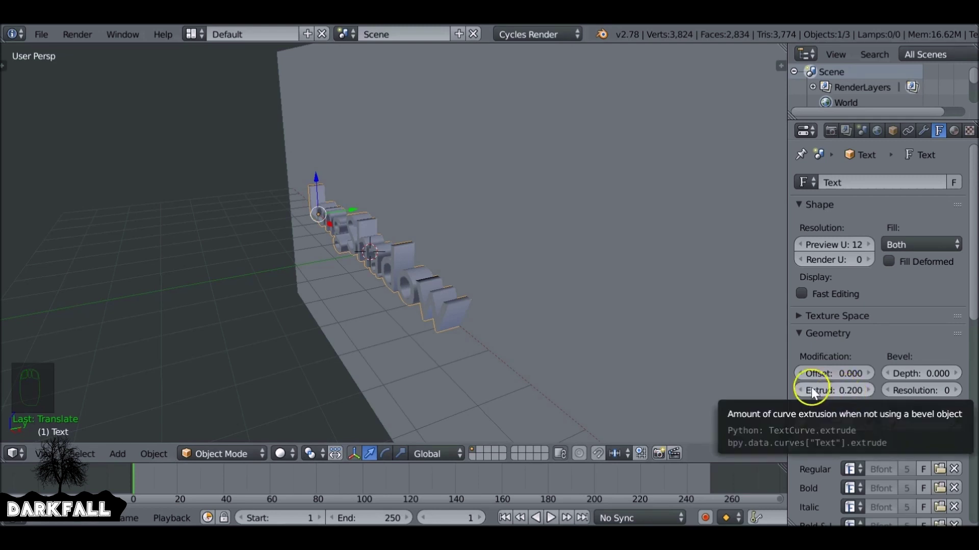
Step: Bevel the text with a depth of 0.007 and a resolution of 2
{"action": "scroll", "coordinate": [513, 311], "scroll_direction": "up", "scroll_amount": 6}
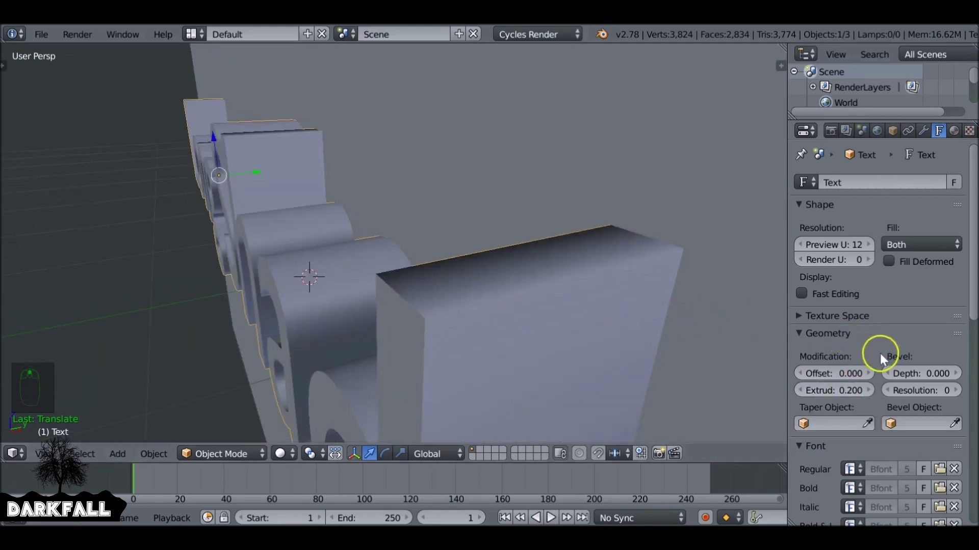
{"action": "left_click_drag", "start_coordinate": [953, 375], "coordinate": [925, 374]}
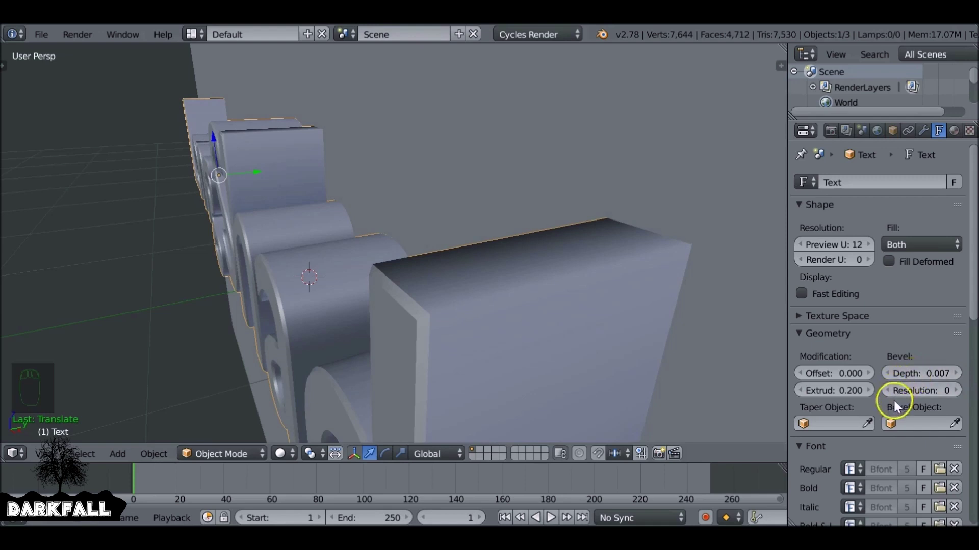
{"action": "left_click", "coordinate": [956, 391]}
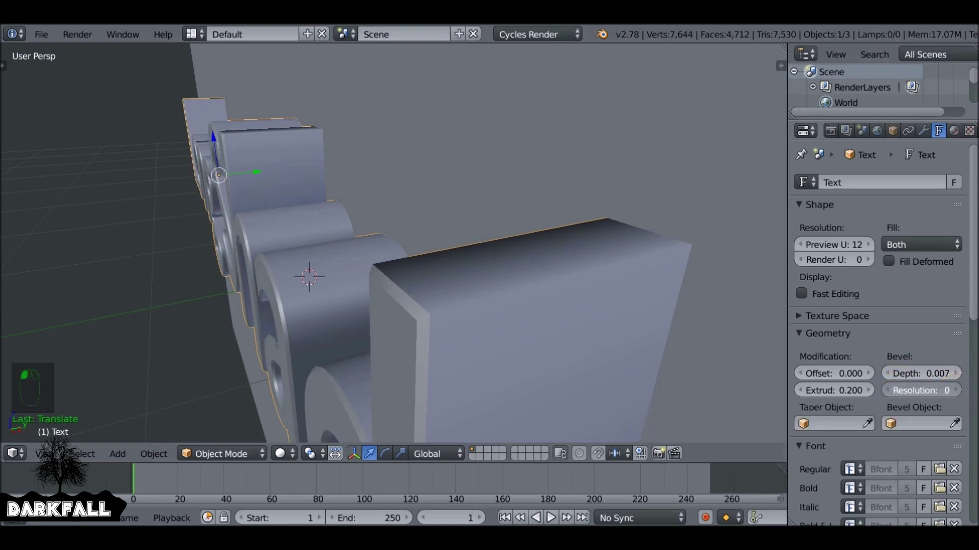
{"action": "left_click", "coordinate": [956, 390]}
Step: Try a bevel depth of 0.037 on the text and compare bevel resolutions between 0 and 4
{"action": "left_click_drag", "start_coordinate": [919, 373], "coordinate": [81, 351]}
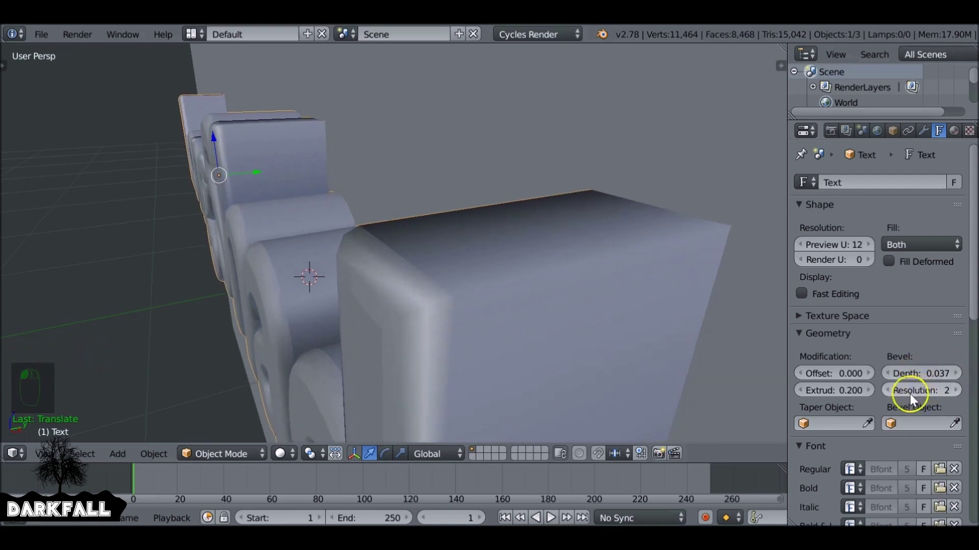
{"action": "left_click", "coordinate": [888, 391]}
{"action": "left_click", "coordinate": [888, 391]}
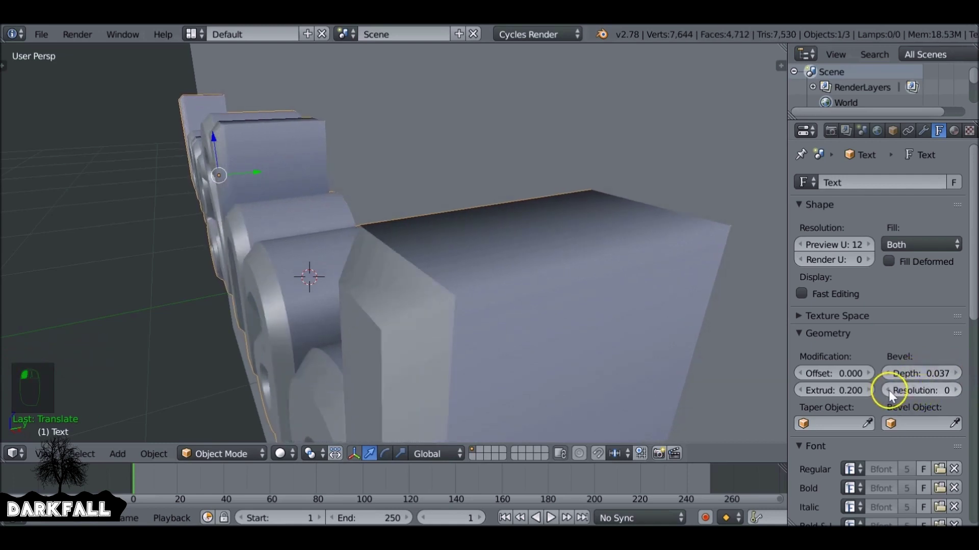
{"action": "left_click", "coordinate": [956, 391]}
{"action": "left_click", "coordinate": [956, 391]}
{"action": "left_click", "coordinate": [956, 390]}
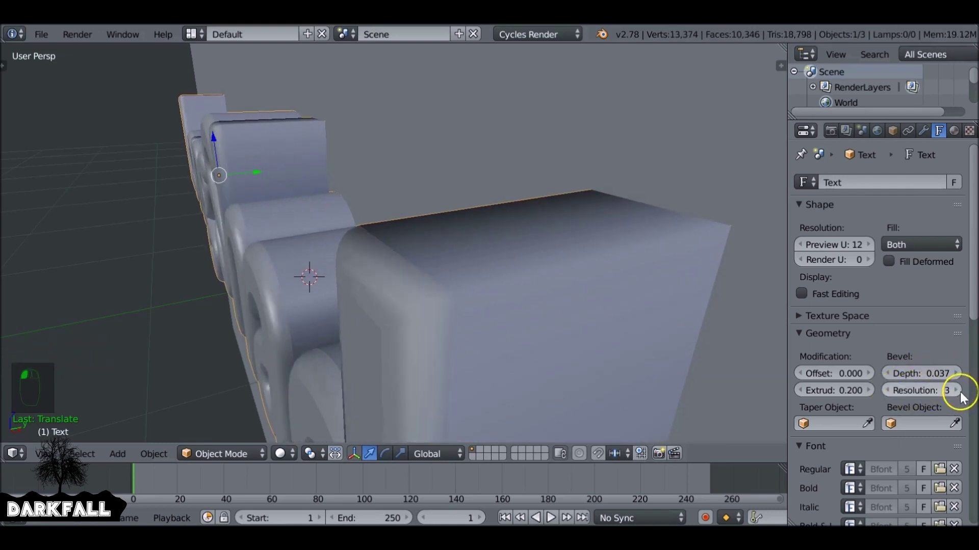
{"action": "left_click", "coordinate": [956, 391]}
Step: Set the text's bevel depth to 0.008 and its bevel resolution to 3
{"action": "left_click_drag", "start_coordinate": [922, 373], "coordinate": [755, 353]}
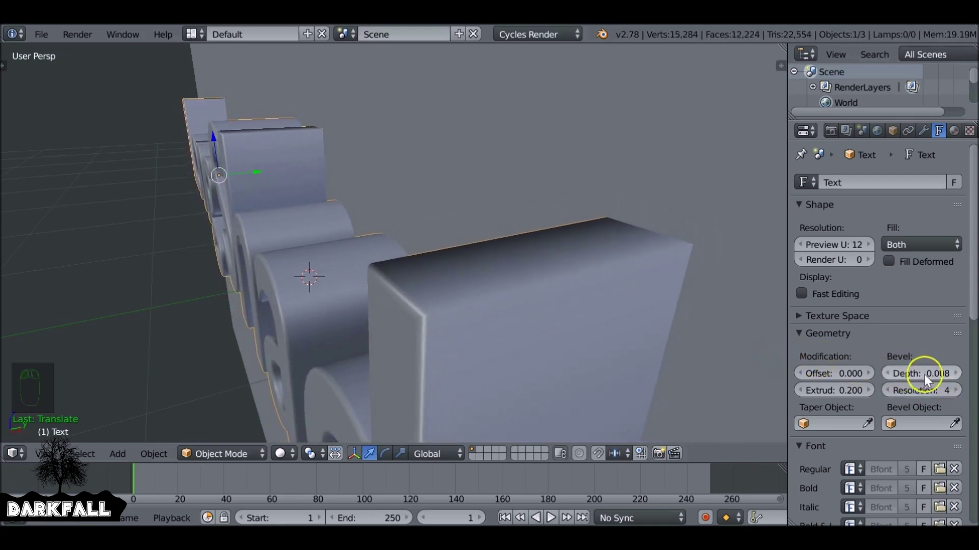
{"action": "left_click", "coordinate": [887, 391]}
{"action": "scroll", "coordinate": [286, 232], "scroll_direction": "down", "scroll_amount": 5}
{"action": "middle_click_drag", "start_coordinate": [320, 218], "coordinate": [420, 216]}
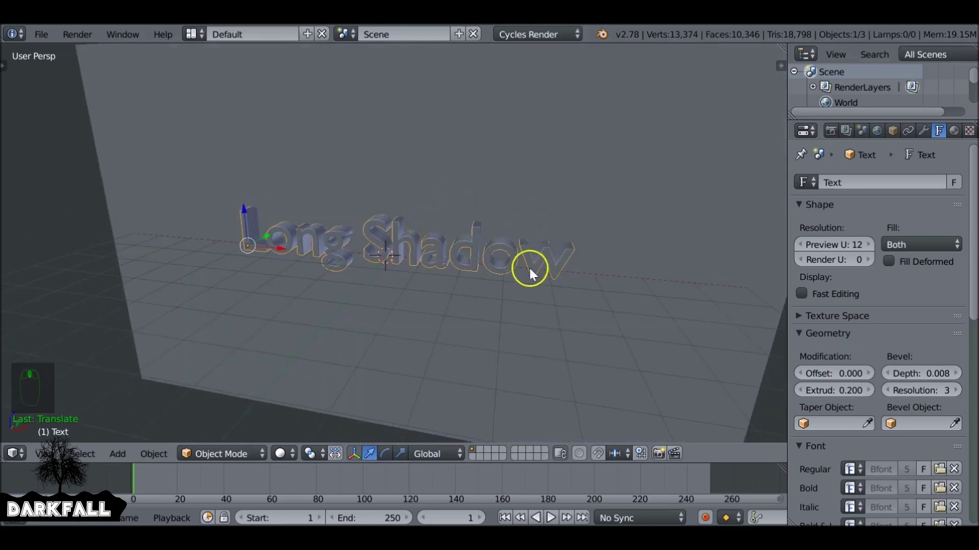
{"action": "scroll", "coordinate": [515, 269], "scroll_direction": "down", "scroll_amount": 5}
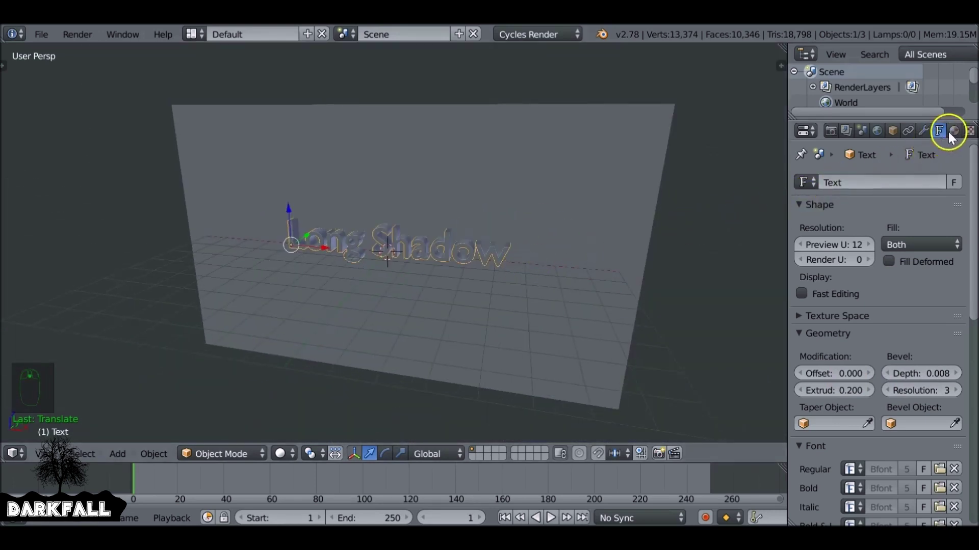
{"action": "left_click", "coordinate": [952, 133]}
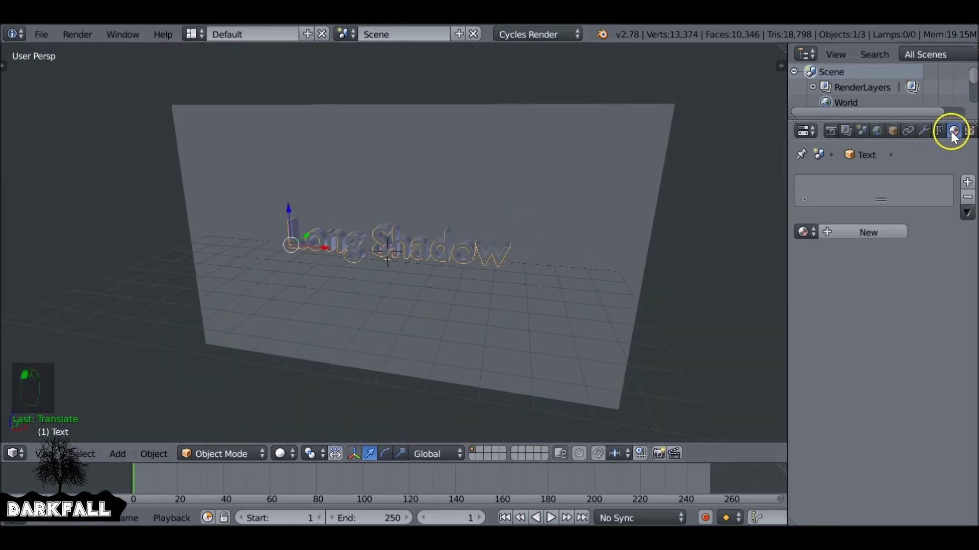
{"action": "left_click", "coordinate": [830, 131]}
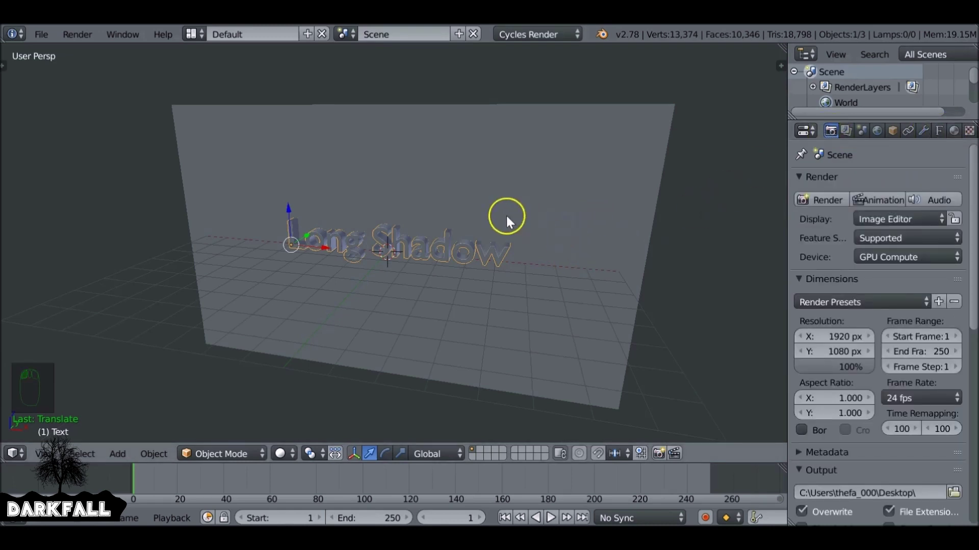
Step: Add a sun lamp and move it out in front of the text
{"action": "key", "text": "shift+a"}
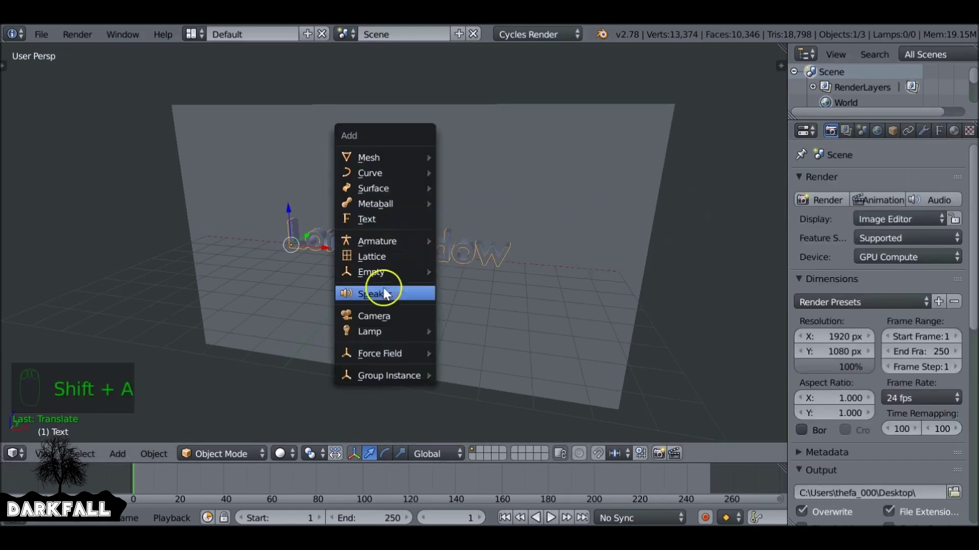
{"action": "mouse_move", "coordinate": [363, 331]}
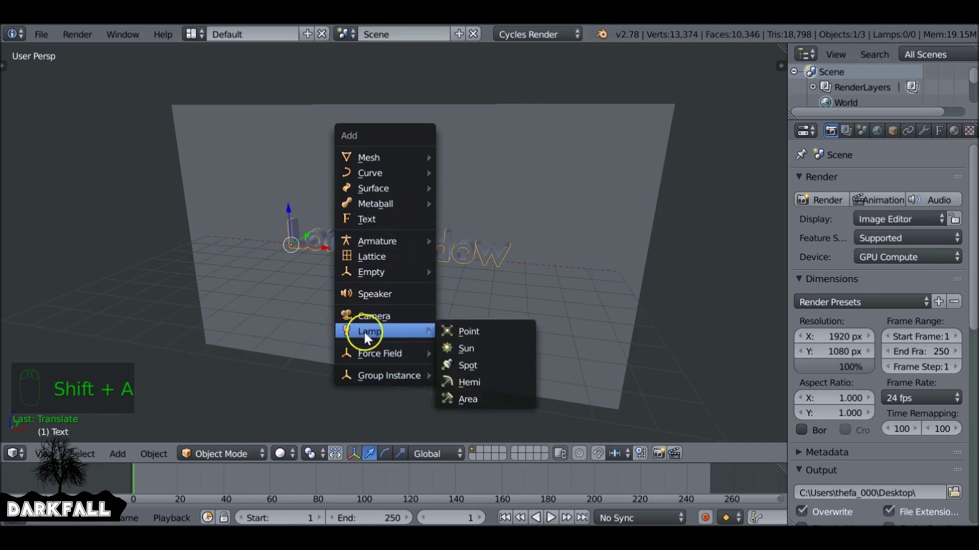
{"action": "left_click", "coordinate": [486, 346]}
{"action": "middle_click_drag", "start_coordinate": [458, 297], "coordinate": [412, 255]}
{"action": "key", "text": "g"}
{"action": "left_click", "coordinate": [388, 251]}
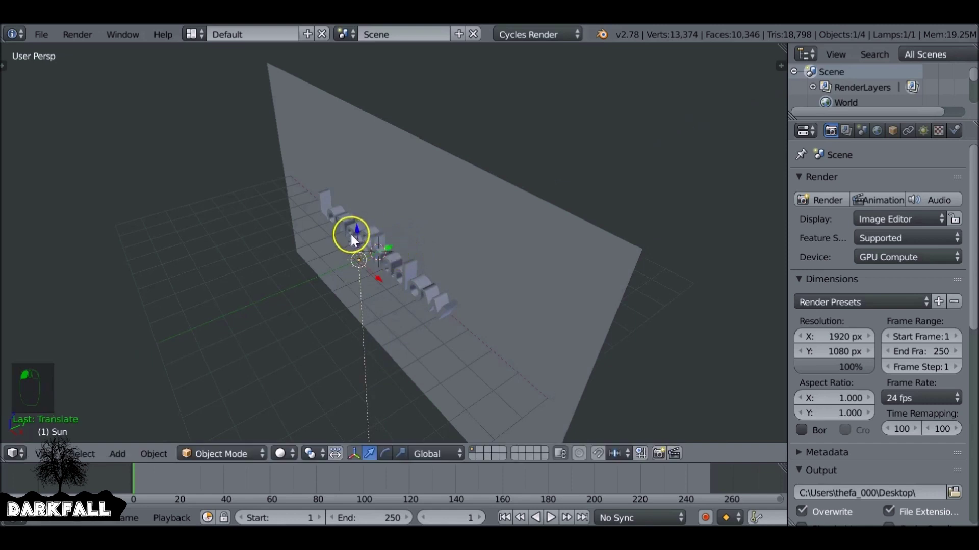
Step: Raise the sun lamp above the text and shift it along X toward the first word
{"action": "key", "text": "g"}
{"action": "middle_click_drag", "start_coordinate": [351, 235], "coordinate": [402, 180]}
{"action": "left_click", "coordinate": [366, 172]}
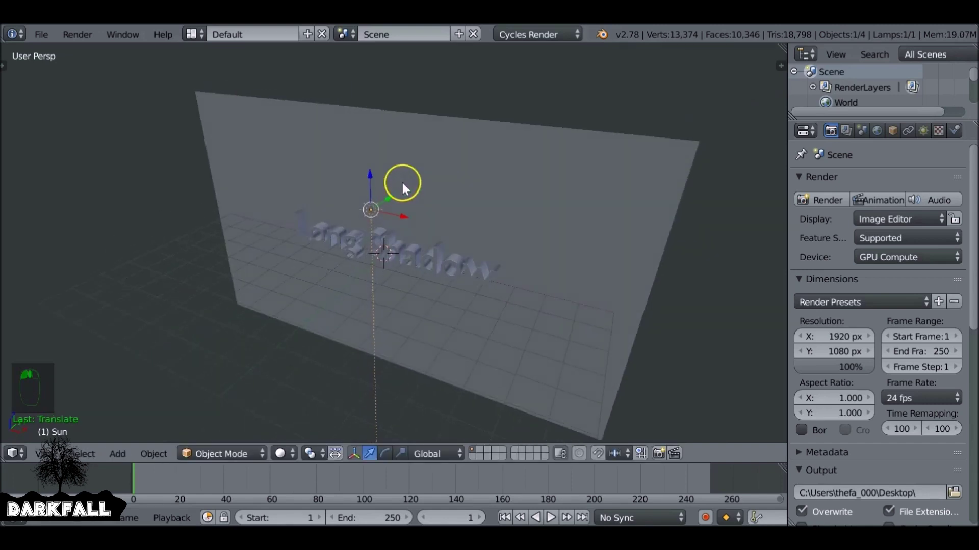
{"action": "middle_click_drag", "start_coordinate": [363, 307], "coordinate": [406, 254]}
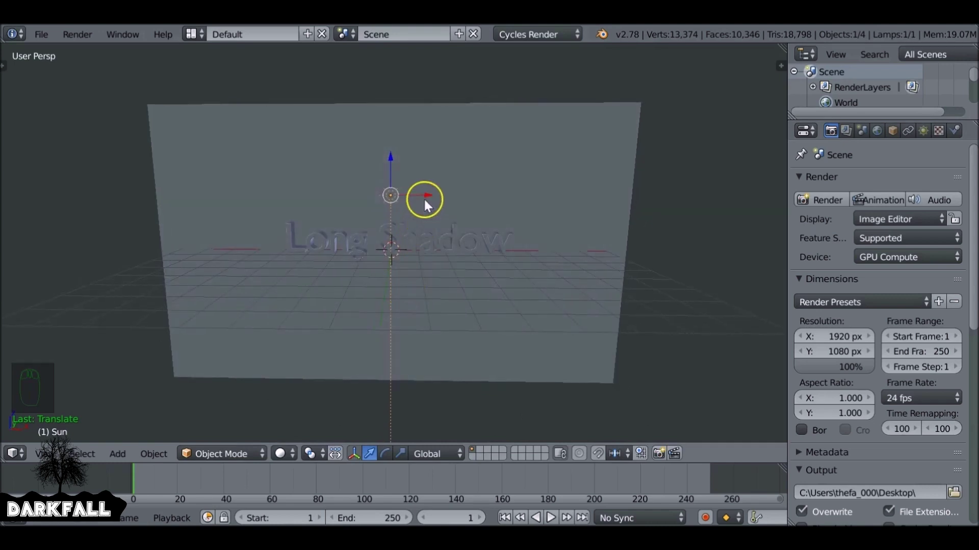
{"action": "left_click_drag", "start_coordinate": [425, 197], "coordinate": [345, 199]}
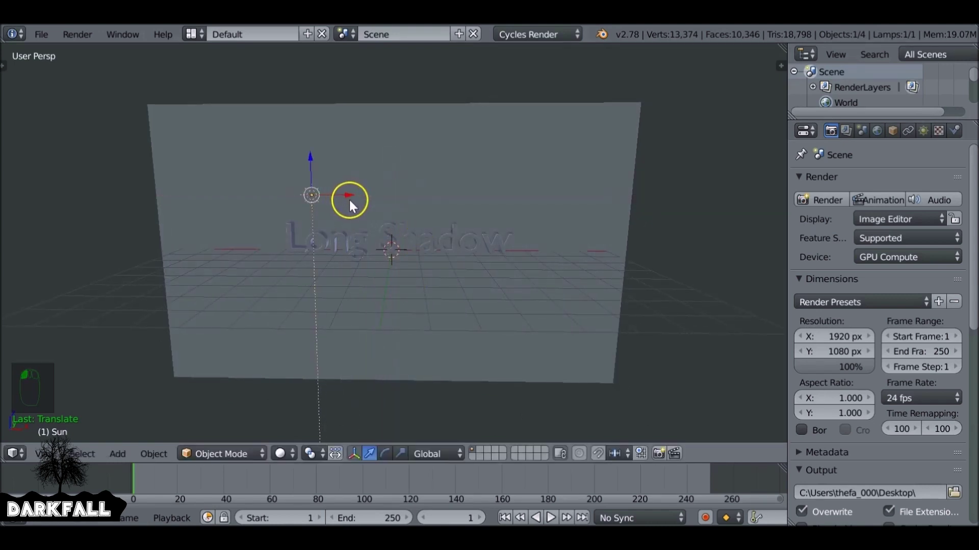
Step: Rotate the sun about -30° in the camera view so it shines diagonally down across the text
{"action": "key", "text": "KP_0"}
{"action": "scroll", "coordinate": [353, 200], "scroll_direction": "up", "scroll_amount": 2}
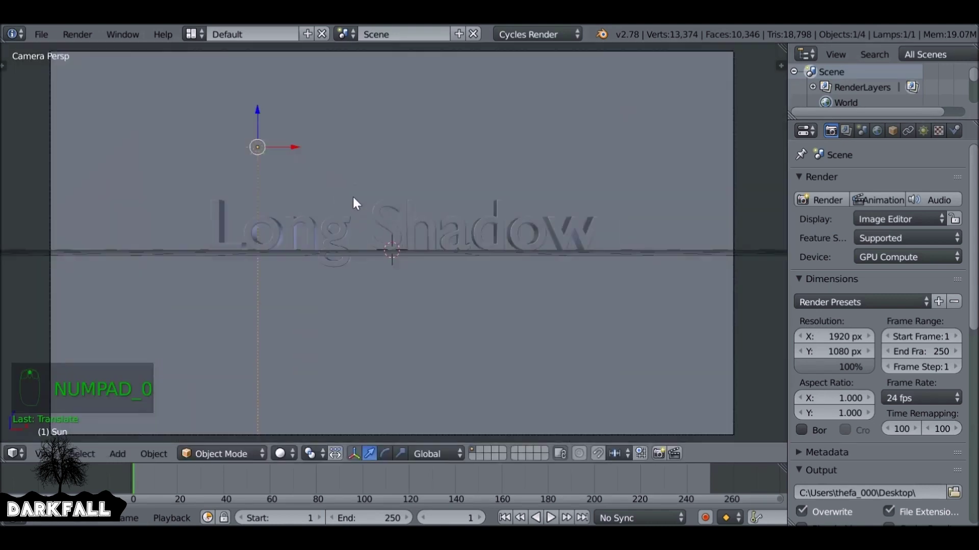
{"action": "key", "text": "r"}
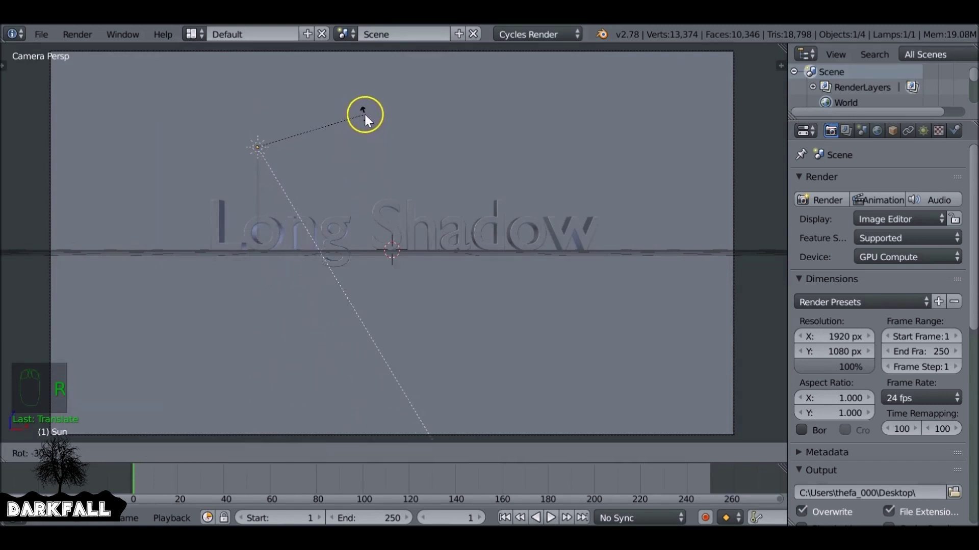
{"action": "left_click", "coordinate": [363, 117]}
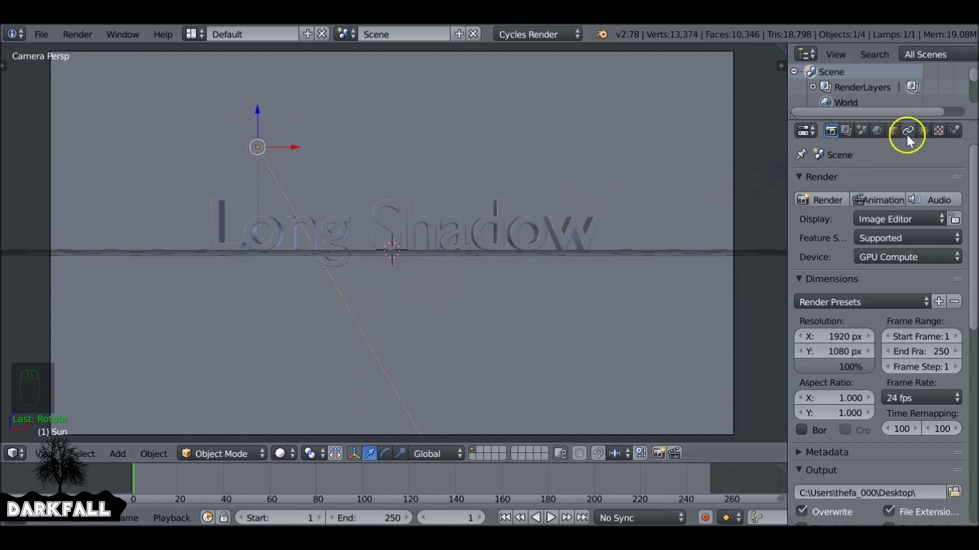
Step: Set the sun lamp's size to 0.1 and its emission strength to 5
{"action": "left_click", "coordinate": [921, 131]}
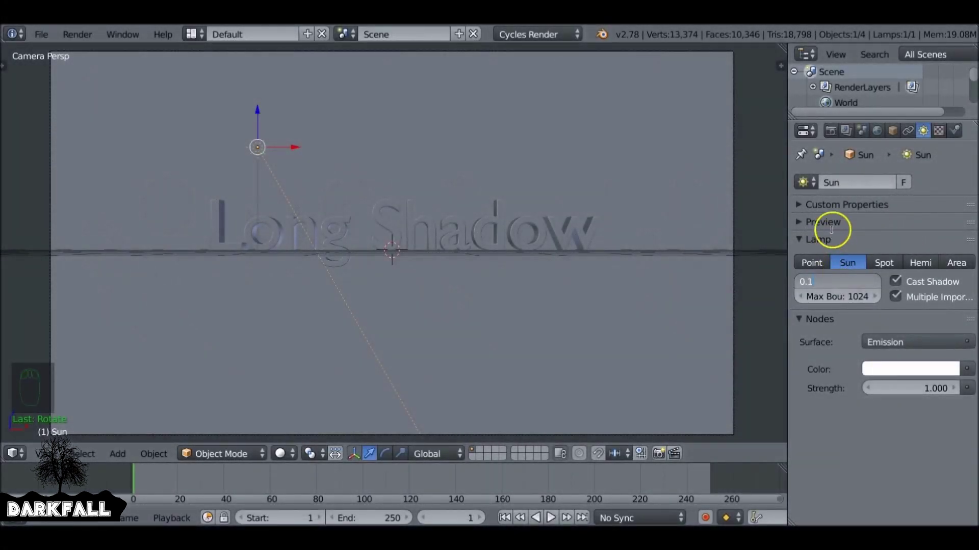
{"action": "key", "text": "Return"}
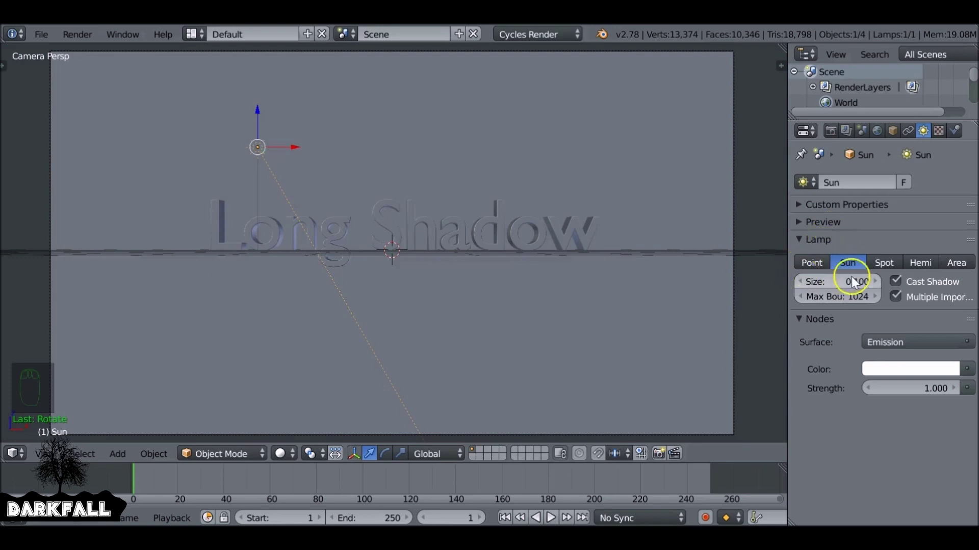
{"action": "left_click", "coordinate": [913, 387]}
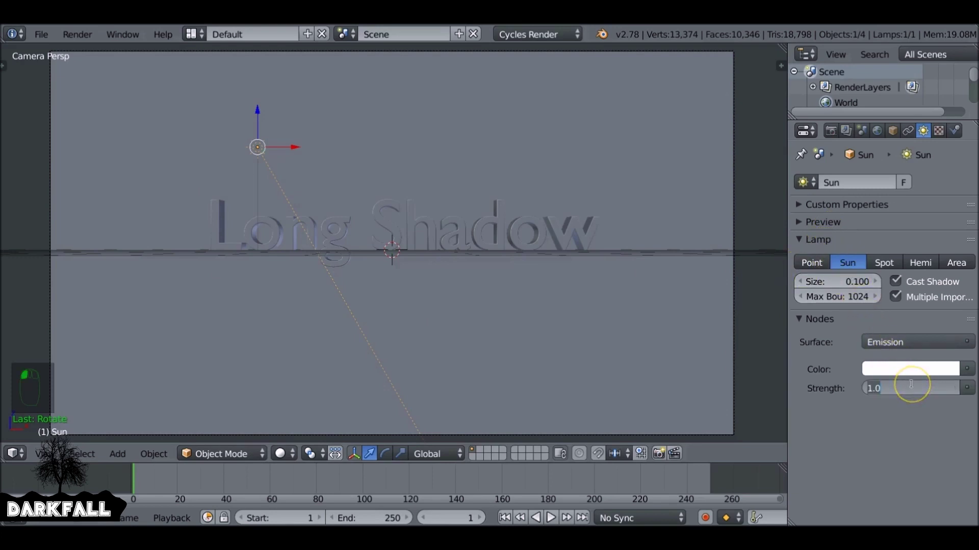
{"action": "type", "text": "5"}
{"action": "key", "text": "Return"}
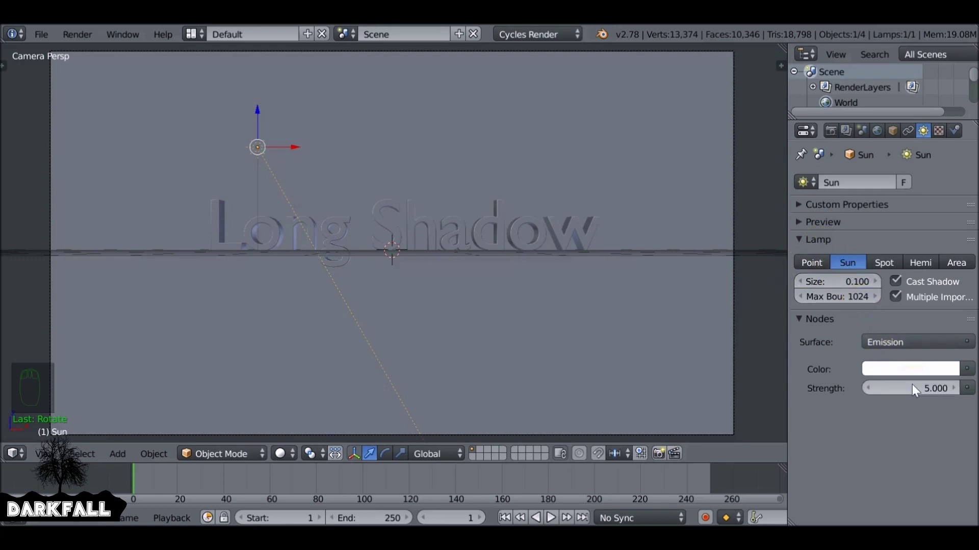
Step: Apply the HDTV 720p render preset and render a test image of the scene
{"action": "left_click", "coordinate": [828, 133]}
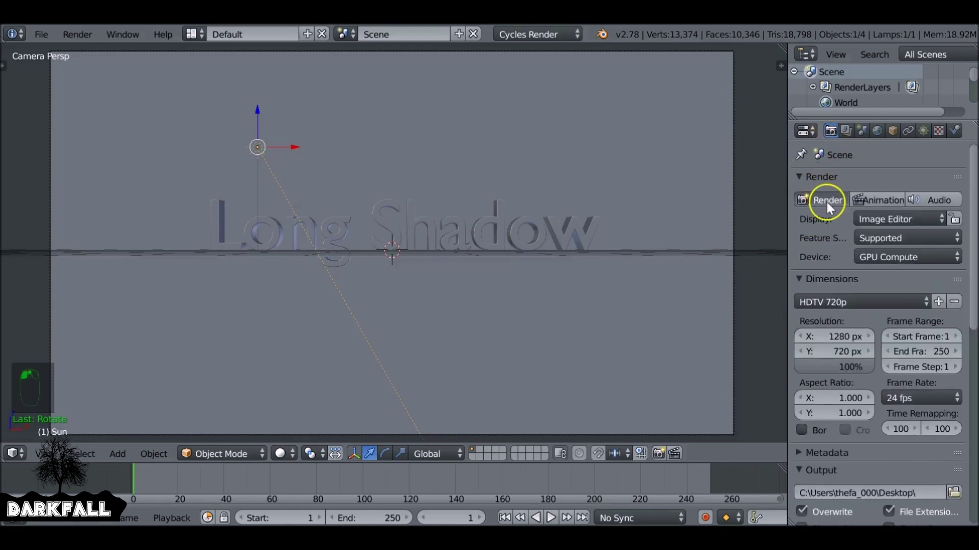
{"action": "left_click", "coordinate": [823, 200]}
{"action": "scroll", "coordinate": [557, 175], "scroll_direction": "up", "scroll_amount": 1}
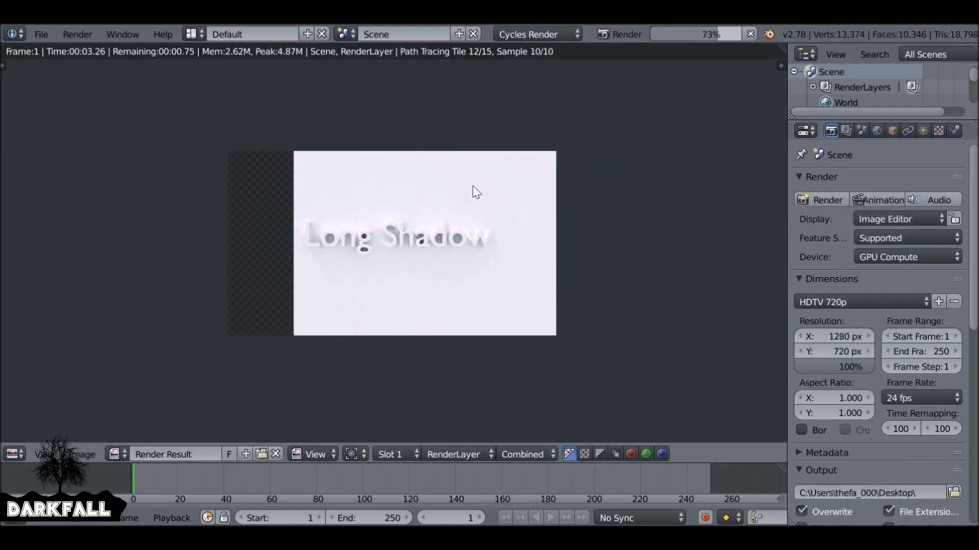
Step: Try a dark grey world colour and render the scene again
{"action": "left_click", "coordinate": [876, 131]}
{"action": "left_click", "coordinate": [916, 281]}
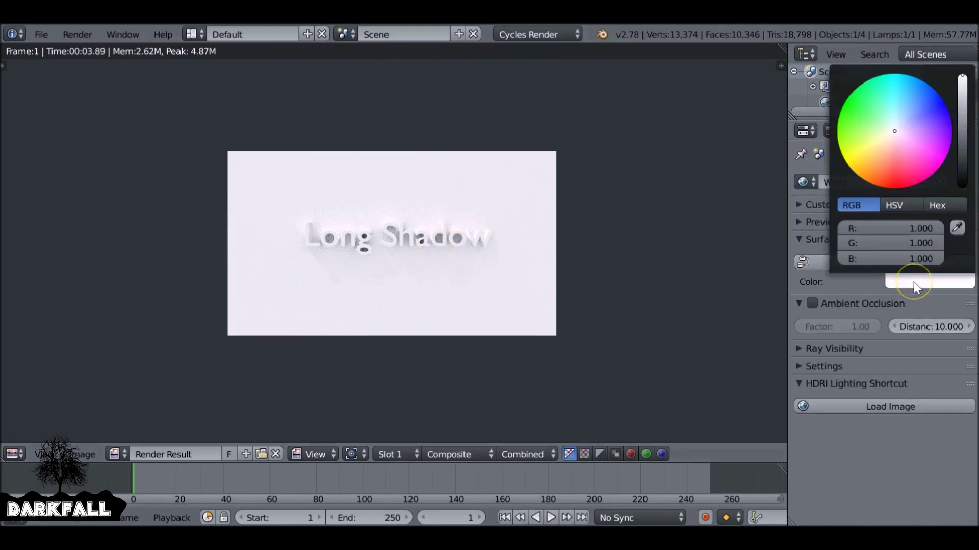
{"action": "left_click_drag", "start_coordinate": [970, 117], "coordinate": [962, 141]}
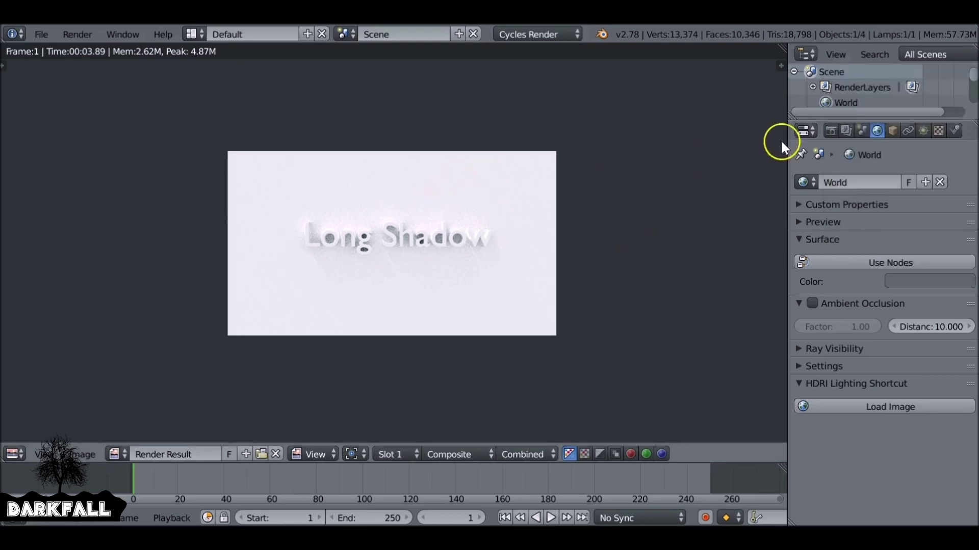
{"action": "left_click", "coordinate": [831, 131]}
{"action": "left_click", "coordinate": [839, 202]}
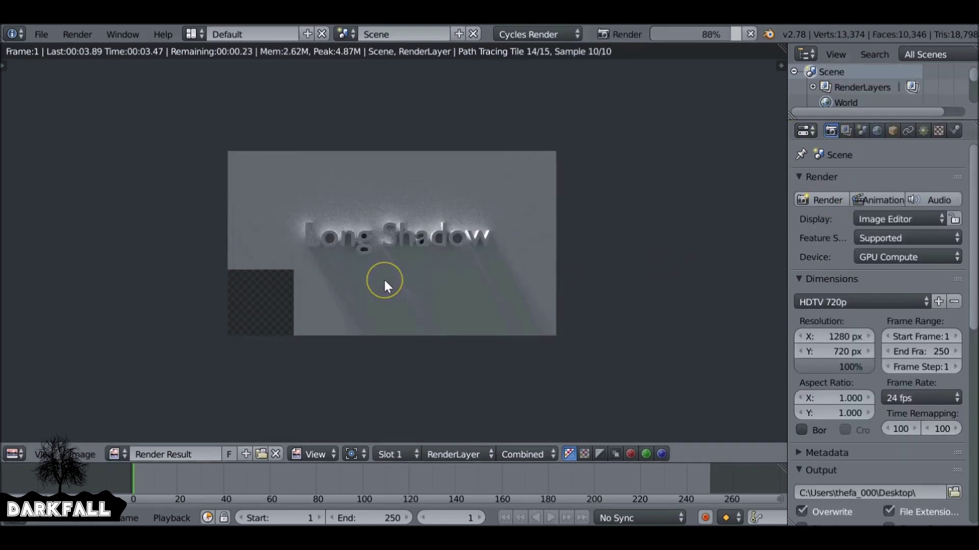
Step: Set the world colour to a lighter grey, render into slot 2 and inspect the text's shadows up close
{"action": "left_click", "coordinate": [876, 131]}
{"action": "left_click", "coordinate": [916, 281]}
{"action": "key", "text": "F12"}
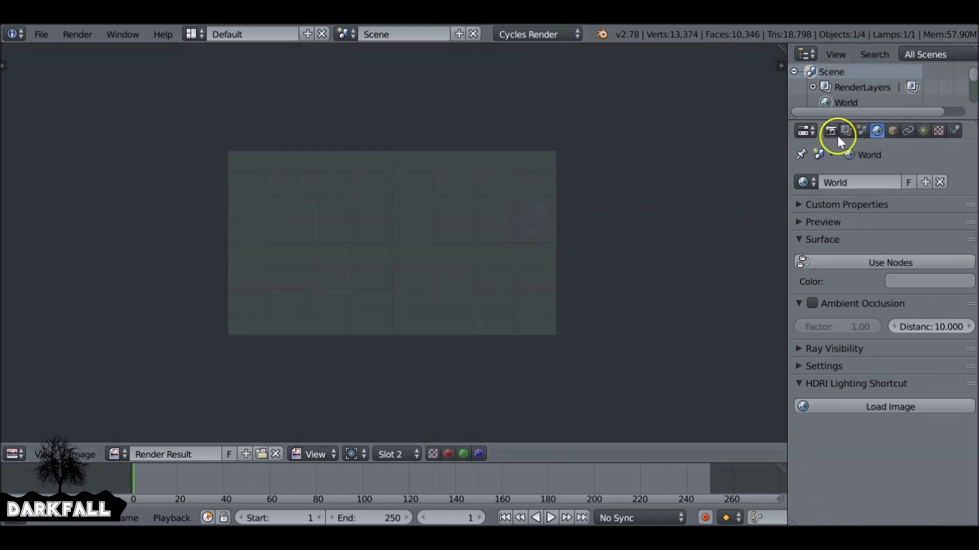
{"action": "left_click", "coordinate": [832, 132]}
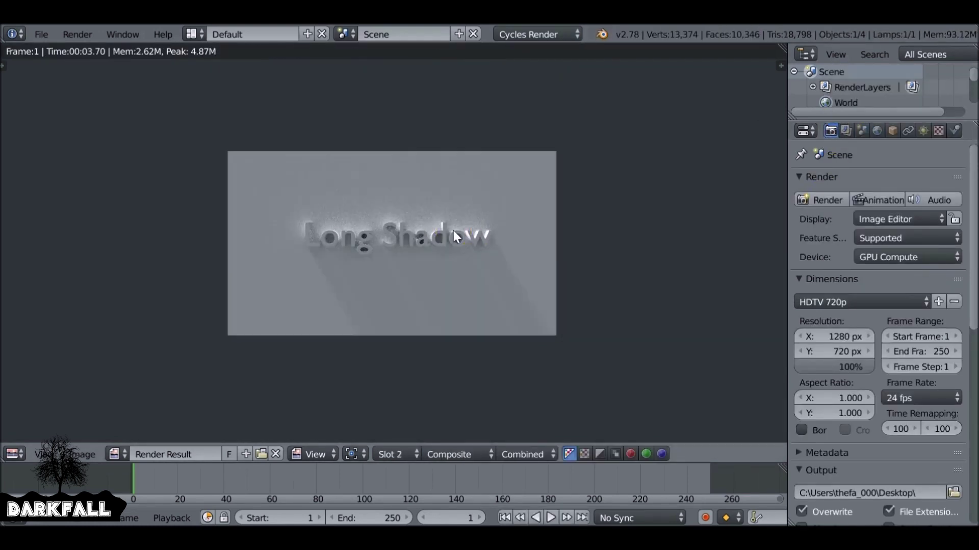
{"action": "scroll", "coordinate": [452, 231], "scroll_direction": "up", "scroll_amount": 4}
{"action": "scroll", "coordinate": [367, 246], "scroll_direction": "up", "scroll_amount": 2}
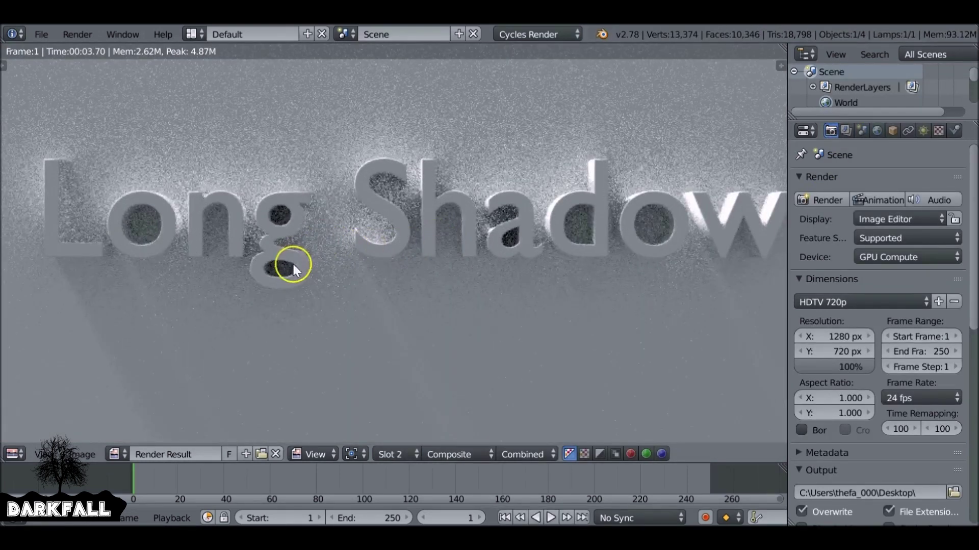
{"action": "middle_click_drag", "start_coordinate": [292, 264], "coordinate": [295, 176]}
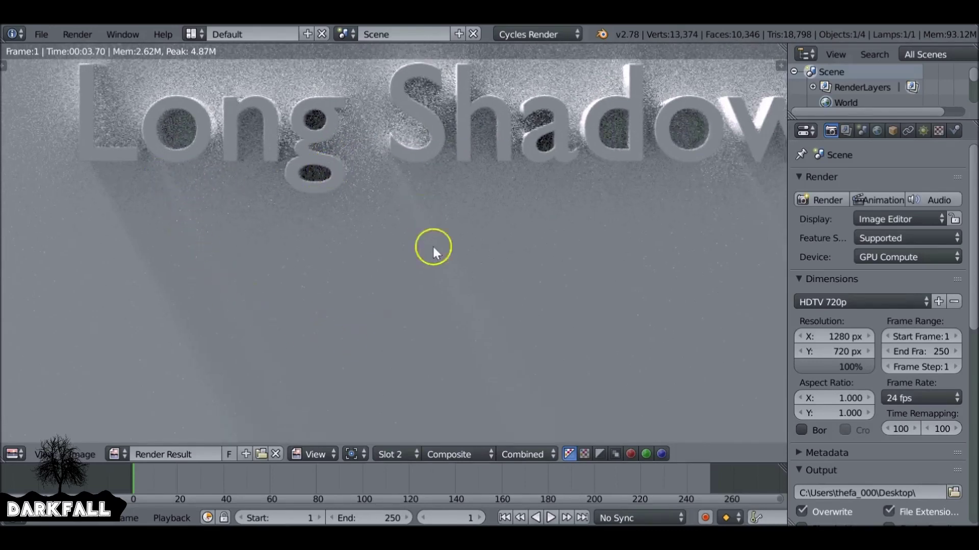
{"action": "scroll", "coordinate": [494, 366], "scroll_direction": "down", "scroll_amount": 5}
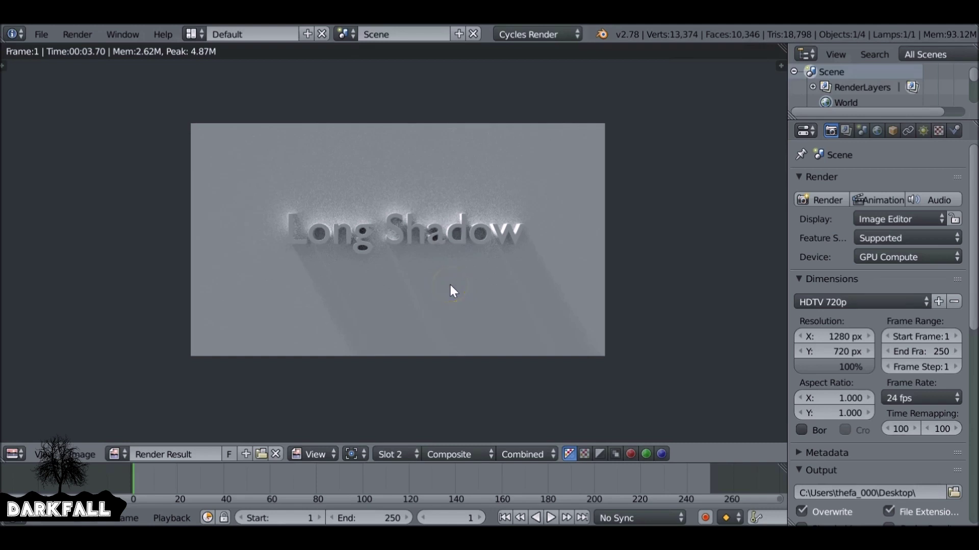
{"action": "key", "text": "Escape"}
Step: Load the MarketDe font from the Documents folder as the text's regular font
{"action": "right_click", "coordinate": [479, 237]}
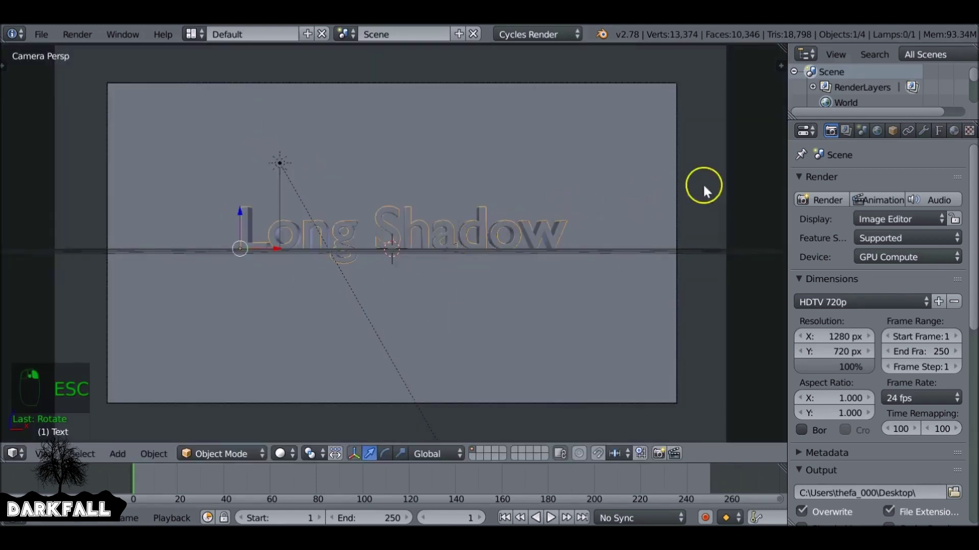
{"action": "left_click", "coordinate": [938, 131]}
{"action": "scroll", "coordinate": [910, 214], "scroll_direction": "down", "scroll_amount": 3}
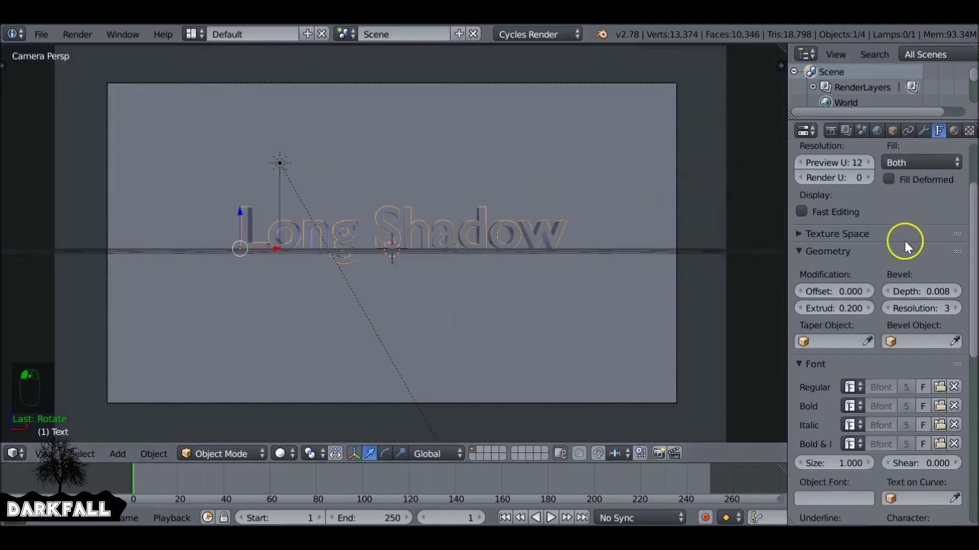
{"action": "scroll", "coordinate": [904, 239], "scroll_direction": "down", "scroll_amount": 3}
{"action": "left_click", "coordinate": [940, 325]}
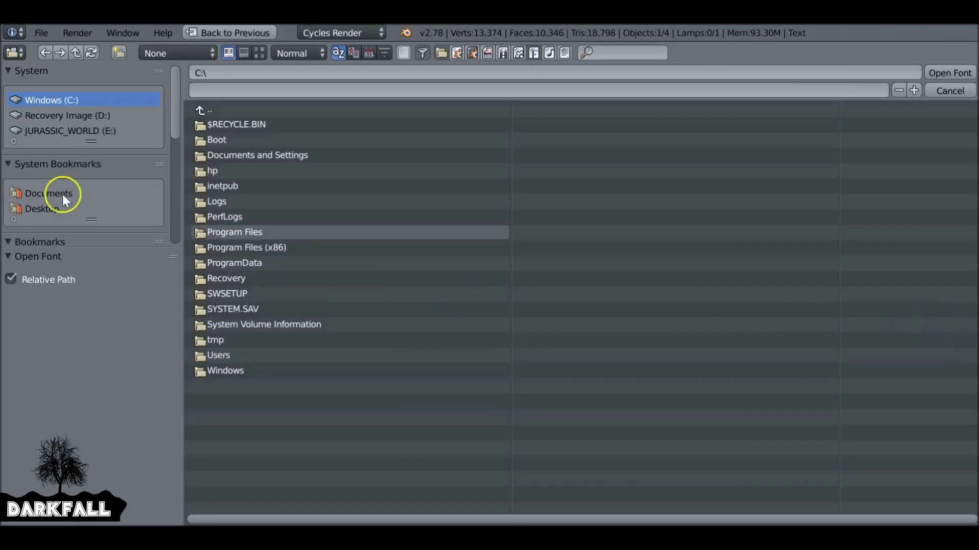
{"action": "left_click", "coordinate": [62, 195]}
{"action": "double_click", "coordinate": [284, 161]}
{"action": "double_click", "coordinate": [251, 131]}
Step: Enlarge and centre the text in the upper half of the camera frame, and move the sun above its first letters
{"action": "key", "text": "g"}
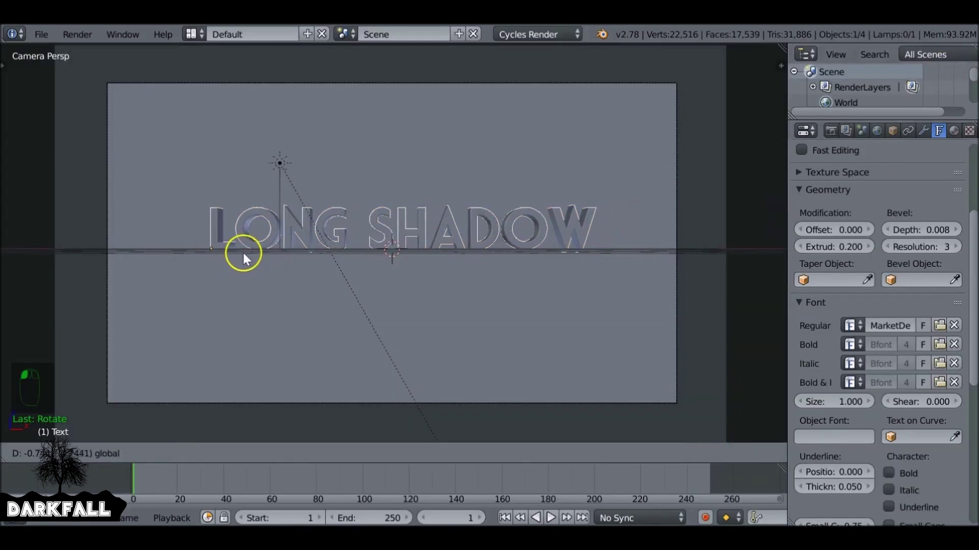
{"action": "left_click", "coordinate": [164, 210]}
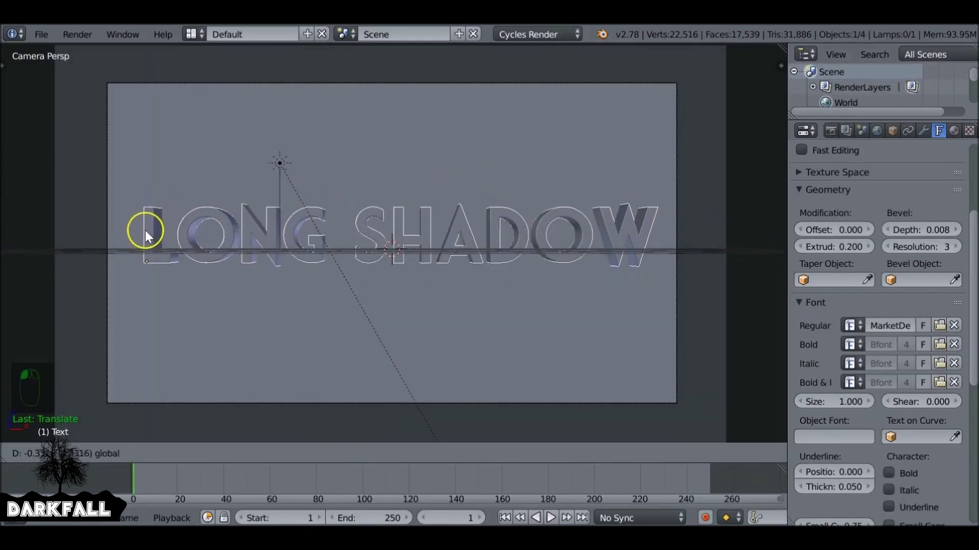
{"action": "right_click", "coordinate": [280, 163]}
{"action": "key", "text": "g"}
{"action": "key", "text": "Escape"}
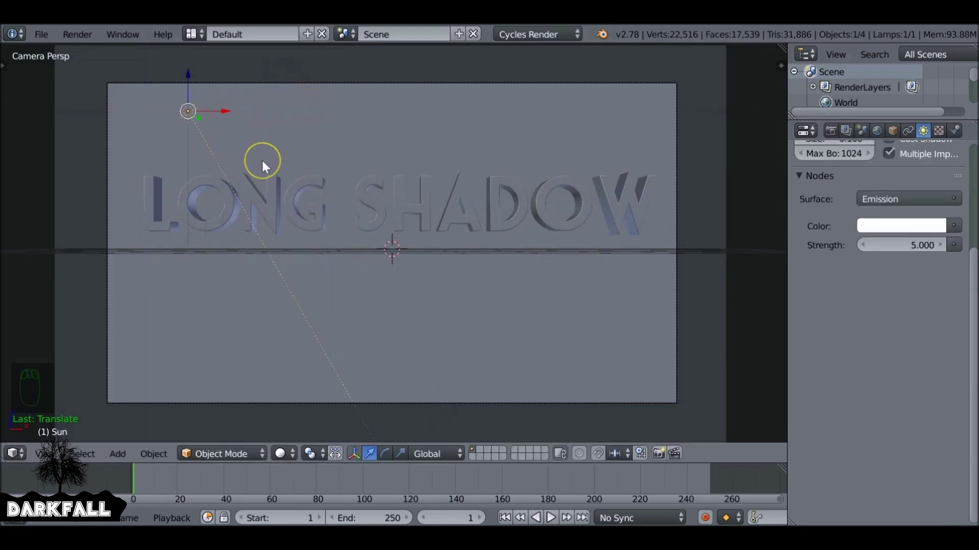
{"action": "left_click", "coordinate": [830, 131]}
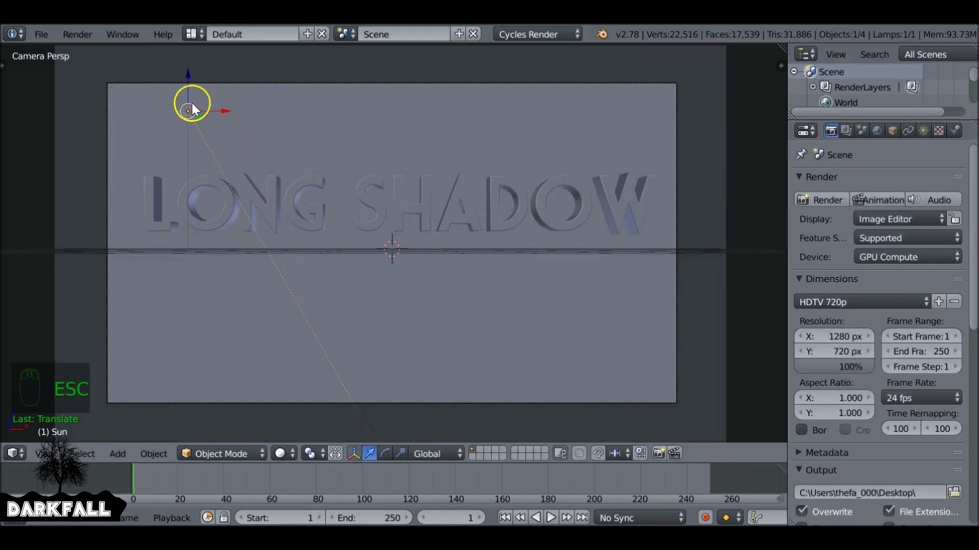
Step: Insert a LocRot keyframe for the sun at frame 1 and go to frame 60
{"action": "key", "text": "i"}
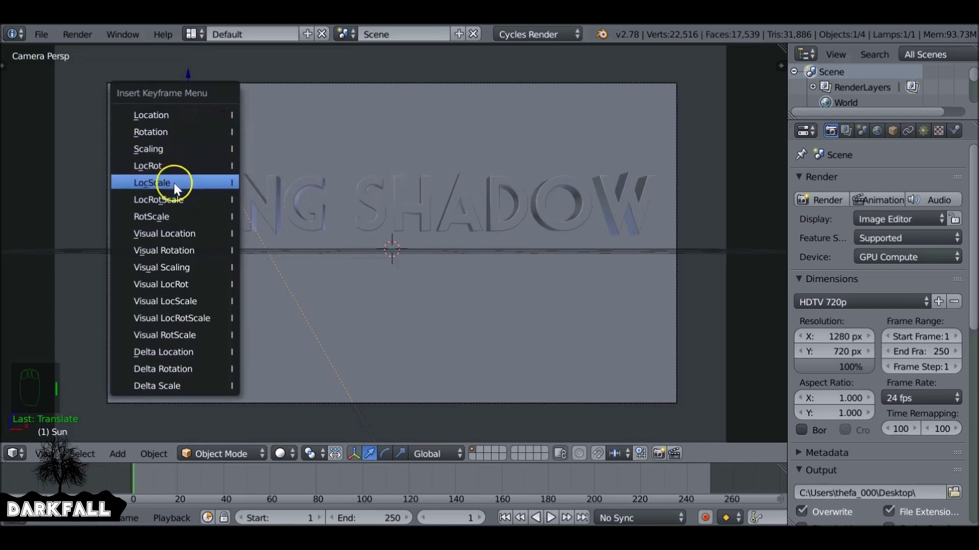
{"action": "left_click", "coordinate": [193, 166]}
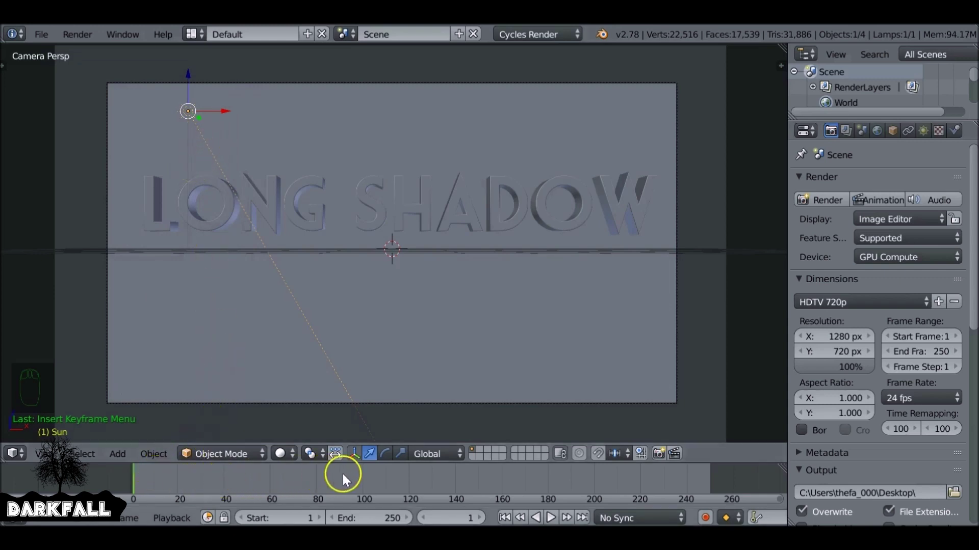
{"action": "key", "text": "alt+a"}
{"action": "left_click", "coordinate": [280, 481]}
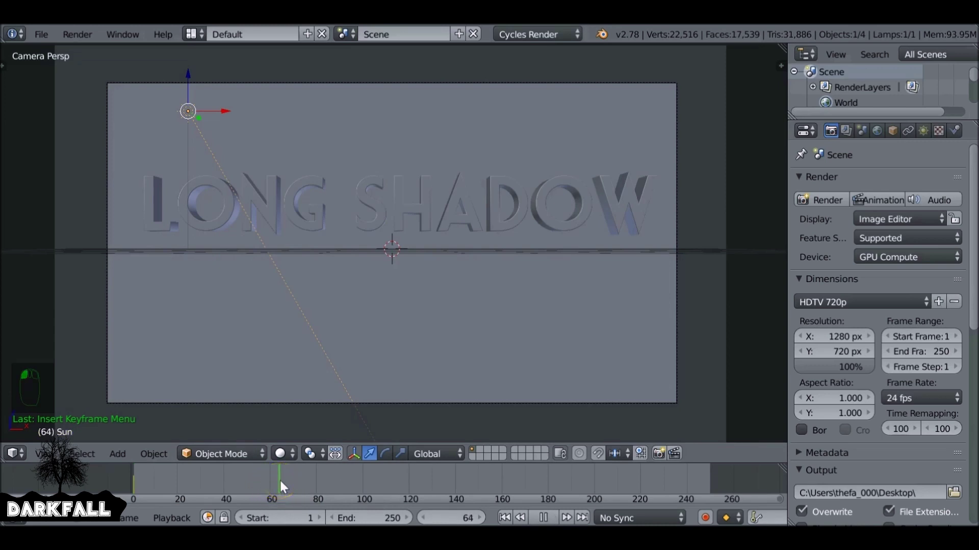
{"action": "key", "text": "alt+a"}
{"action": "left_click", "coordinate": [273, 483]}
{"action": "left_click", "coordinate": [451, 518]}
{"action": "type", "text": "60"}
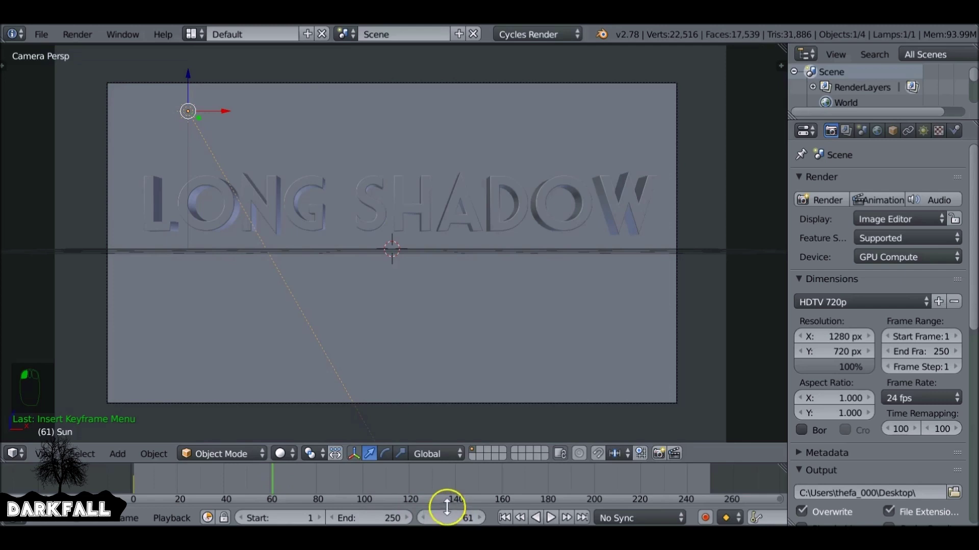
{"action": "key", "text": "Return"}
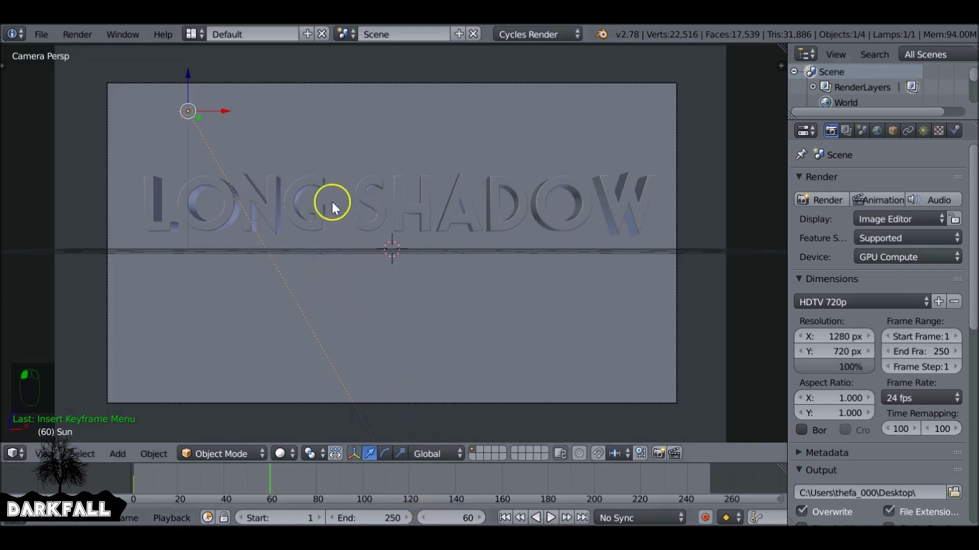
Step: Move the sun along X above the text's last letters, rotate it about Y to aim back towards the first letters, and key its LocRot
{"action": "left_click_drag", "start_coordinate": [225, 118], "coordinate": [591, 97]}
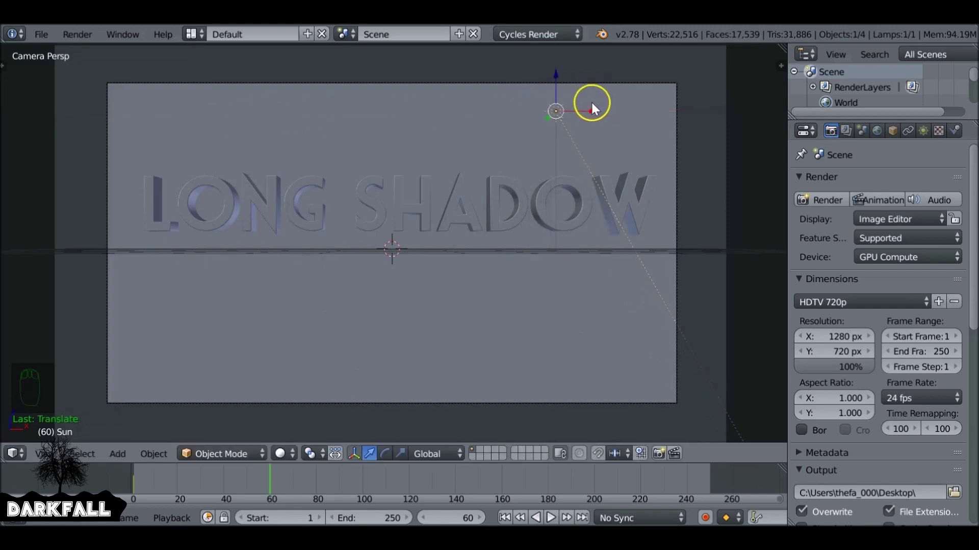
{"action": "key", "text": "r"}
{"action": "key", "text": "y"}
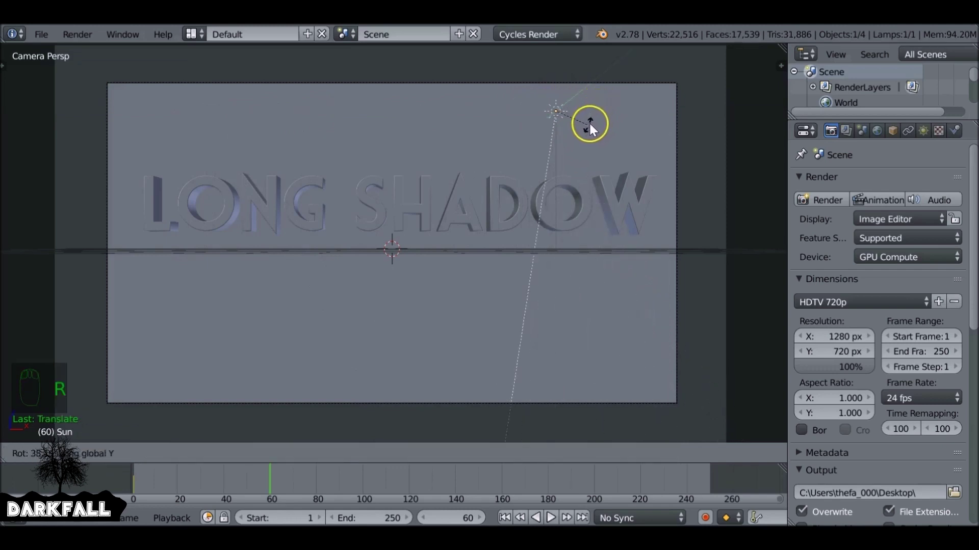
{"action": "left_click", "coordinate": [576, 138]}
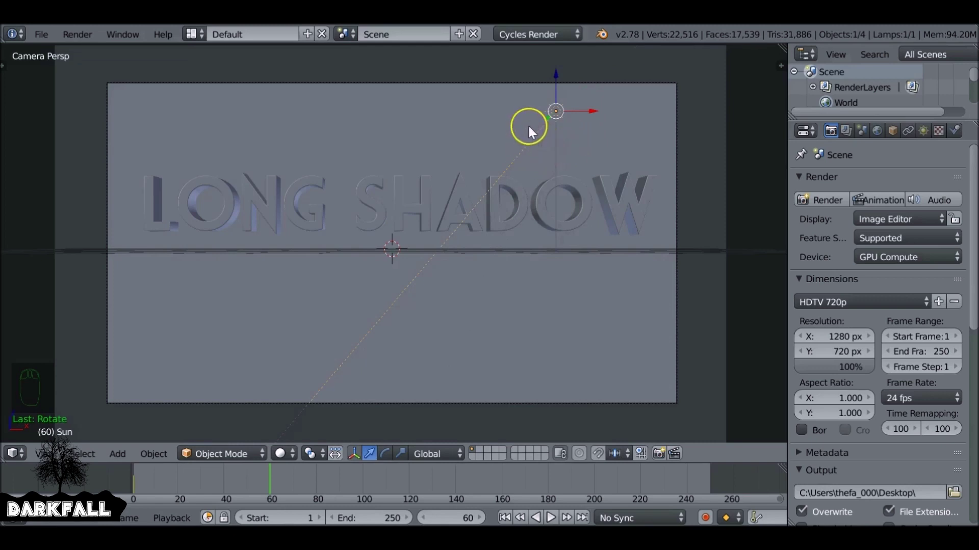
{"action": "key", "text": "i"}
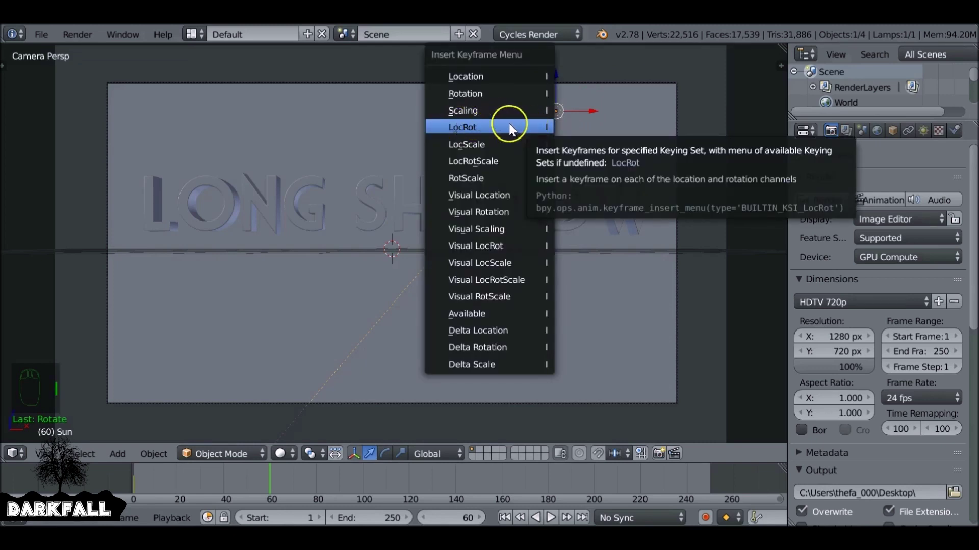
{"action": "left_click", "coordinate": [509, 127]}
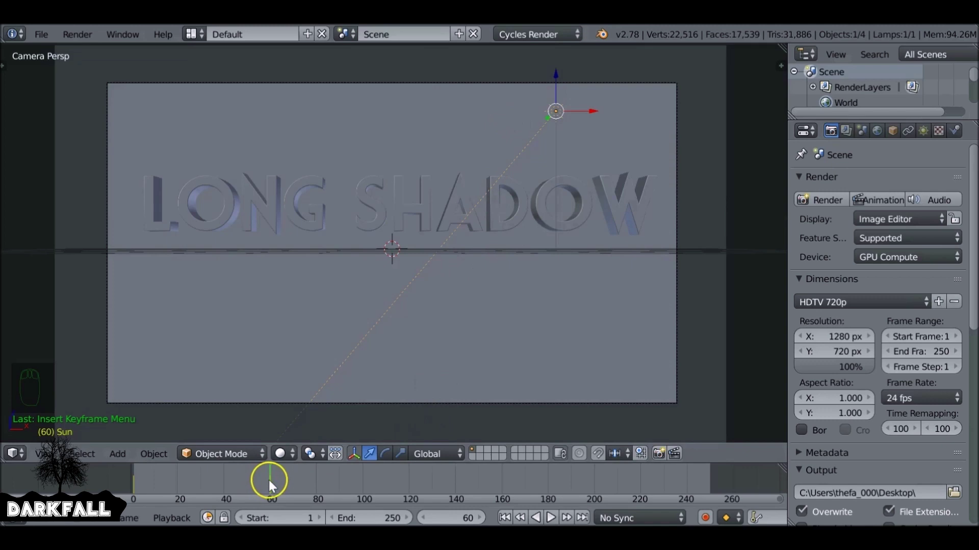
Step: Set the animation's end frame to 60 and play the sun's movement
{"action": "key", "text": "e"}
{"action": "key", "text": "KP_Decimal"}
{"action": "key", "text": "alt+a"}
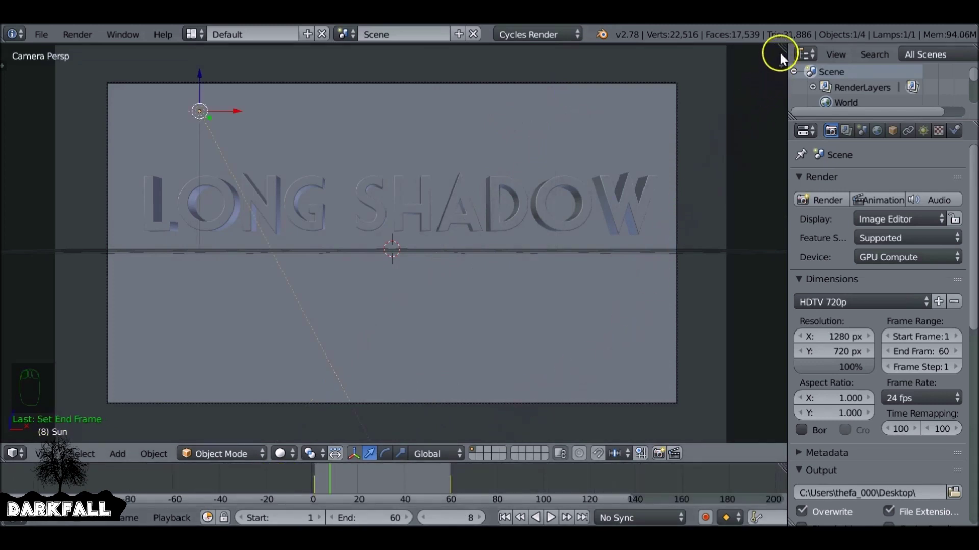
Step: Split off a Graph Editor above the 3D view and set the sun's keyframe handles to Vector
{"action": "left_click_drag", "start_coordinate": [780, 47], "coordinate": [781, 159]}
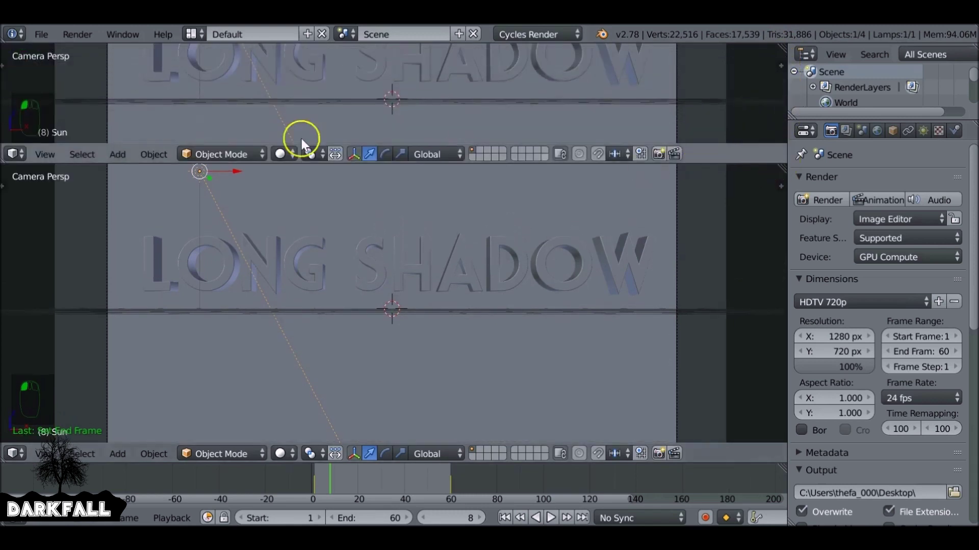
{"action": "left_click", "coordinate": [12, 154]}
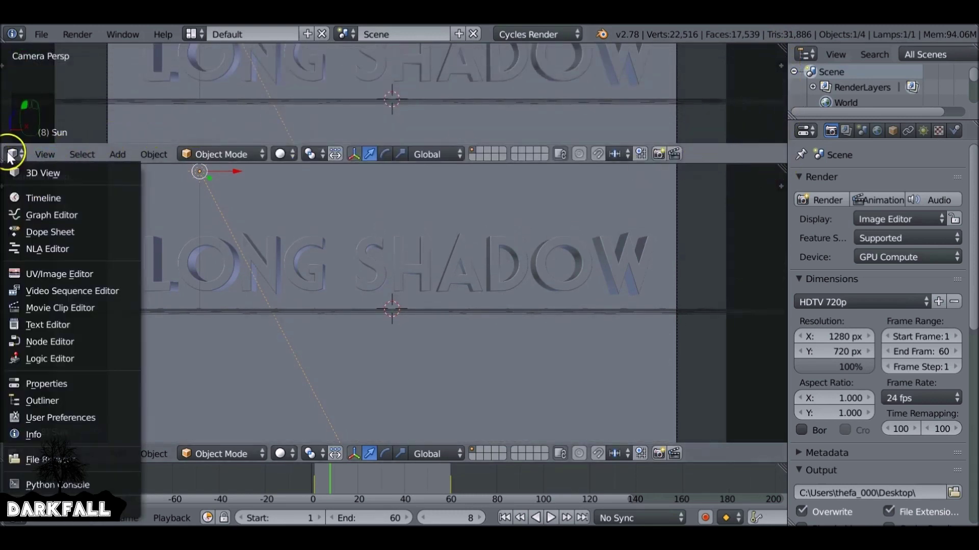
{"action": "left_click", "coordinate": [41, 213]}
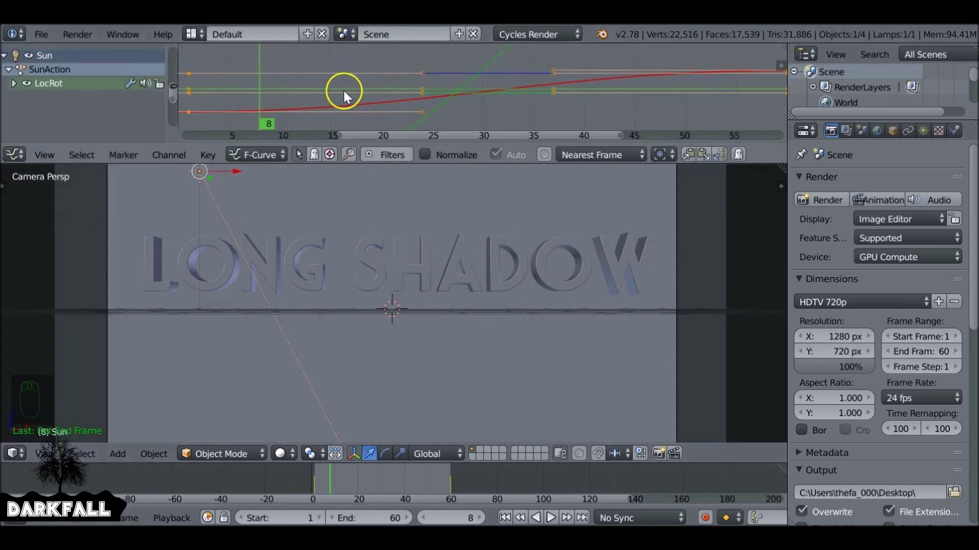
{"action": "key", "text": "v"}
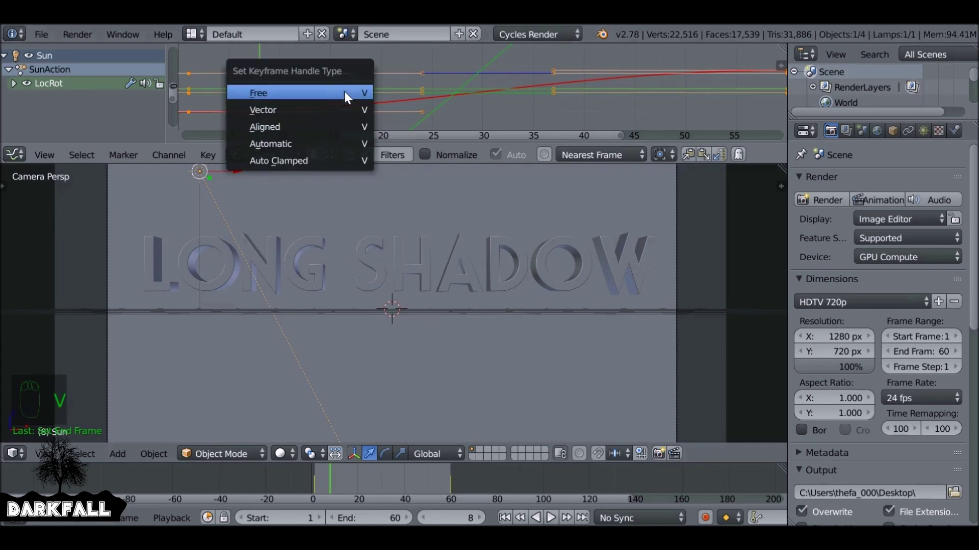
{"action": "left_click", "coordinate": [316, 105]}
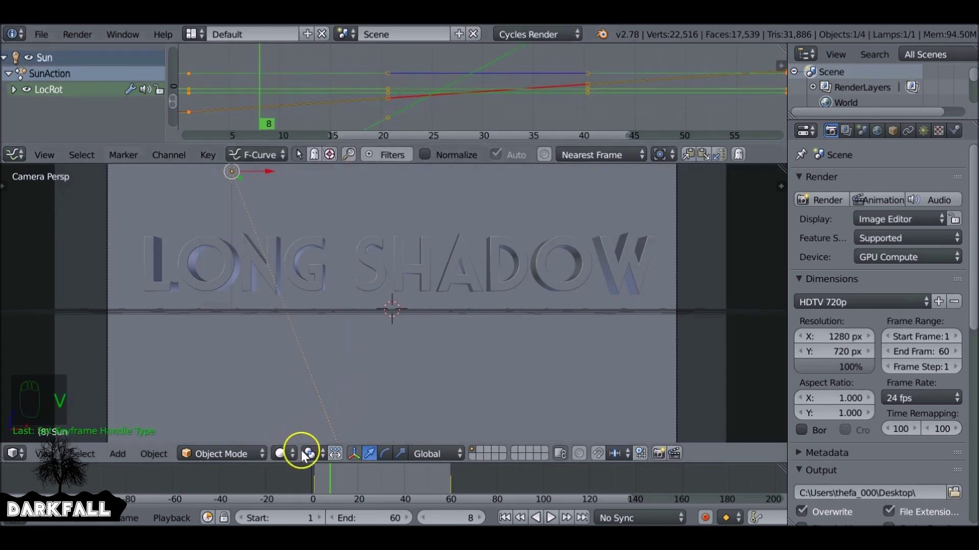
Step: Return to frame 1 and merge the Graph Editor area back into the 3D view
{"action": "left_click", "coordinate": [504, 518]}
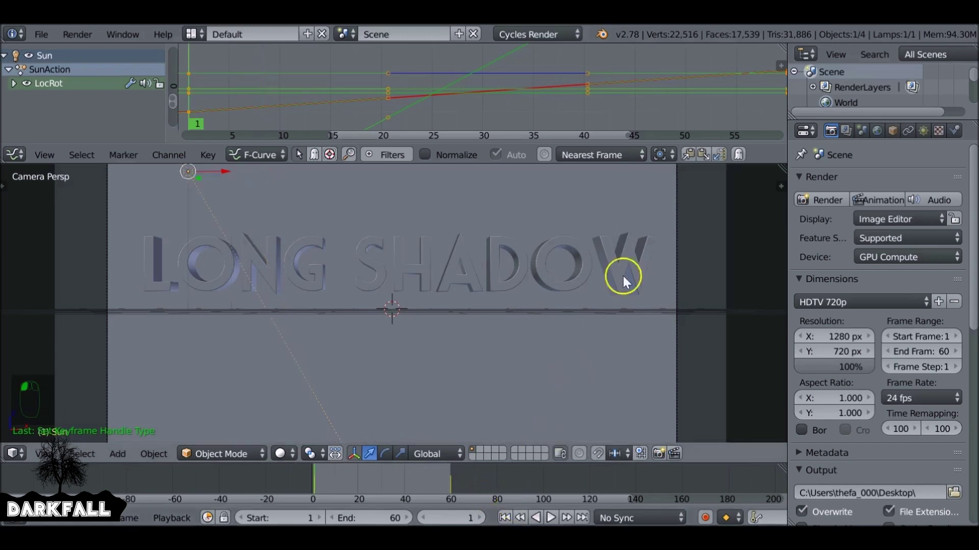
{"action": "right_click", "coordinate": [717, 164]}
{"action": "left_click", "coordinate": [710, 175]}
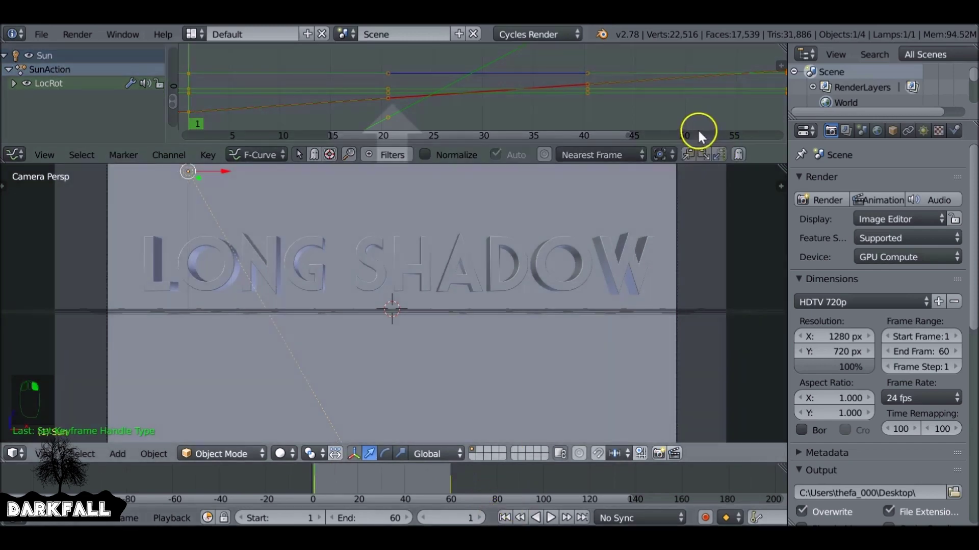
{"action": "left_click", "coordinate": [697, 129]}
Step: Play the sun animation to check its constant speed, and return to frame 1
{"action": "key", "text": "alt+a"}
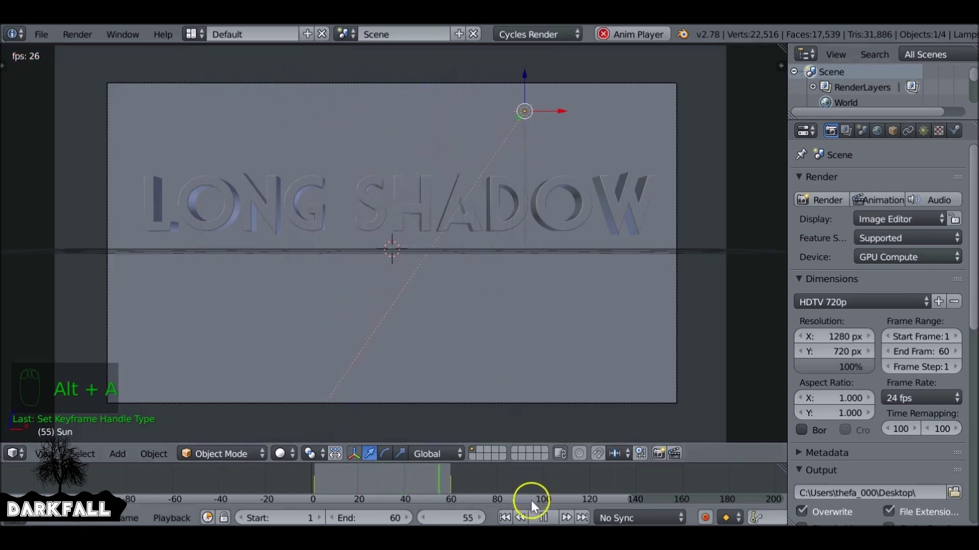
{"action": "left_click", "coordinate": [540, 518]}
{"action": "left_click", "coordinate": [505, 518]}
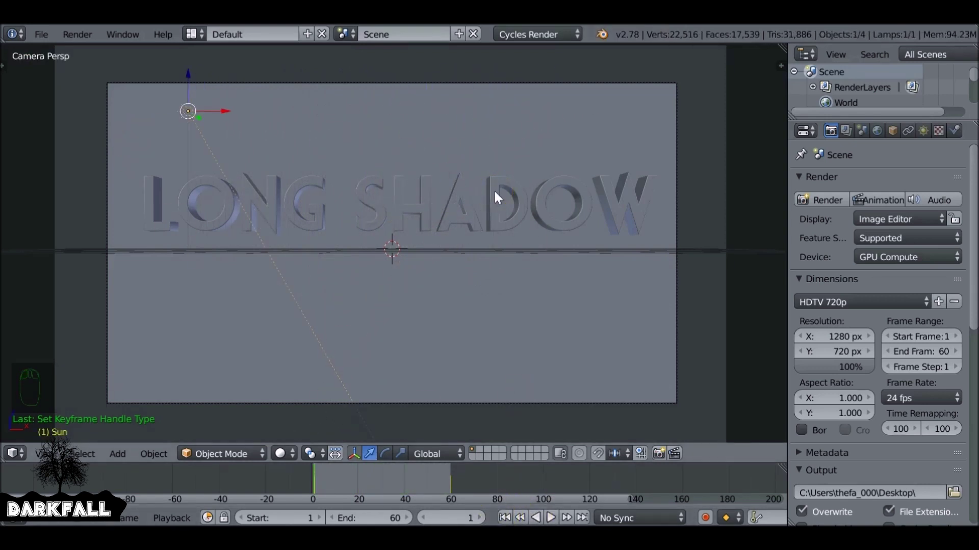
Step: Change the render output format to H.264
{"action": "scroll", "coordinate": [514, 158], "scroll_direction": "down", "scroll_amount": 3}
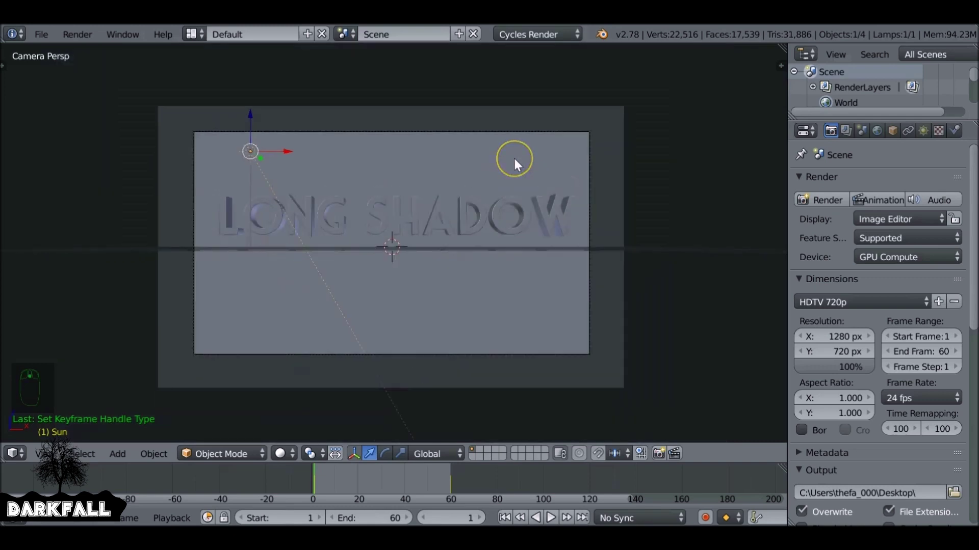
{"action": "scroll", "coordinate": [513, 156], "scroll_direction": "up", "scroll_amount": 1}
{"action": "scroll", "coordinate": [935, 317], "scroll_direction": "down", "scroll_amount": 4}
{"action": "scroll", "coordinate": [935, 316], "scroll_direction": "down", "scroll_amount": 2}
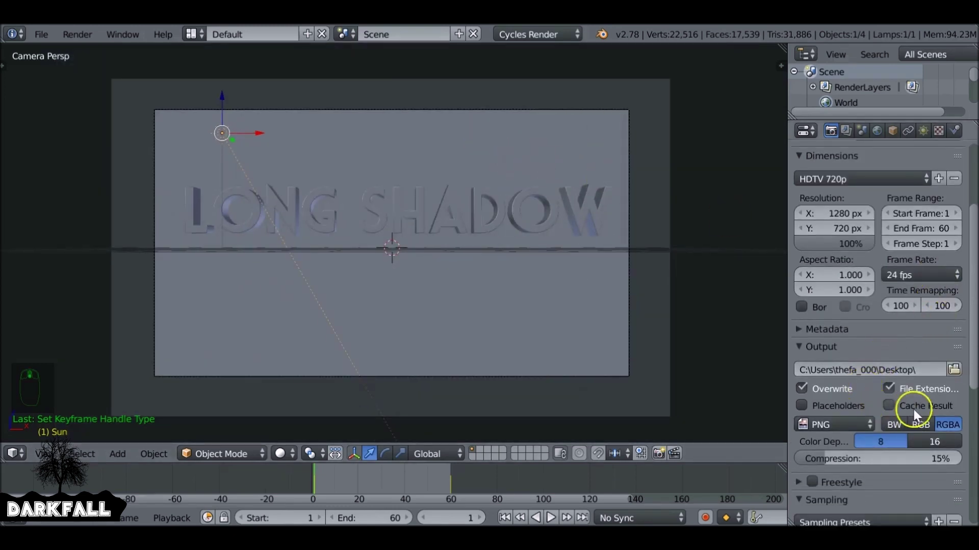
{"action": "left_click", "coordinate": [851, 423]}
{"action": "left_click", "coordinate": [816, 357]}
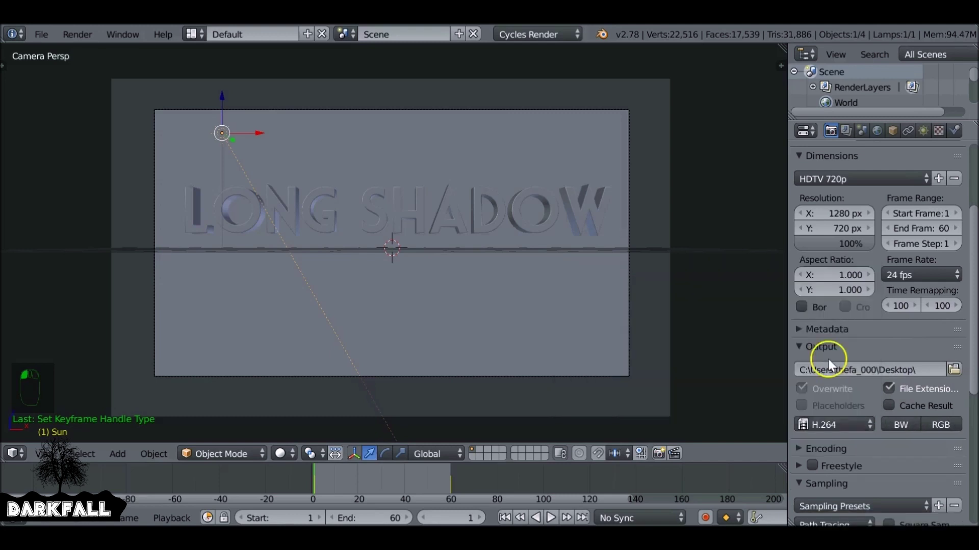
Step: Set the number of render samples to 50
{"action": "scroll", "coordinate": [892, 357], "scroll_direction": "down", "scroll_amount": 4}
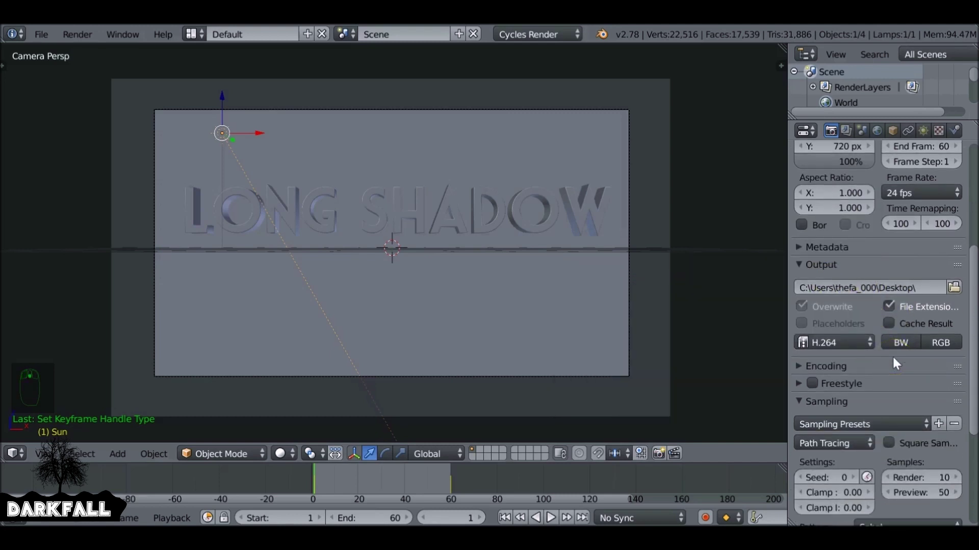
{"action": "scroll", "coordinate": [892, 354], "scroll_direction": "down", "scroll_amount": 2}
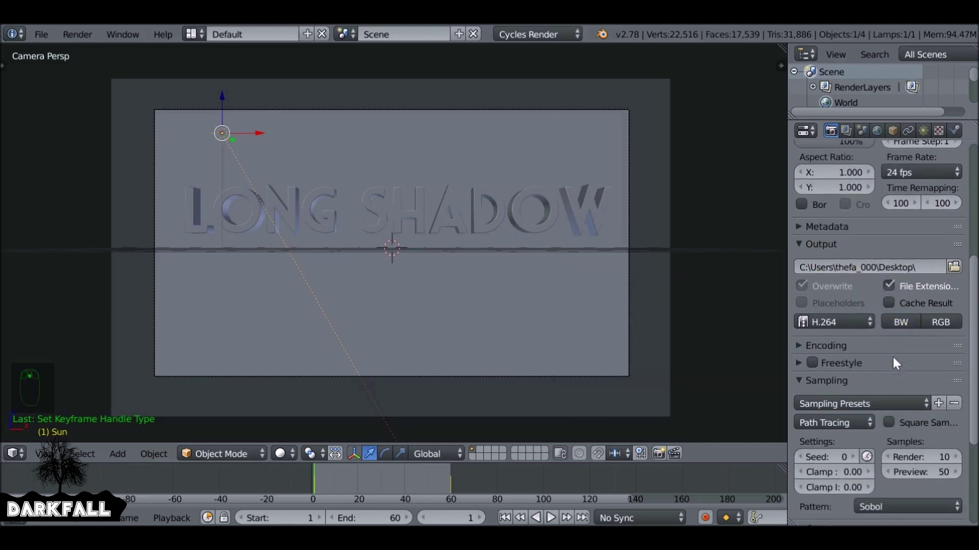
{"action": "left_click", "coordinate": [936, 437]}
{"action": "type", "text": "50"}
{"action": "key", "text": "Return"}
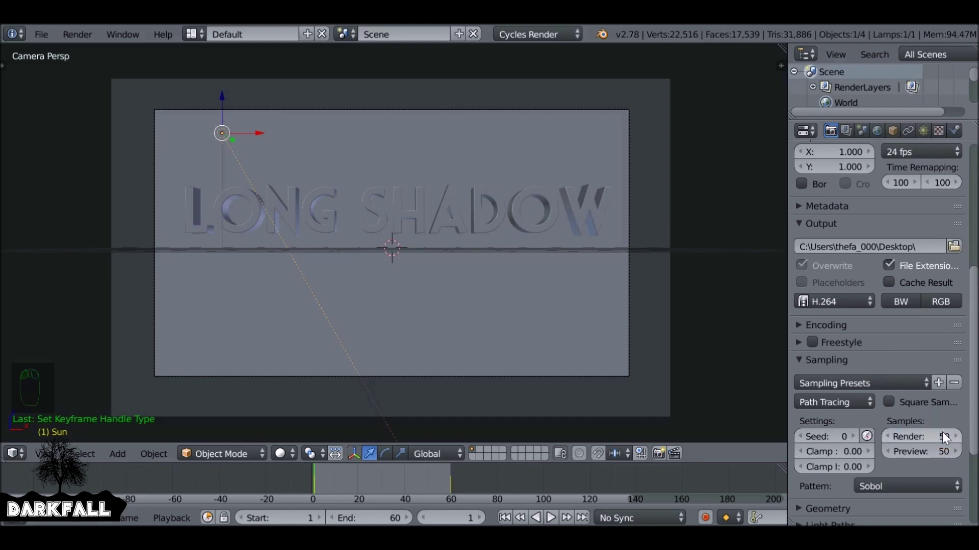
Step: Set the render output to LS1 in the Long Shadow folder and toggle the animated sampling seed
{"action": "scroll", "coordinate": [935, 344], "scroll_direction": "up", "scroll_amount": 8}
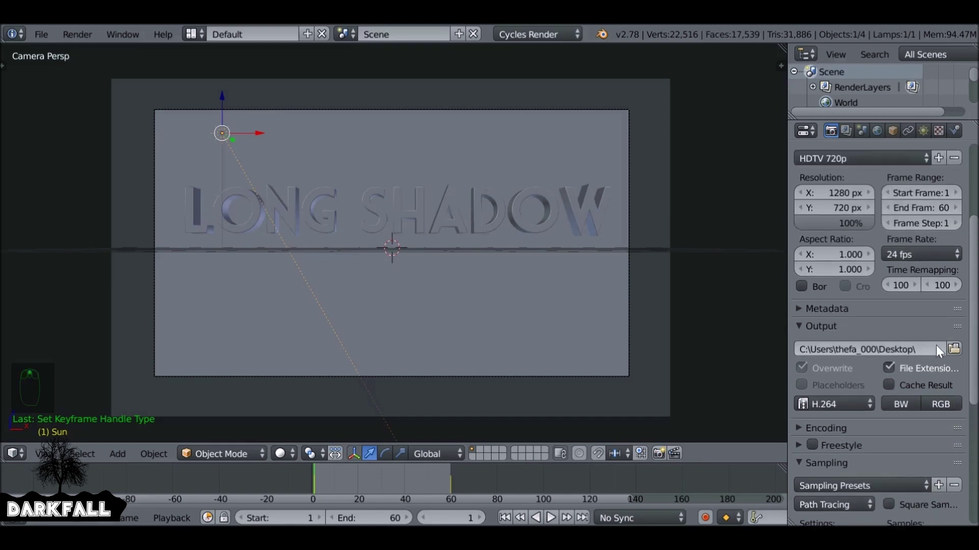
{"action": "left_click", "coordinate": [913, 412]}
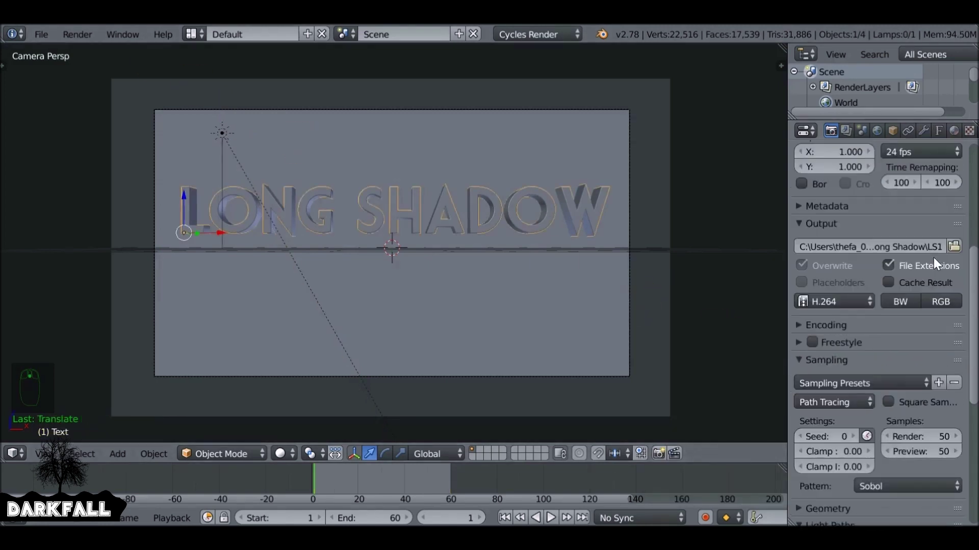
{"action": "scroll", "coordinate": [933, 258], "scroll_direction": "down", "scroll_amount": 5}
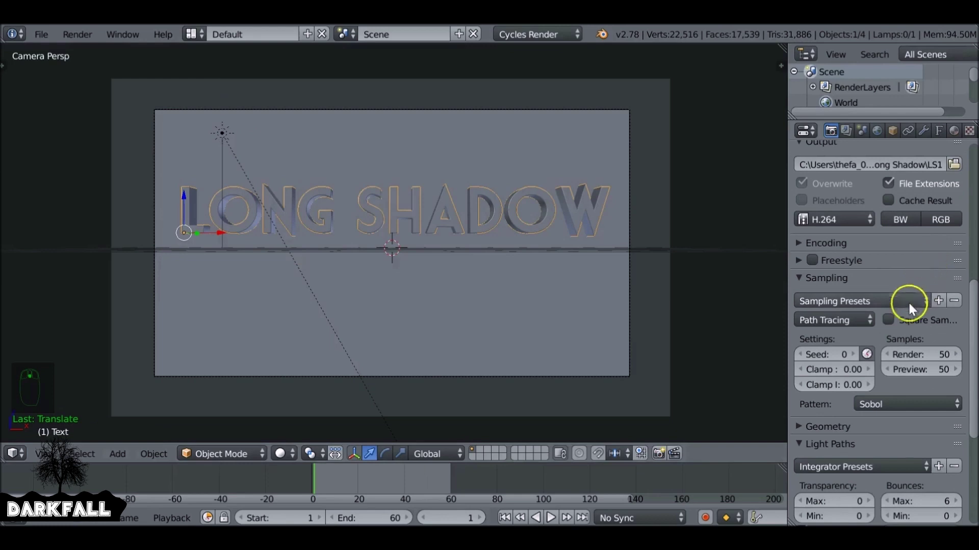
{"action": "left_click", "coordinate": [865, 354]}
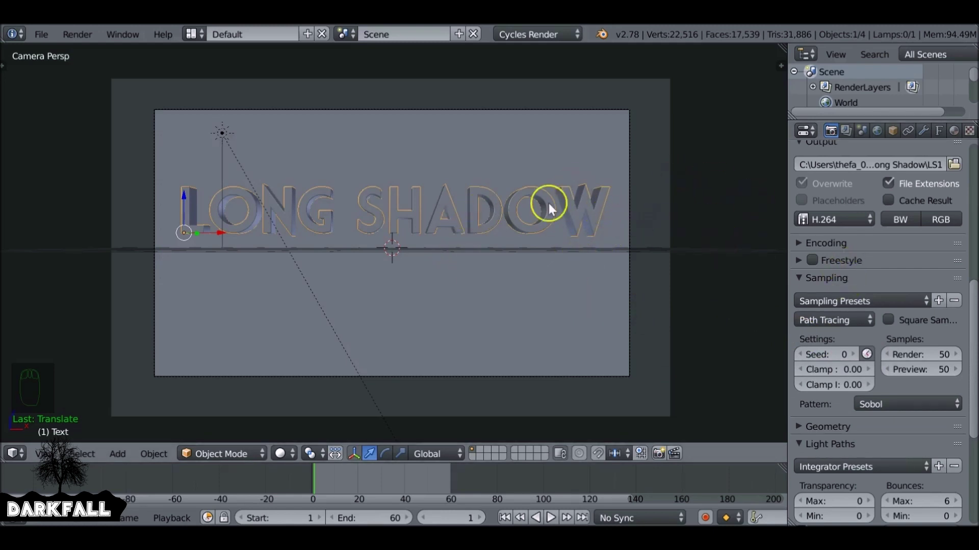
Step: Give the text a new Diffuse BSDF material and make its colour black
{"action": "left_click", "coordinate": [954, 130]}
{"action": "left_click", "coordinate": [846, 232]}
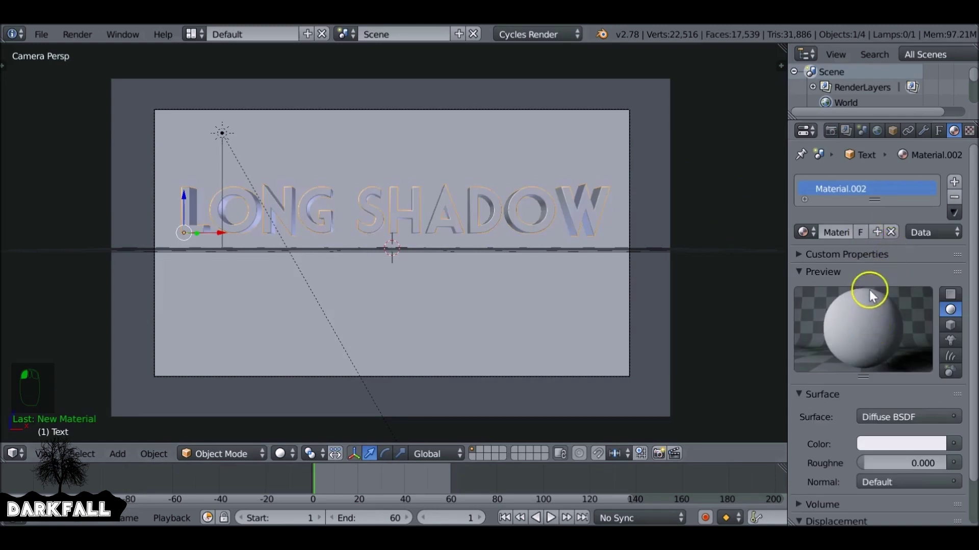
{"action": "left_click", "coordinate": [901, 446]}
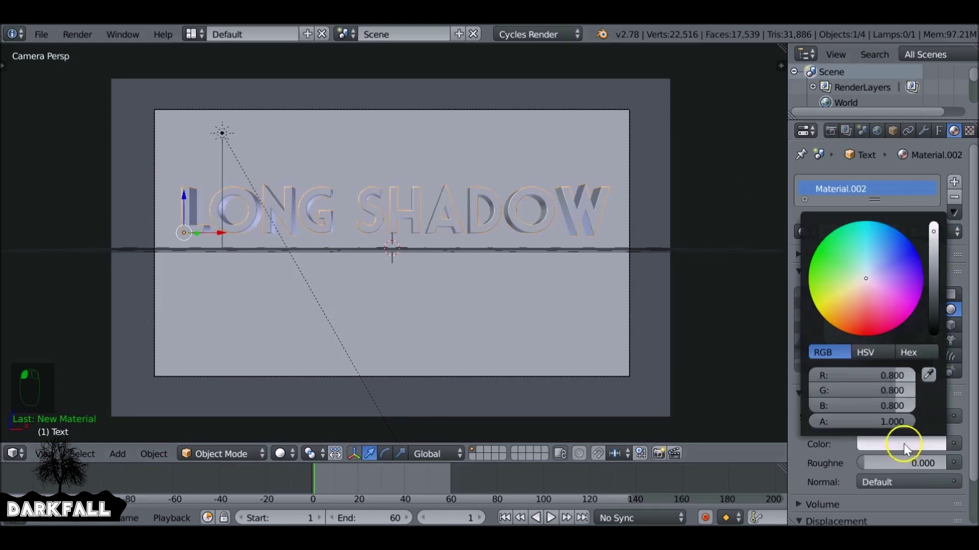
{"action": "left_click_drag", "start_coordinate": [943, 288], "coordinate": [910, 334]}
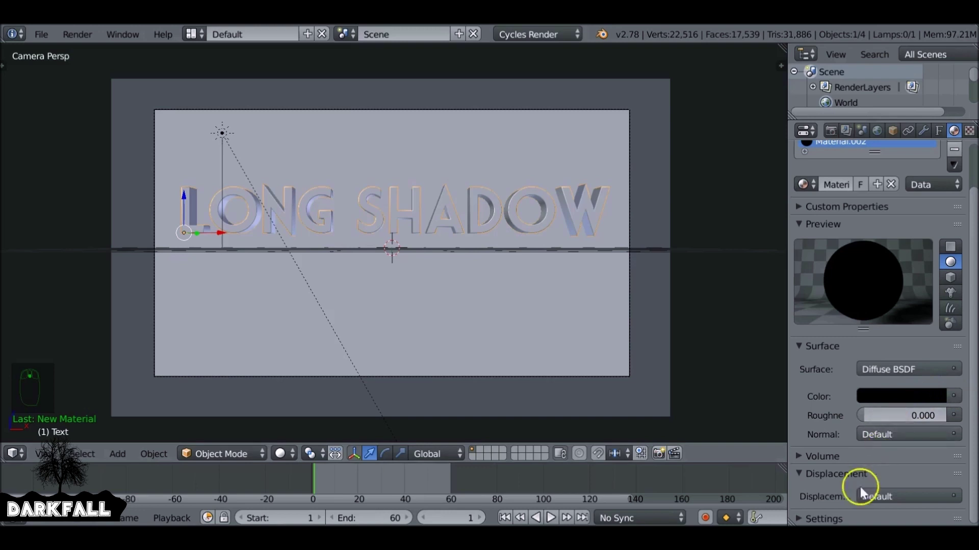
Step: Darken the text material's viewport colour to a very dark grey
{"action": "scroll", "coordinate": [838, 510], "scroll_direction": "down", "scroll_amount": 6}
{"action": "scroll", "coordinate": [842, 500], "scroll_direction": "down", "scroll_amount": 2}
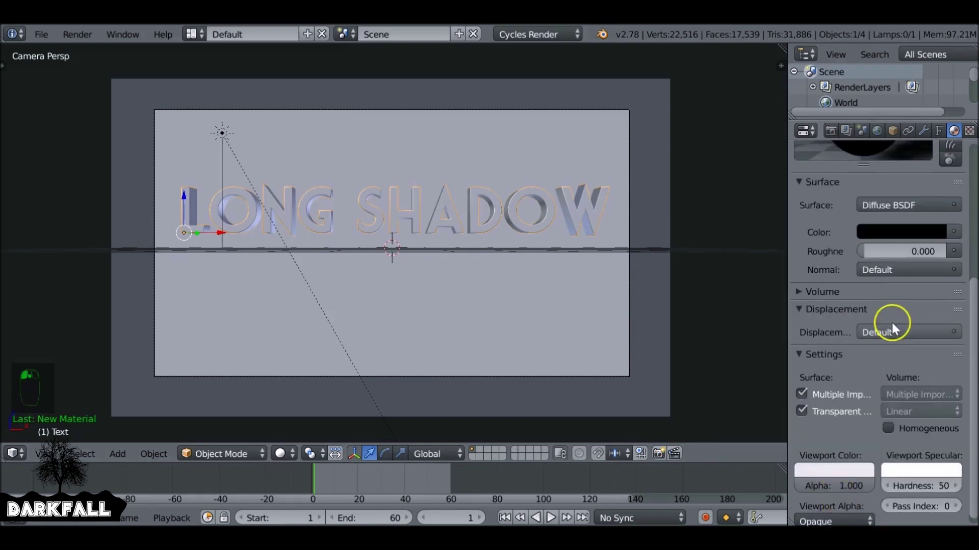
{"action": "left_click", "coordinate": [834, 475]}
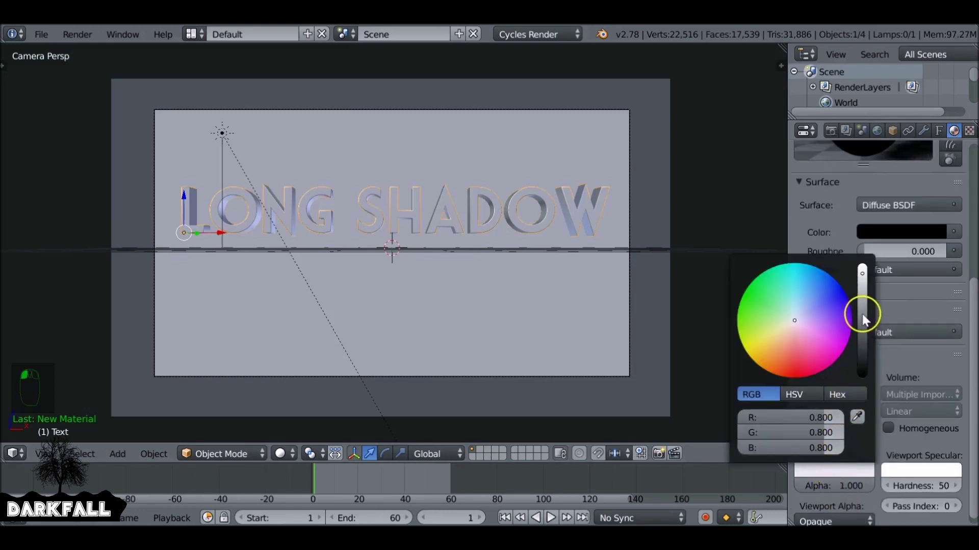
{"action": "left_click_drag", "start_coordinate": [863, 312], "coordinate": [861, 352]}
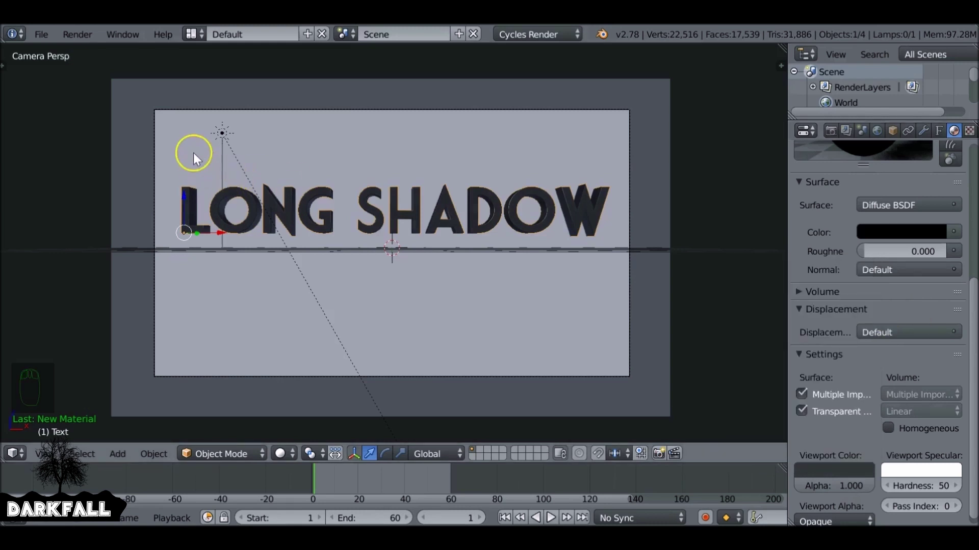
Step: Delete the sun lamp and the background plane, leaving the text and the camera
{"action": "right_click", "coordinate": [216, 133]}
{"action": "key", "text": "x"}
{"action": "left_click", "coordinate": [247, 132]}
{"action": "key", "text": "Escape"}
{"action": "right_click", "coordinate": [554, 132]}
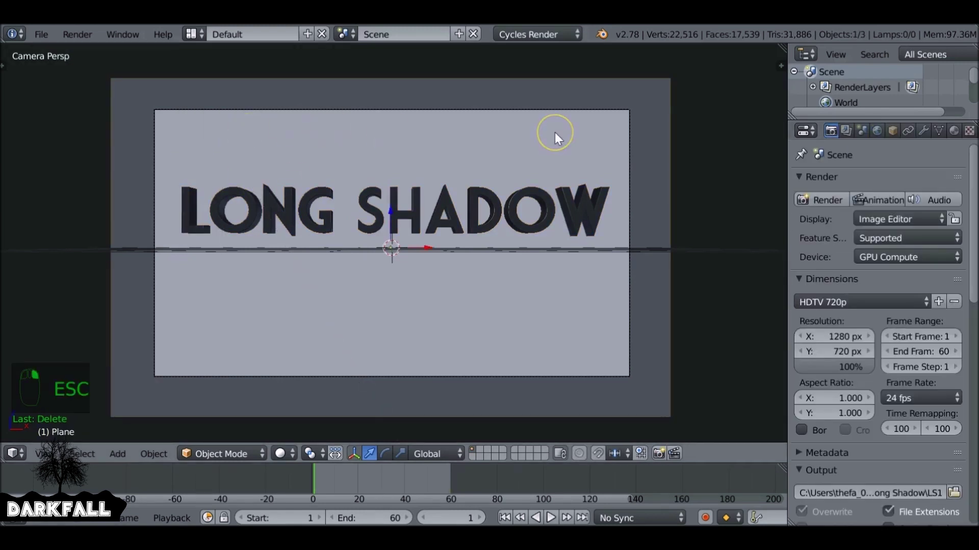
{"action": "key", "text": "x"}
{"action": "left_click", "coordinate": [555, 132]}
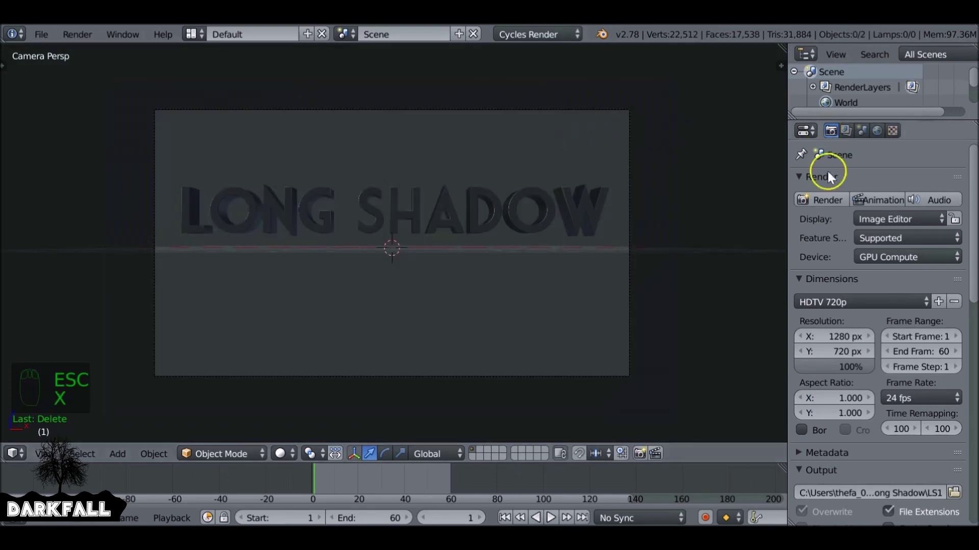
Step: Render the black text as a still image and save it as LS1Mask in the Long Shadow folder
{"action": "left_click", "coordinate": [803, 200]}
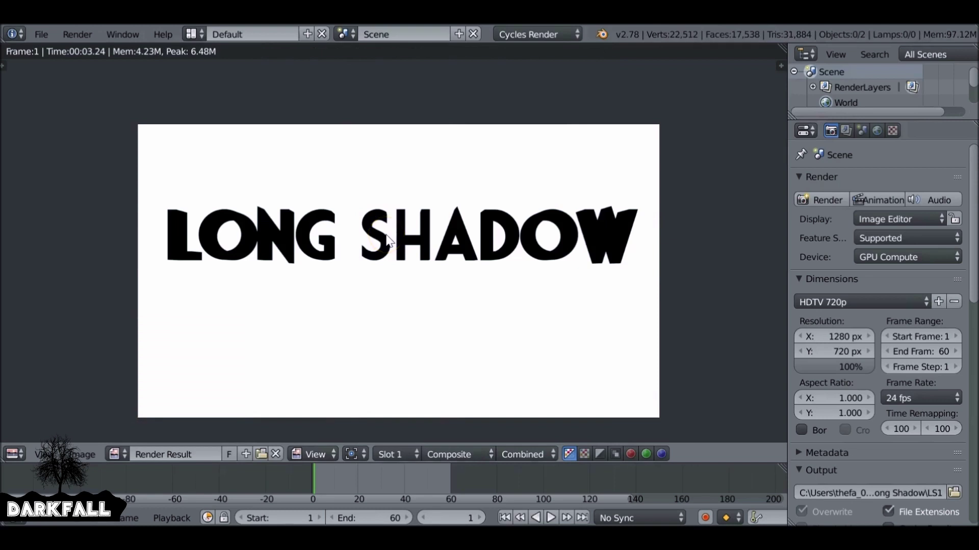
{"action": "key", "text": "F3"}
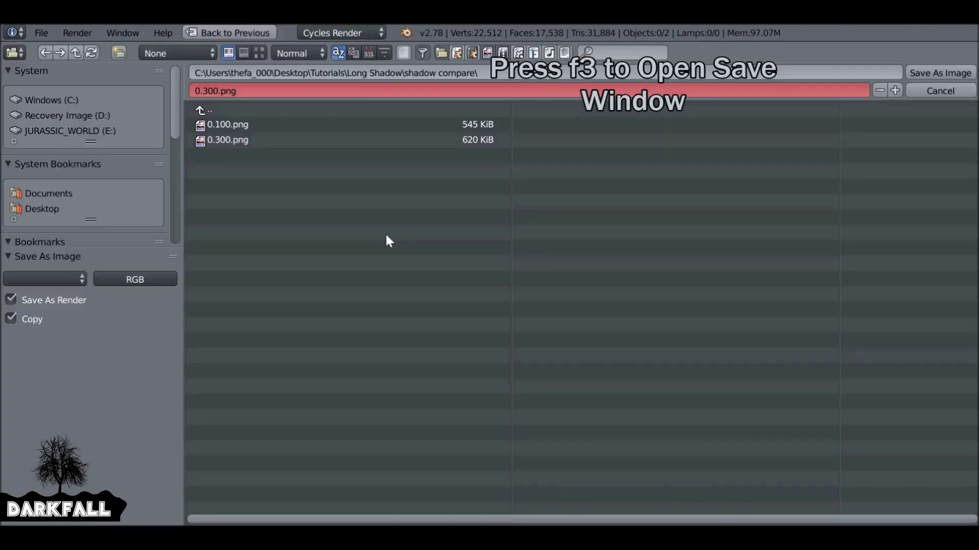
{"action": "left_click", "coordinate": [223, 90]}
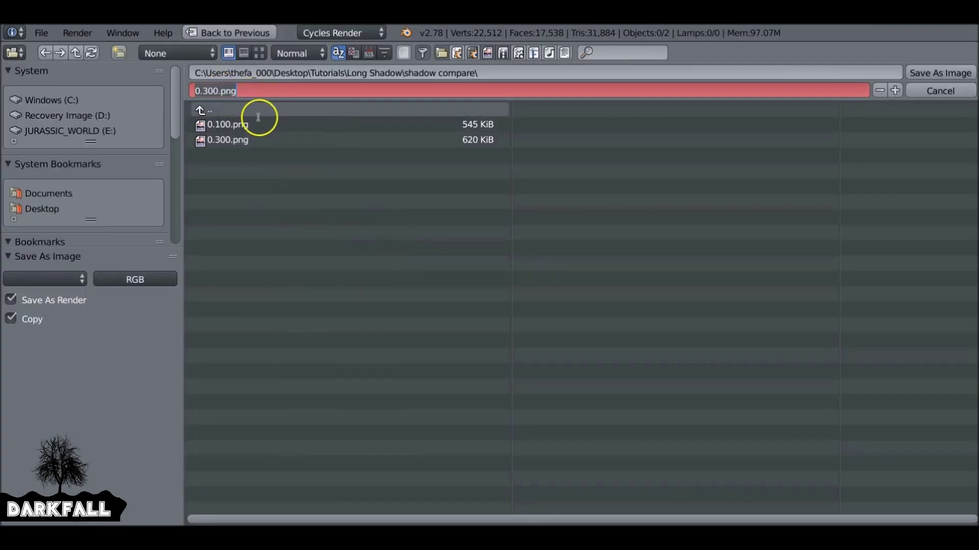
{"action": "key", "text": "Return"}
{"action": "key", "text": "BackSpace"}
{"action": "left_click", "coordinate": [218, 87]}
{"action": "type", "text": "LS1Mask"}
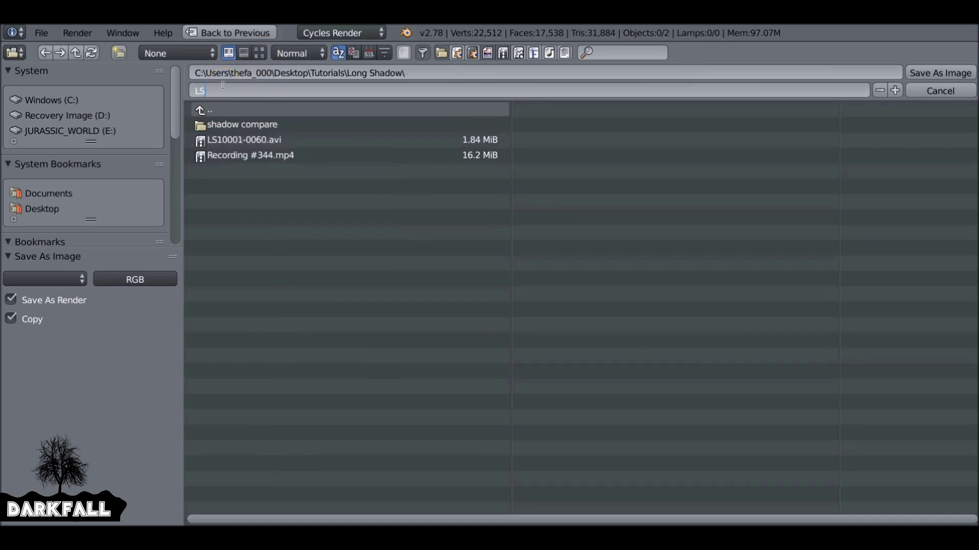
{"action": "key", "text": "Return"}
{"action": "left_click", "coordinate": [940, 73]}
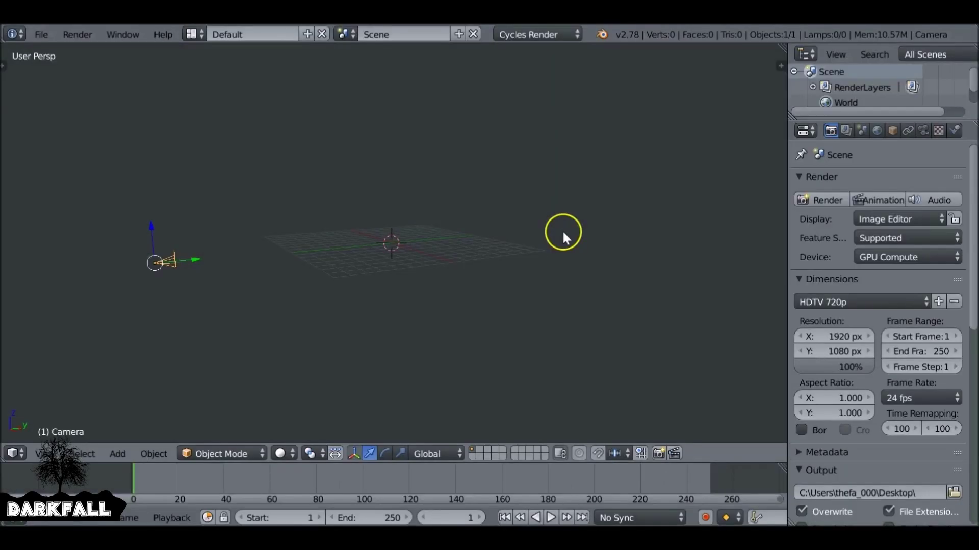
Step: Switch to the VSE -Video Editing layout and add LS10001-0060.avi as a movie strip starting at frame 1
{"action": "left_click", "coordinate": [193, 35]}
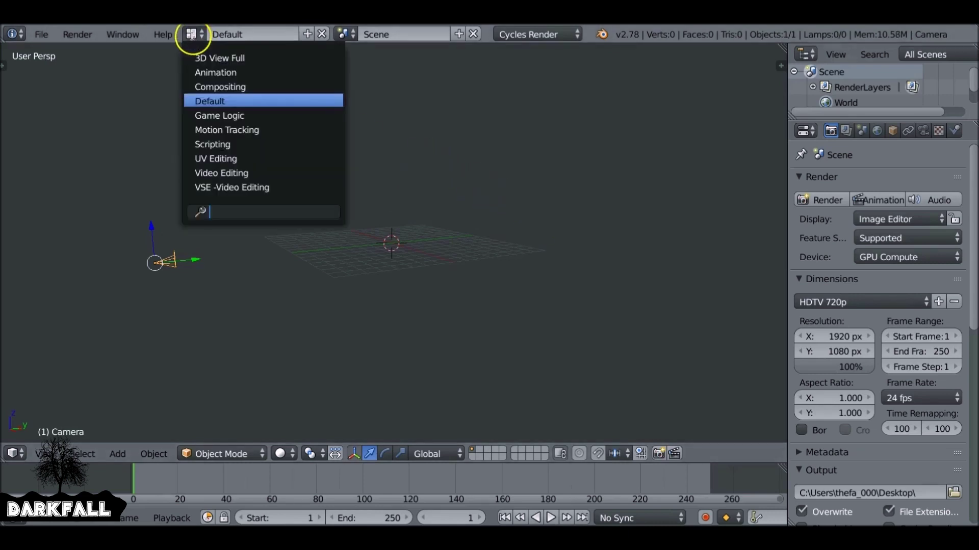
{"action": "left_click", "coordinate": [267, 188]}
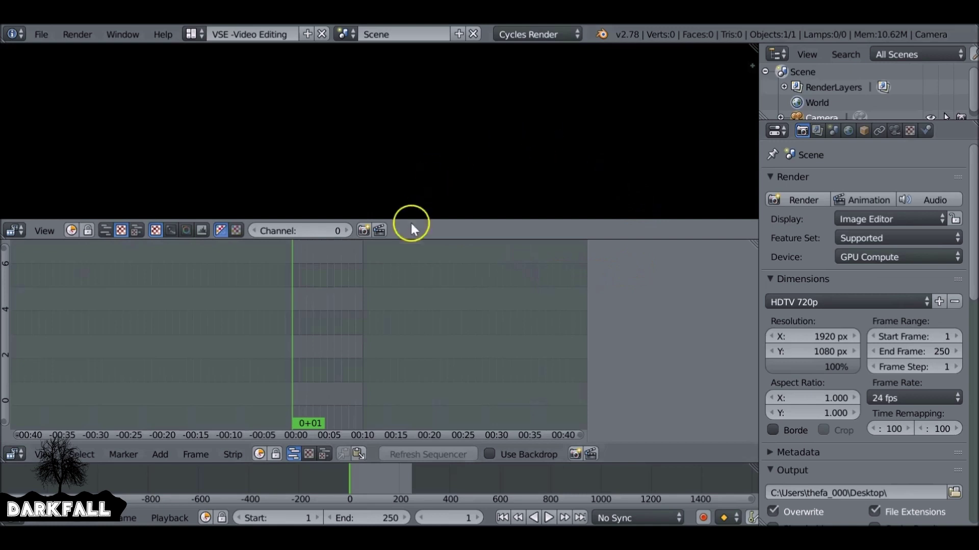
{"action": "key", "text": "shift+a"}
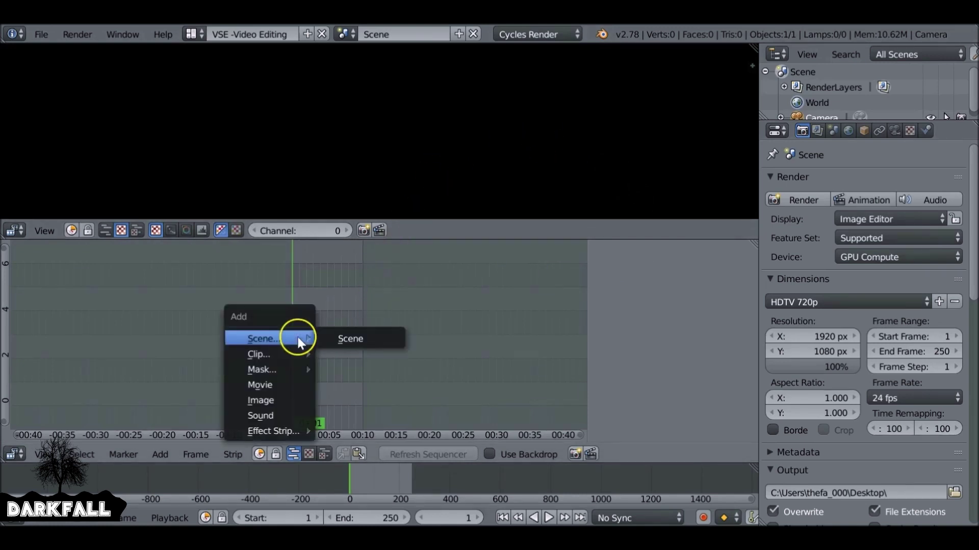
{"action": "left_click", "coordinate": [278, 384]}
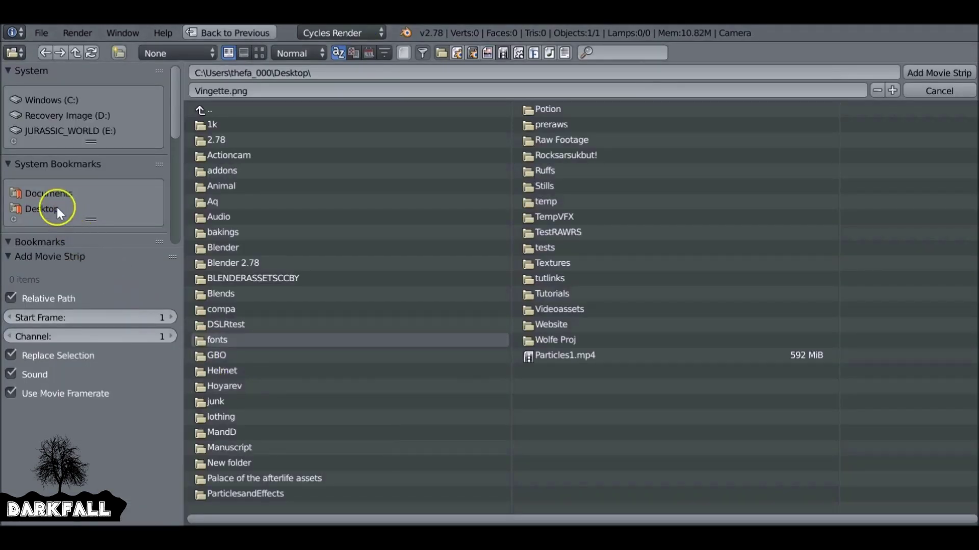
{"action": "left_click", "coordinate": [552, 294]}
{"action": "left_click", "coordinate": [579, 445]}
{"action": "left_click", "coordinate": [240, 141]}
{"action": "left_click", "coordinate": [917, 73]}
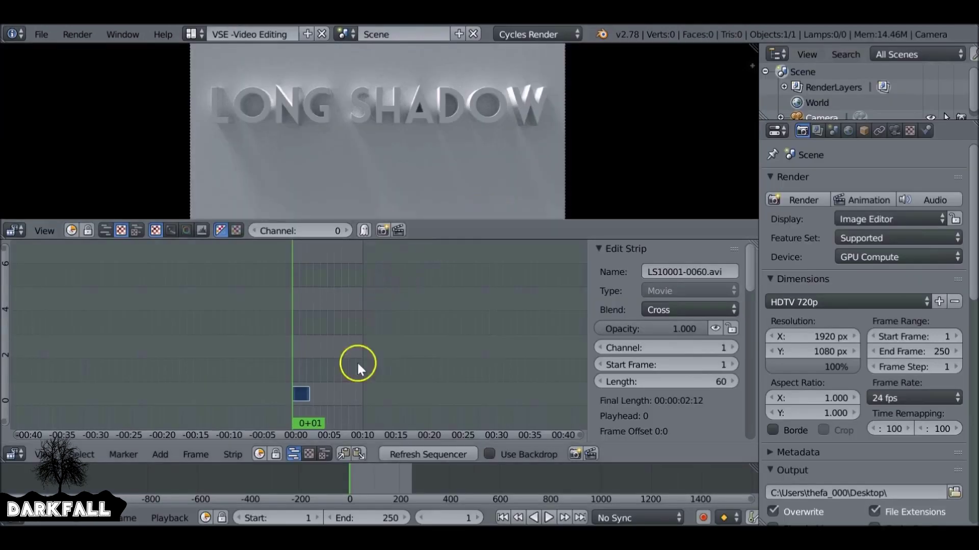
Step: Set the animation's end frame to 60 and enlarge the video preview area slightly
{"action": "scroll", "coordinate": [429, 329], "scroll_direction": "up", "scroll_amount": 5}
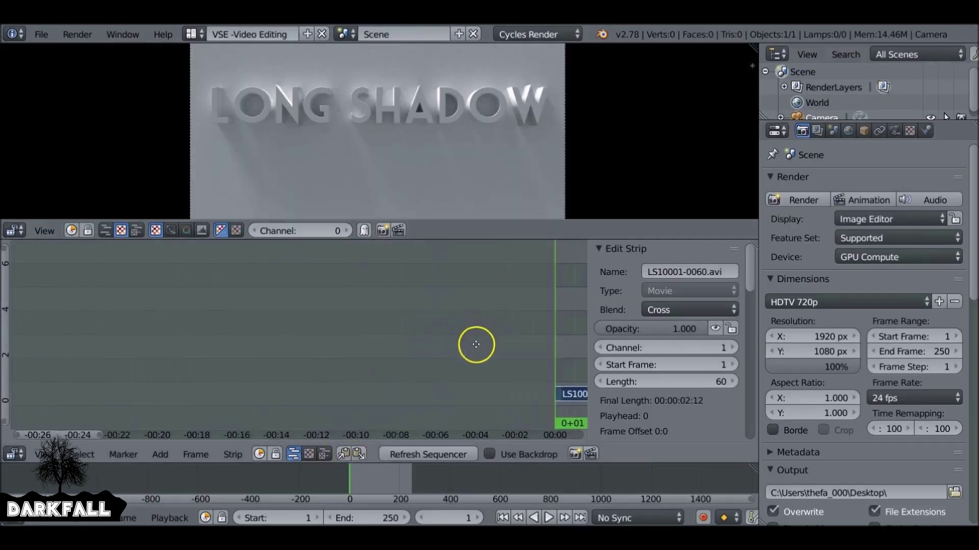
{"action": "scroll", "coordinate": [305, 387], "scroll_direction": "up", "scroll_amount": 1}
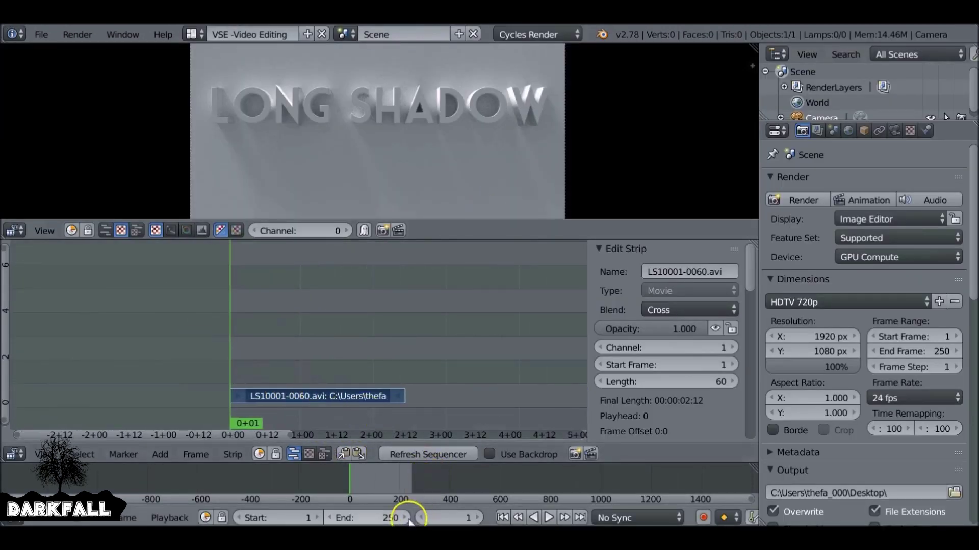
{"action": "left_click", "coordinate": [357, 518]}
{"action": "type", "text": "60"}
{"action": "key", "text": "Return"}
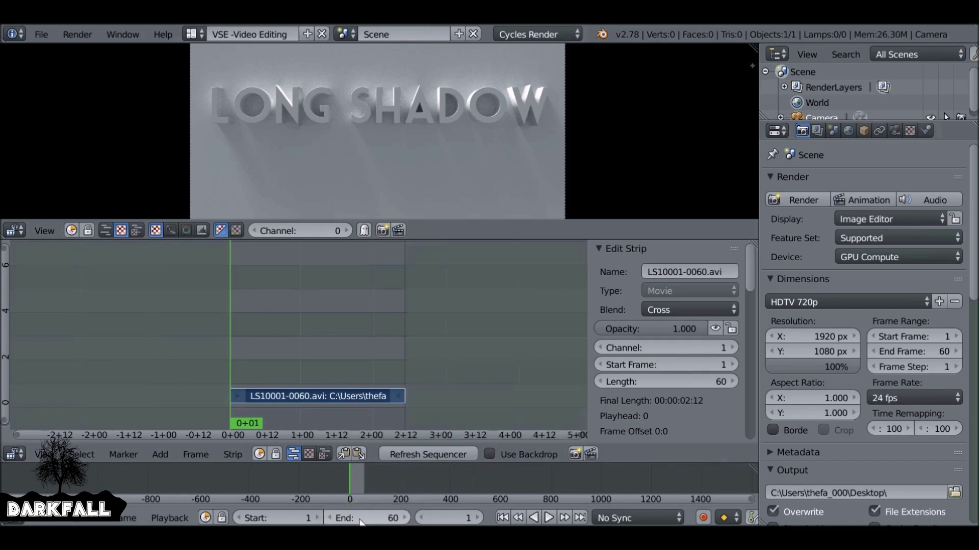
{"action": "scroll", "coordinate": [414, 96], "scroll_direction": "down", "scroll_amount": 2}
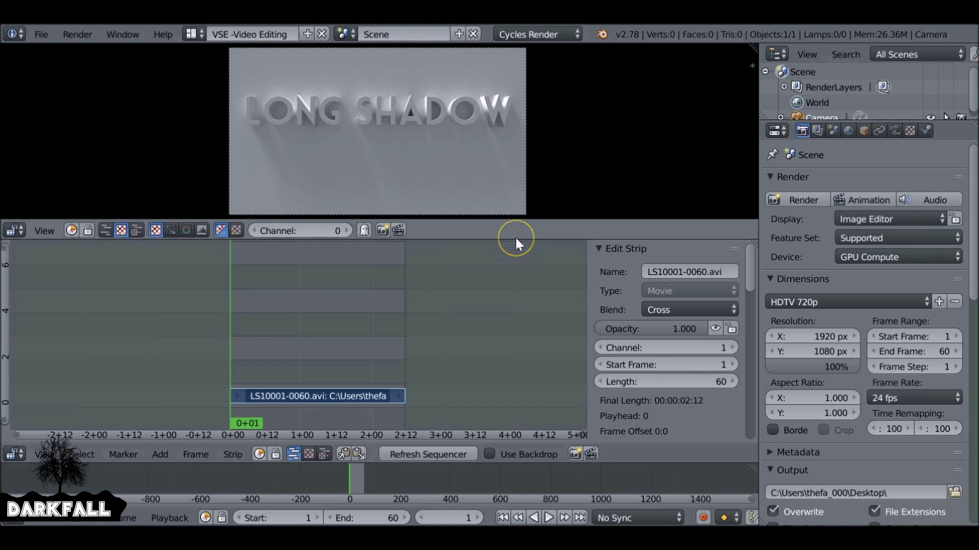
{"action": "left_click_drag", "start_coordinate": [515, 223], "coordinate": [511, 244]}
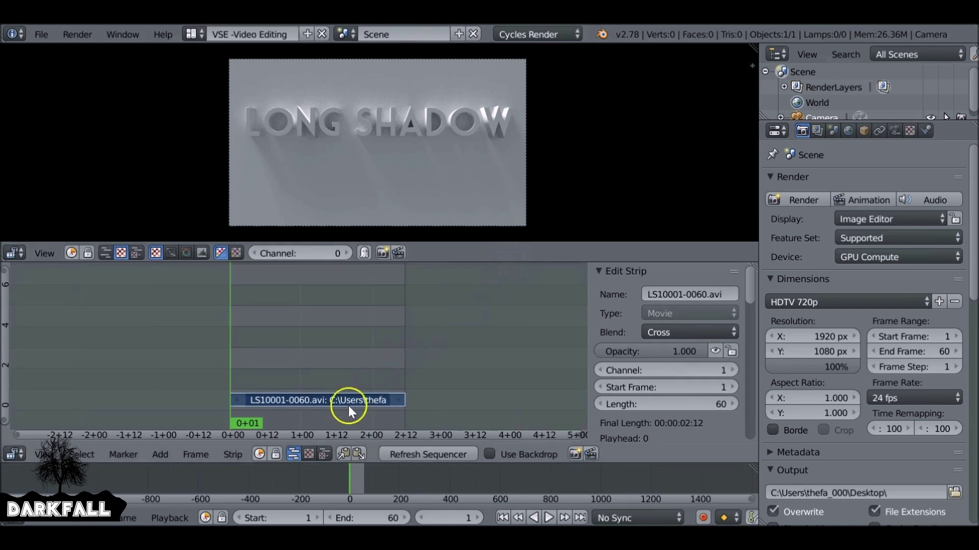
Step: Try a Color Balance modifier on the movie strip, tinting the lift slightly toward magenta and slightly shifting the gamma and gain
{"action": "scroll", "coordinate": [666, 360], "scroll_direction": "down", "scroll_amount": 10}
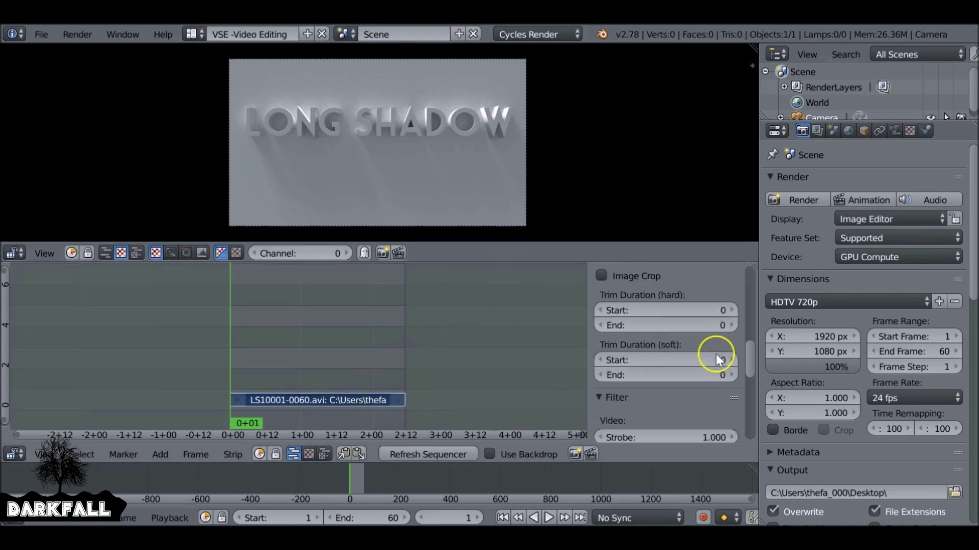
{"action": "scroll", "coordinate": [715, 354], "scroll_direction": "down", "scroll_amount": 12}
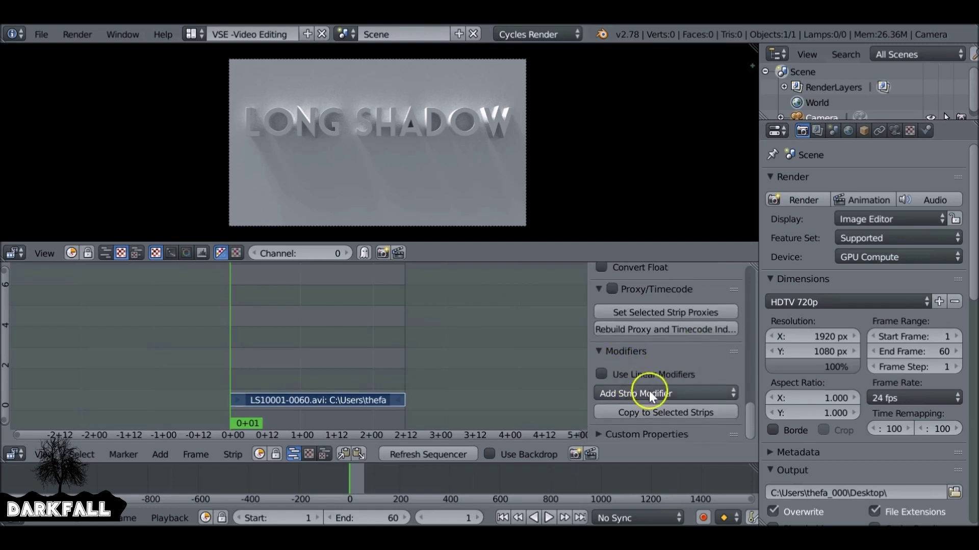
{"action": "left_click", "coordinate": [649, 393]}
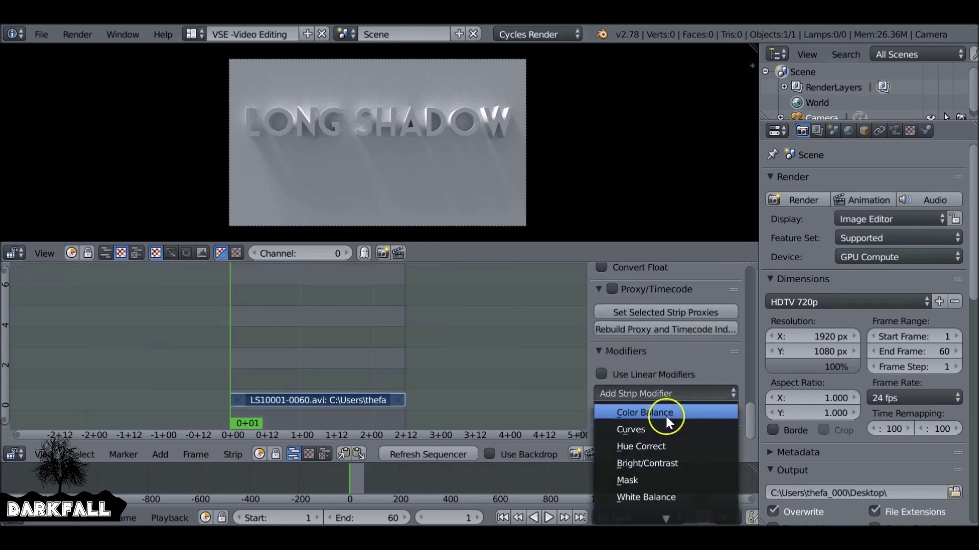
{"action": "left_click", "coordinate": [667, 413]}
{"action": "scroll", "coordinate": [668, 369], "scroll_direction": "down", "scroll_amount": 6}
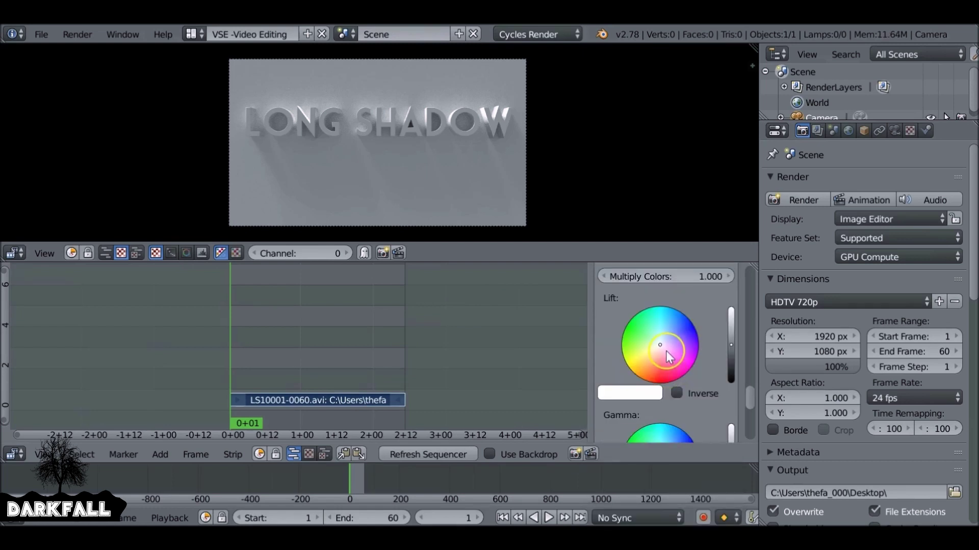
{"action": "left_click", "coordinate": [668, 354]}
{"action": "scroll", "coordinate": [663, 383], "scroll_direction": "down", "scroll_amount": 4}
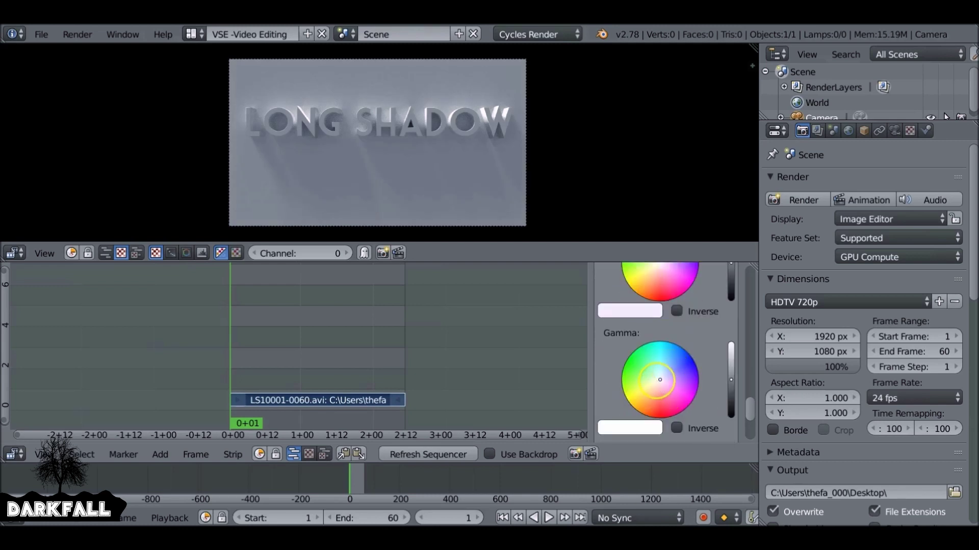
{"action": "left_click", "coordinate": [656, 380]}
{"action": "scroll", "coordinate": [661, 385], "scroll_direction": "down", "scroll_amount": 5}
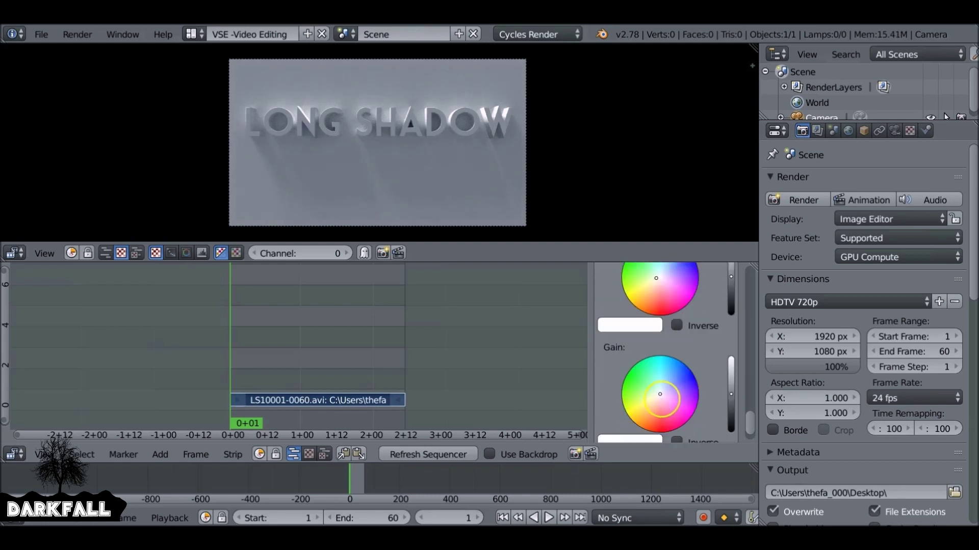
{"action": "scroll", "coordinate": [690, 342], "scroll_direction": "up", "scroll_amount": 1}
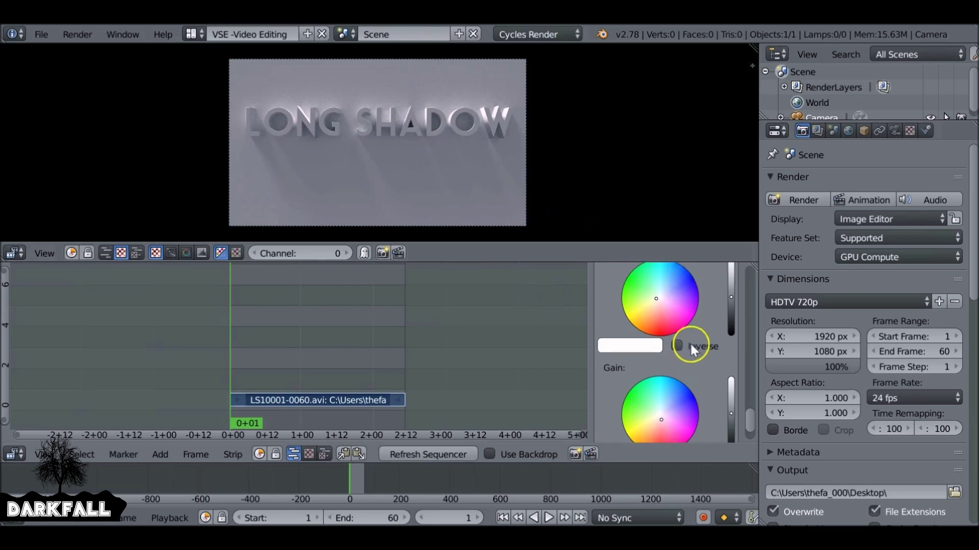
{"action": "scroll", "coordinate": [689, 342], "scroll_direction": "up", "scroll_amount": 1}
Step: Play the colour-graded animation, return to the first frame and remove the strip's Color Balance modifier
{"action": "key", "text": "alt+a"}
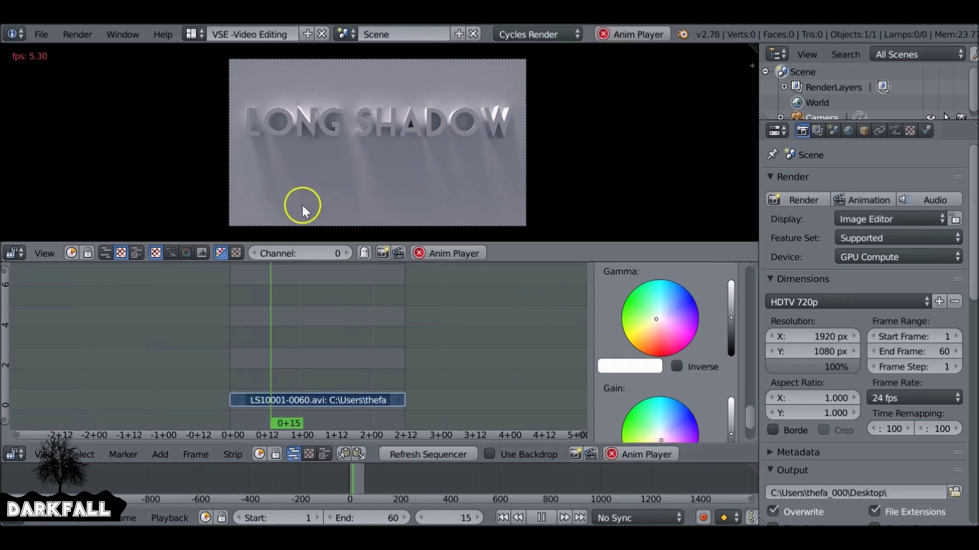
{"action": "left_click", "coordinate": [543, 518]}
{"action": "left_click", "coordinate": [502, 518]}
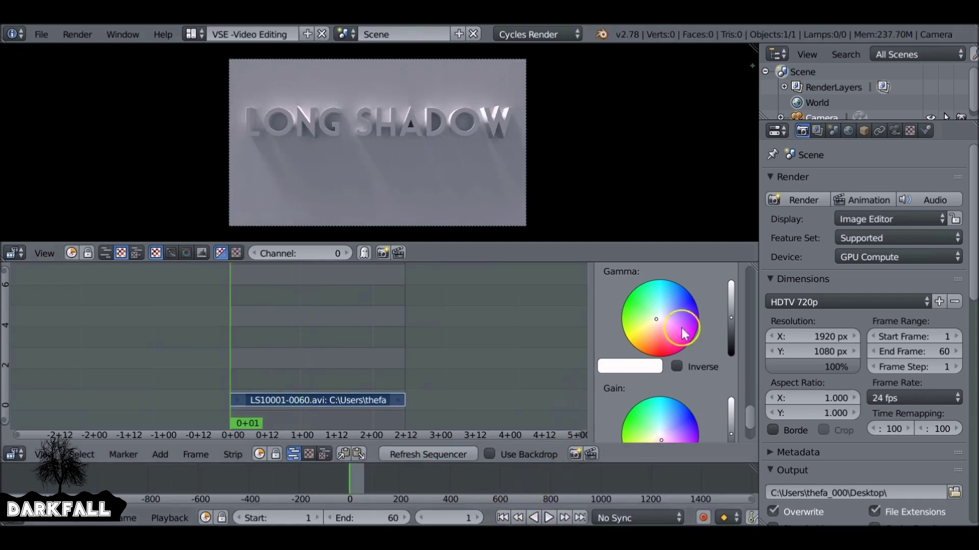
{"action": "scroll", "coordinate": [683, 334], "scroll_direction": "up", "scroll_amount": 10}
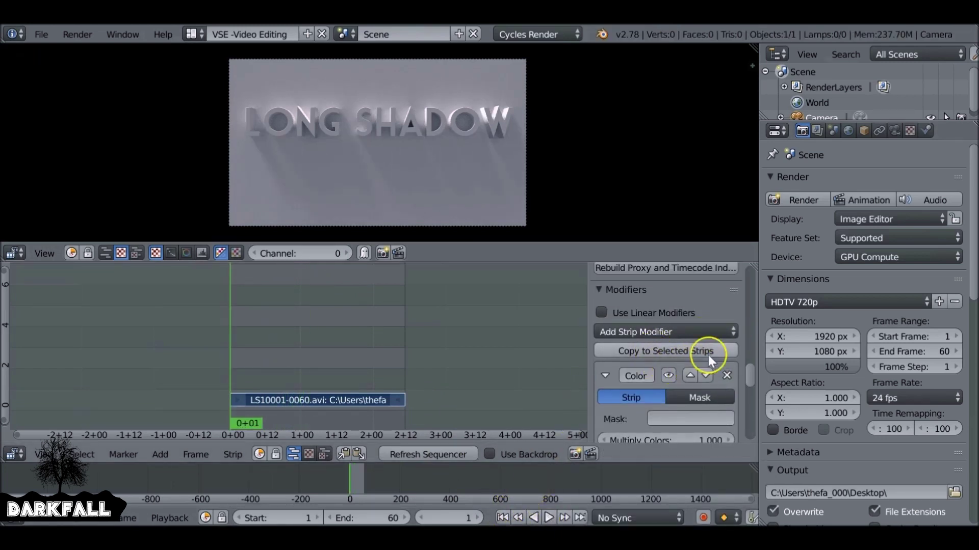
{"action": "left_click", "coordinate": [726, 376]}
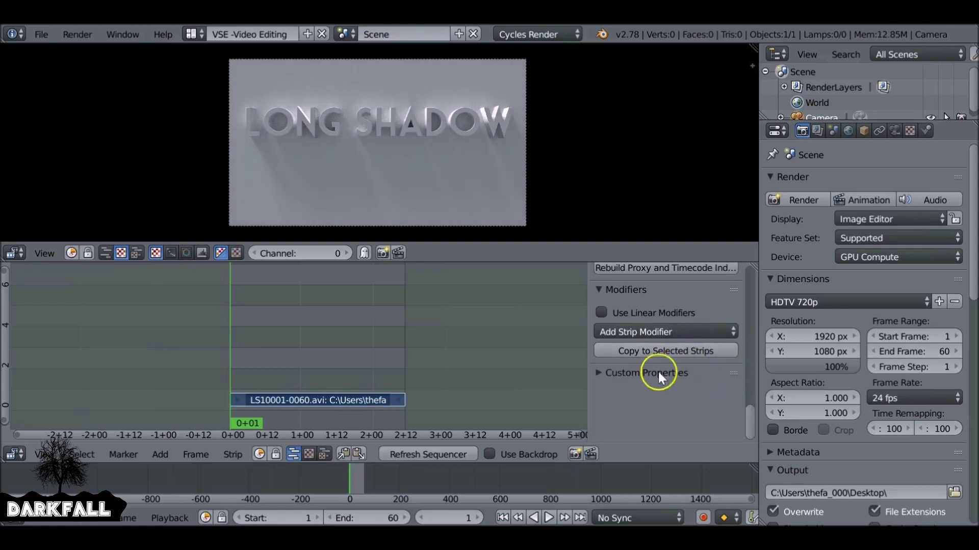
Step: Add the 5.jpg image from the Textures folder as an image strip above the movie strip
{"action": "key", "text": "shift+a"}
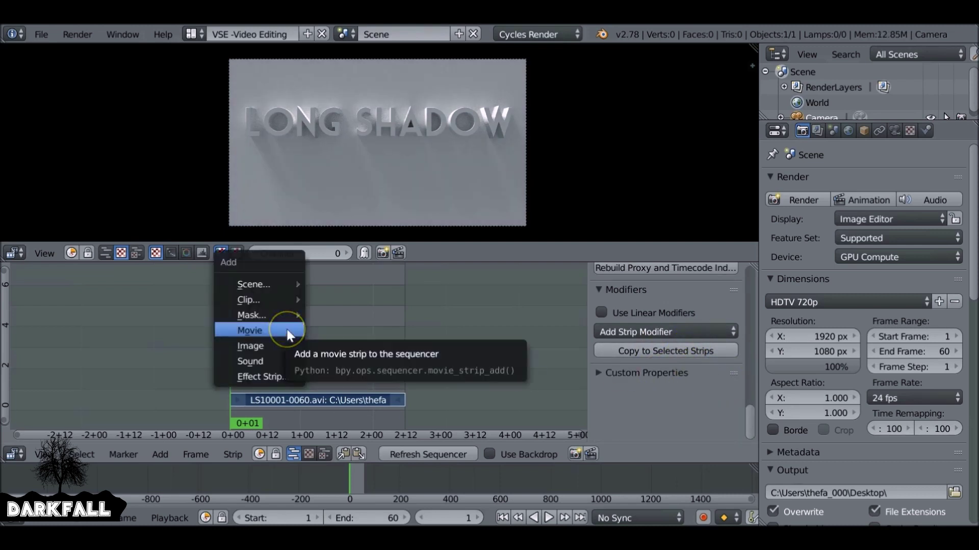
{"action": "left_click", "coordinate": [261, 348]}
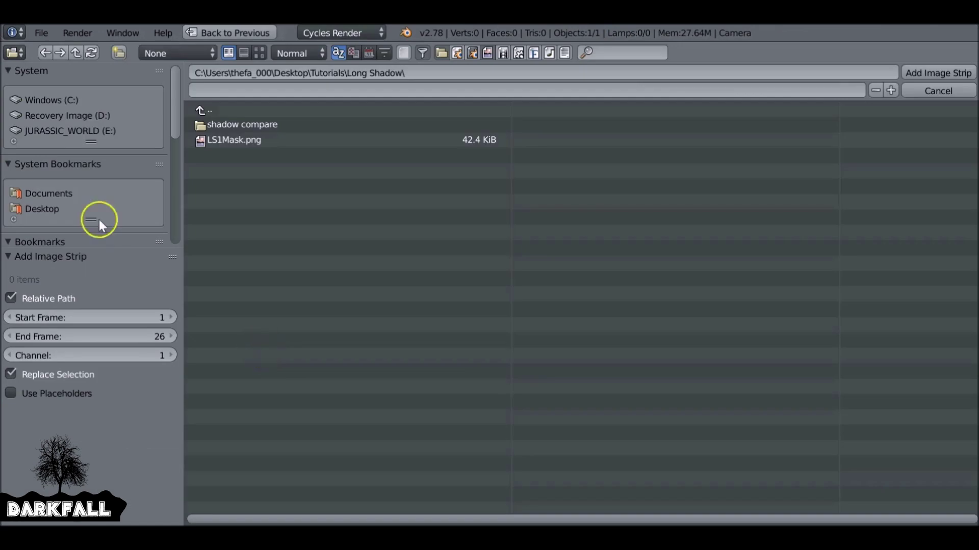
{"action": "left_click", "coordinate": [99, 212]}
{"action": "double_click", "coordinate": [574, 309]}
{"action": "left_click", "coordinate": [260, 53]}
{"action": "scroll", "coordinate": [713, 306], "scroll_direction": "down", "scroll_amount": 3}
{"action": "double_click", "coordinate": [853, 219]}
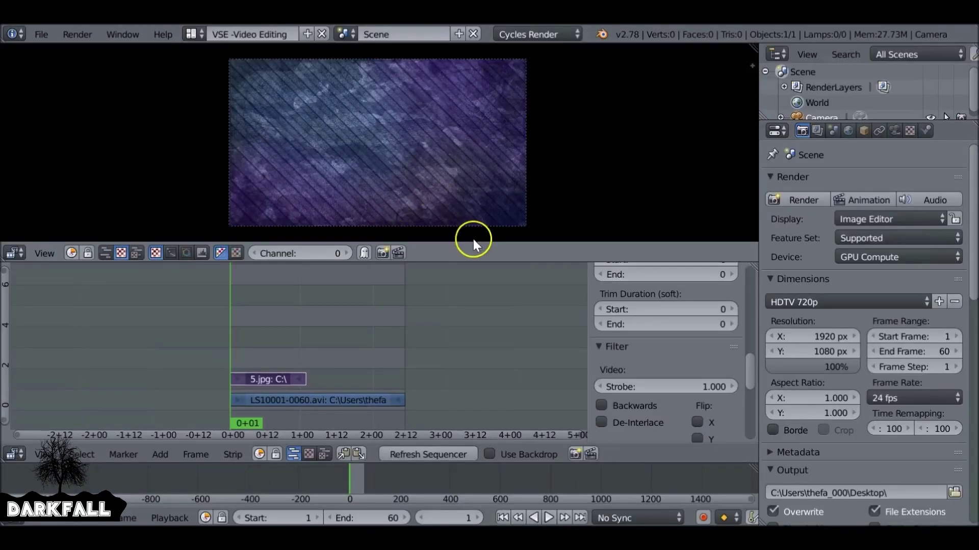
Step: Set the 5.jpg image strip's length to 60 frames
{"action": "scroll", "coordinate": [641, 366], "scroll_direction": "up", "scroll_amount": 10}
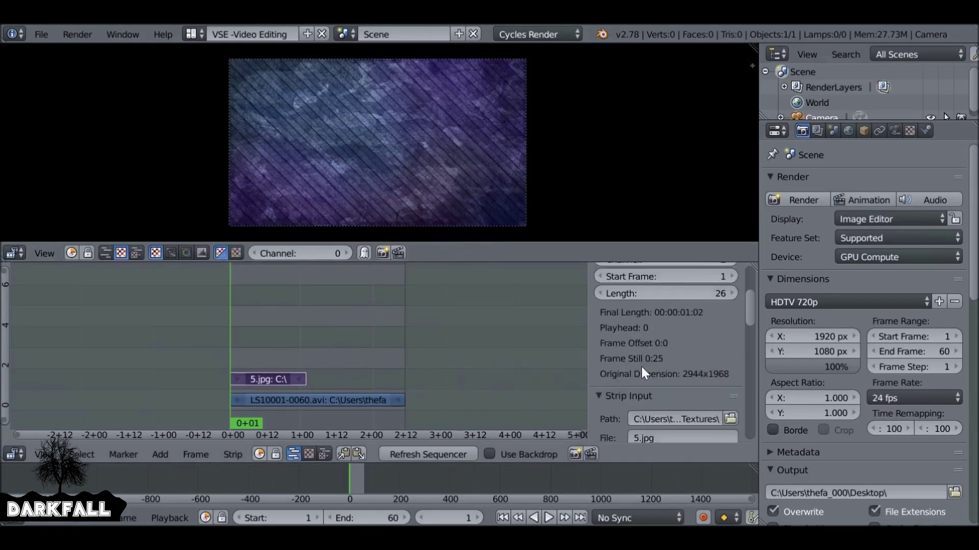
{"action": "scroll", "coordinate": [641, 367], "scroll_direction": "up", "scroll_amount": 3}
{"action": "left_click", "coordinate": [648, 334]}
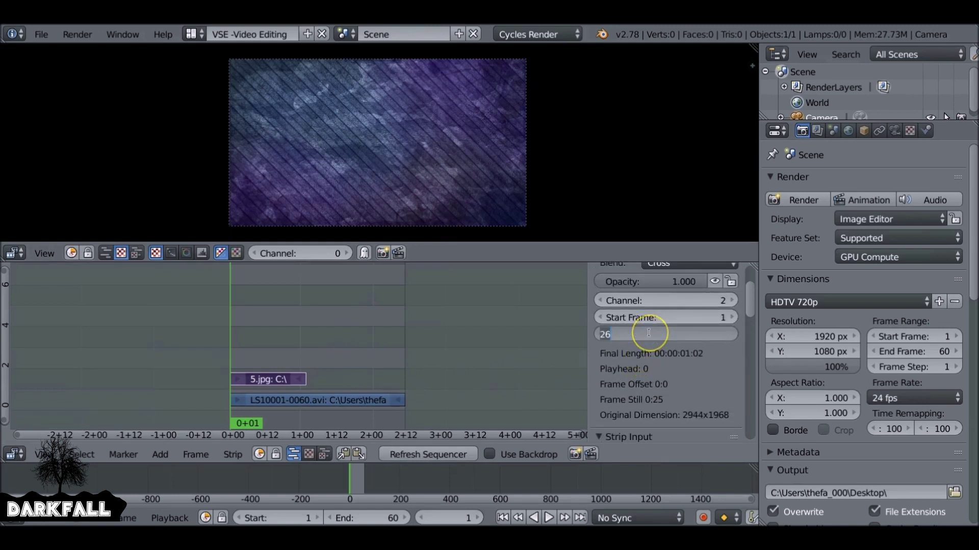
{"action": "type", "text": "60"}
{"action": "key", "text": "Return"}
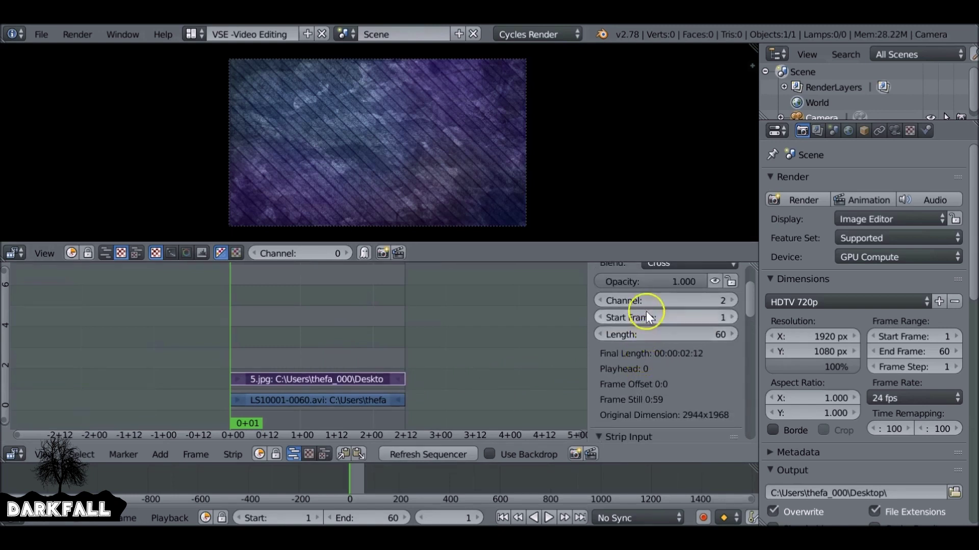
Step: Try the Add, Multiply and Subtract blend modes on the 5.jpg image strip
{"action": "scroll", "coordinate": [646, 314], "scroll_direction": "up", "scroll_amount": 3}
{"action": "left_click", "coordinate": [671, 331]}
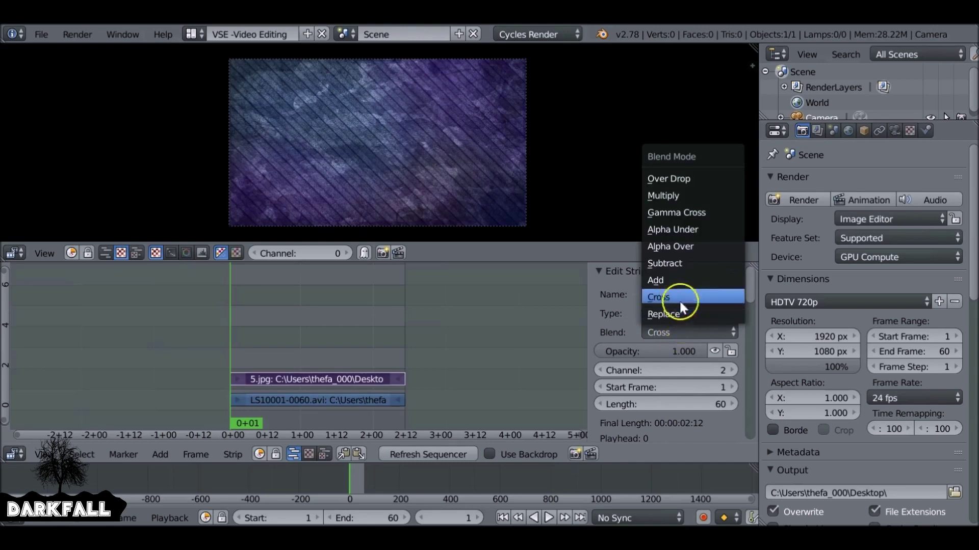
{"action": "left_click", "coordinate": [677, 280]}
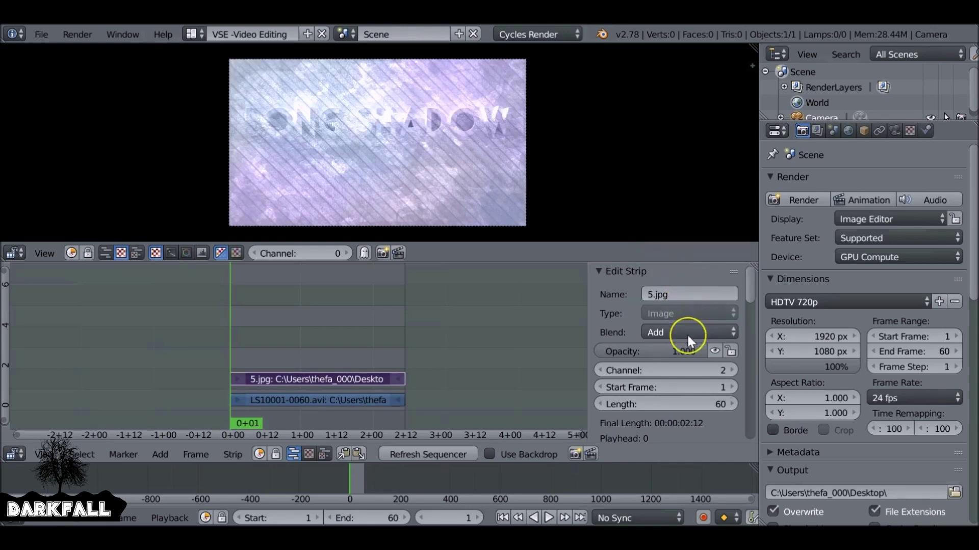
{"action": "left_click", "coordinate": [687, 334]}
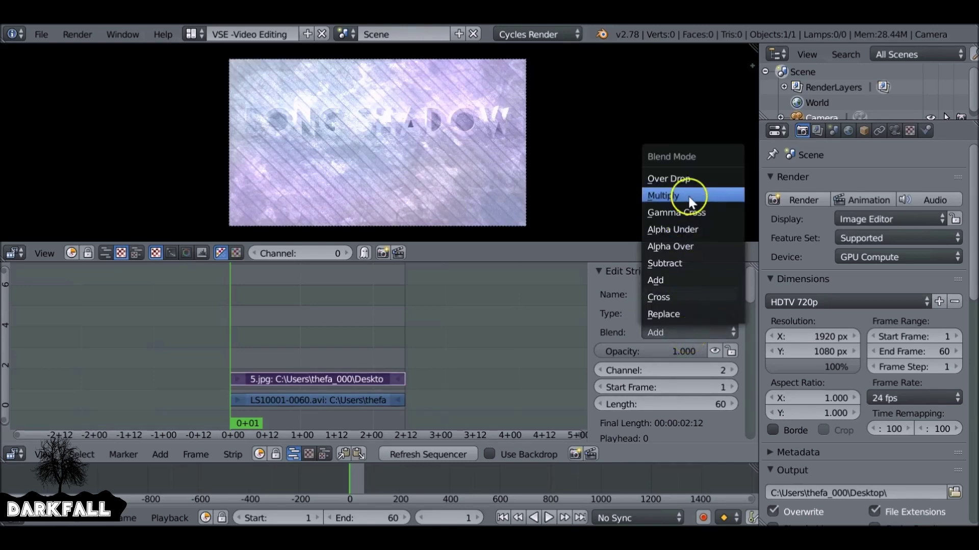
{"action": "left_click", "coordinate": [688, 195]}
{"action": "left_click", "coordinate": [698, 328]}
{"action": "left_click", "coordinate": [716, 263]}
Step: Set the 5.jpg strip's blend mode to Multiply and lower its opacity to about 0.488
{"action": "left_click", "coordinate": [688, 332]}
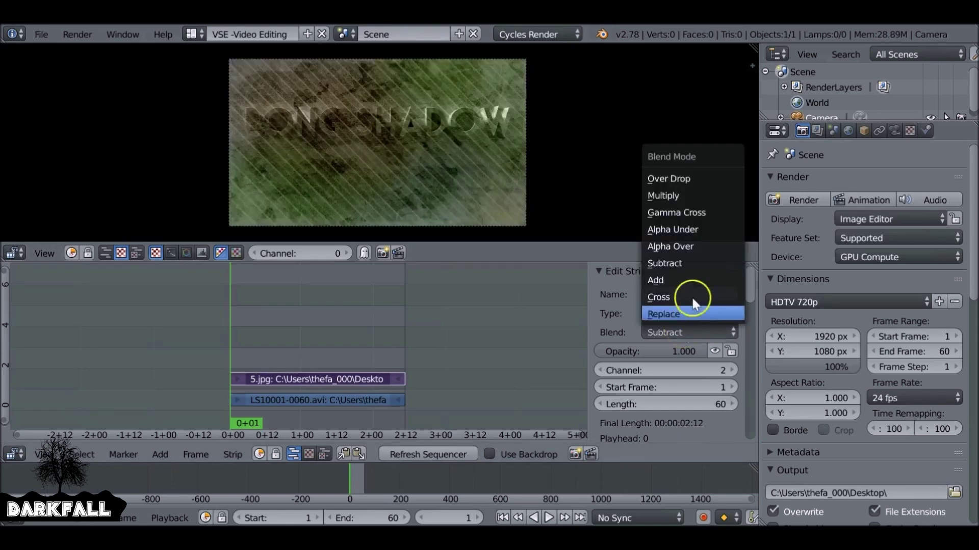
{"action": "left_click", "coordinate": [688, 196]}
{"action": "left_click_drag", "start_coordinate": [684, 350], "coordinate": [651, 349]}
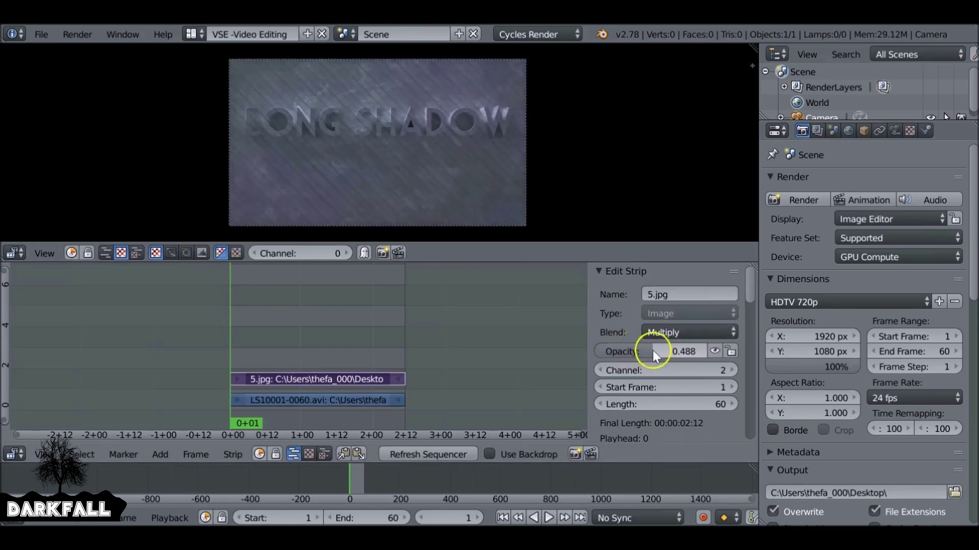
Step: Add a Mask modifier to the 5.jpg image strip
{"action": "scroll", "coordinate": [688, 351], "scroll_direction": "down", "scroll_amount": 5}
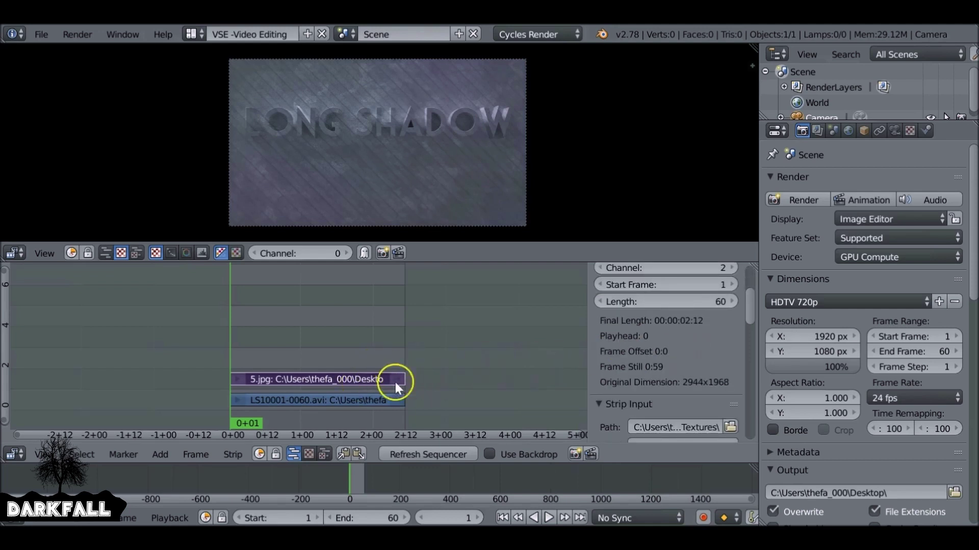
{"action": "scroll", "coordinate": [733, 375], "scroll_direction": "down", "scroll_amount": 12}
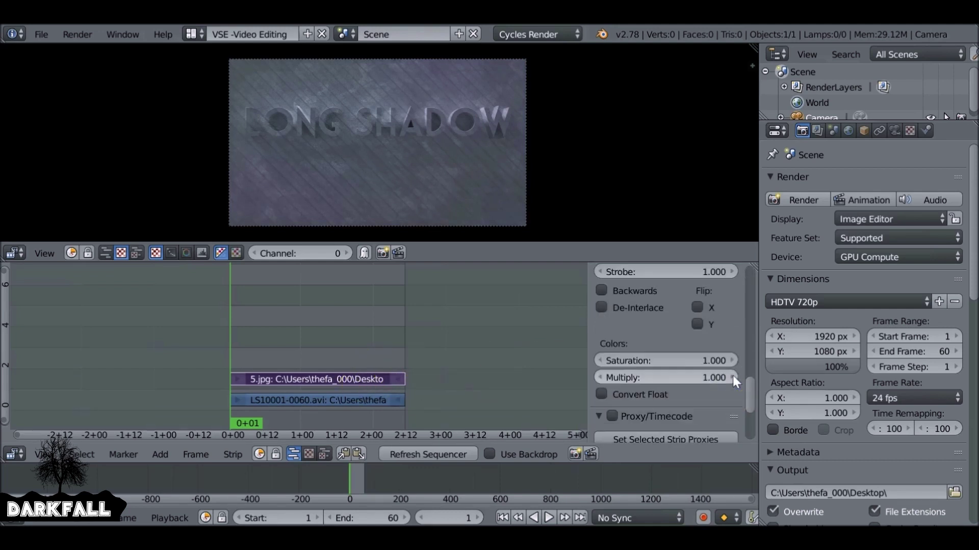
{"action": "scroll", "coordinate": [733, 377], "scroll_direction": "down", "scroll_amount": 4}
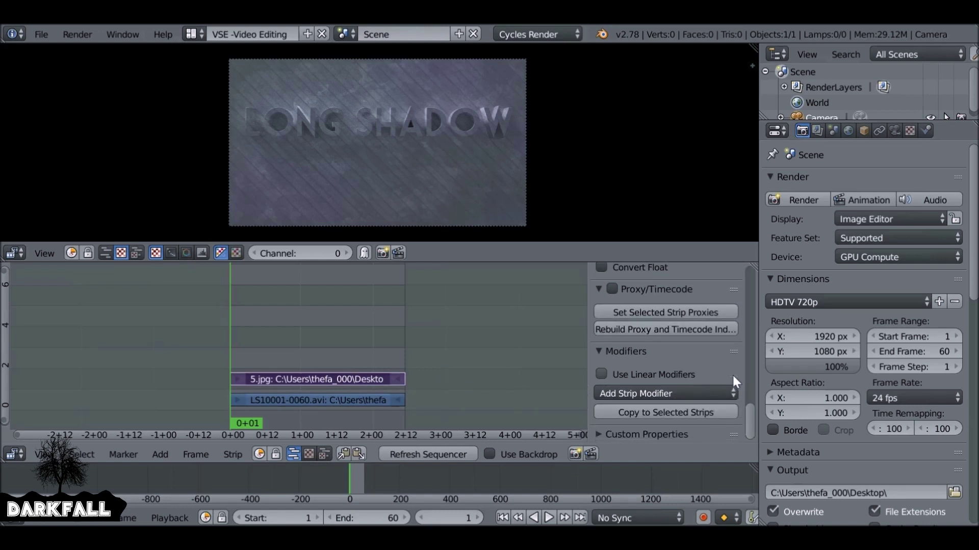
{"action": "left_click", "coordinate": [660, 392]}
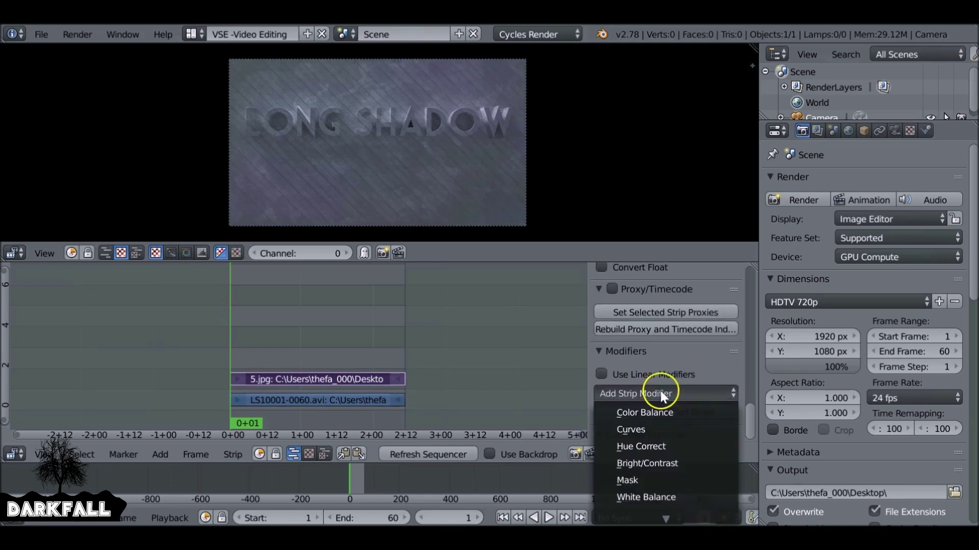
{"action": "left_click", "coordinate": [643, 479]}
Step: Move the 5.jpg and LS10001-0060.avi strips together up one channel, keeping their start at frame 1
{"action": "key", "text": "a"}
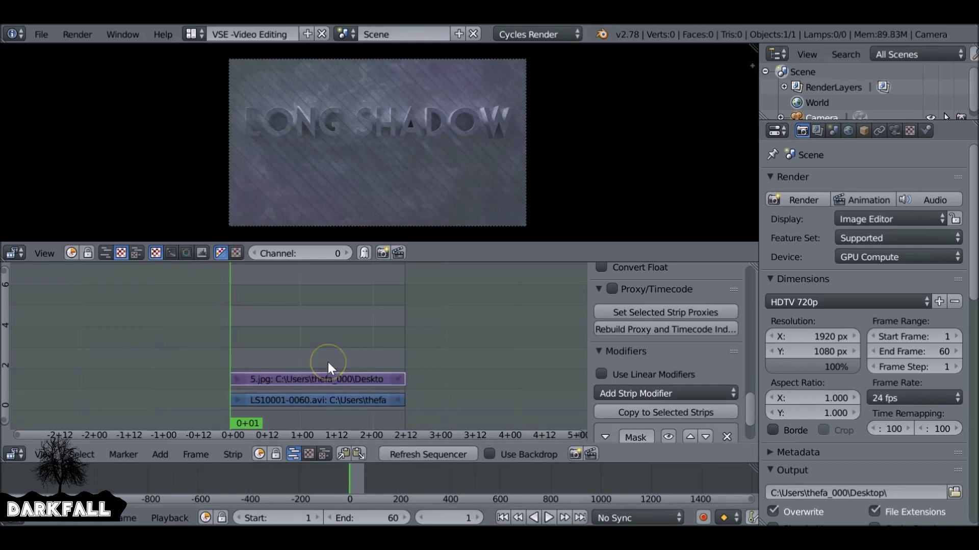
{"action": "key", "text": "a"}
{"action": "key", "text": "g"}
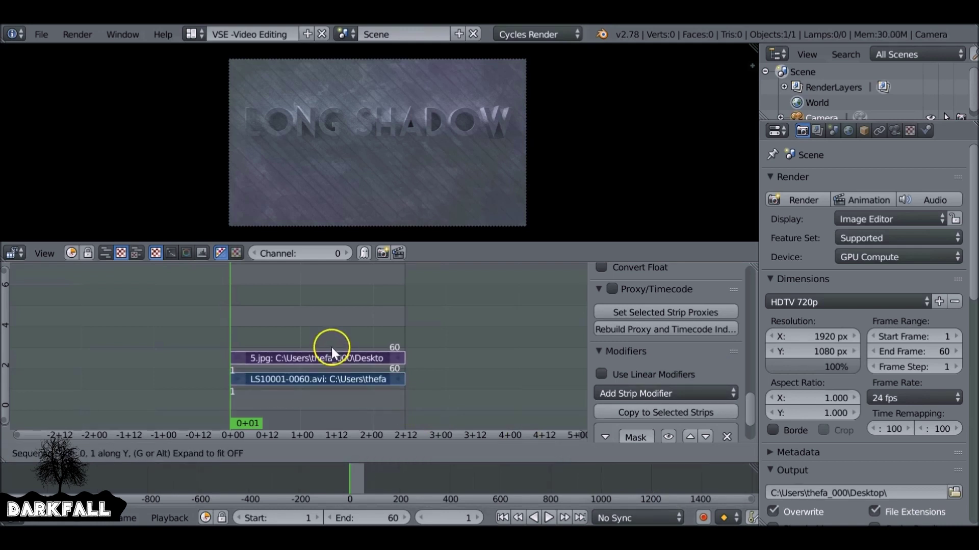
{"action": "left_click", "coordinate": [331, 347]}
Step: Add the LS1Mask.png image as a strip in channel 1, below the movie strip
{"action": "key", "text": "shift+a"}
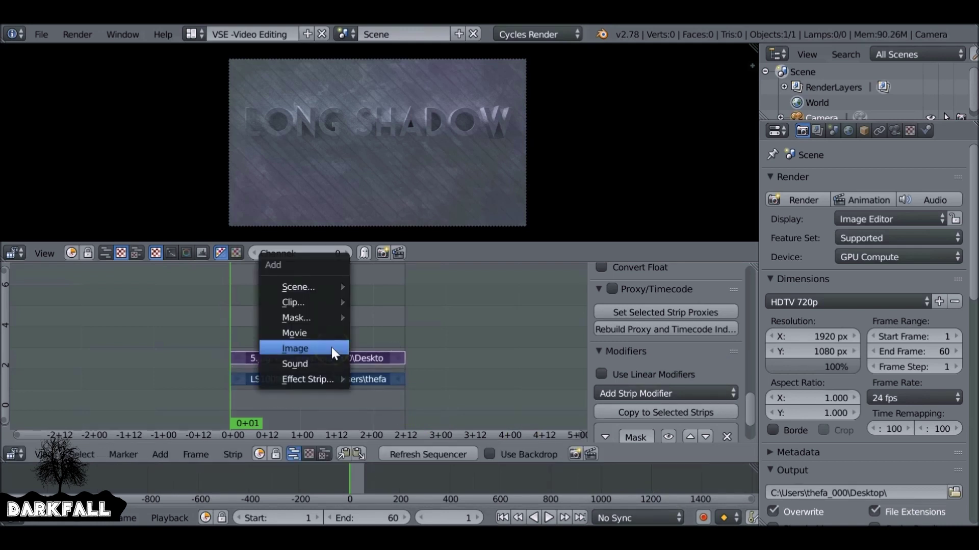
{"action": "mouse_move", "coordinate": [311, 321]}
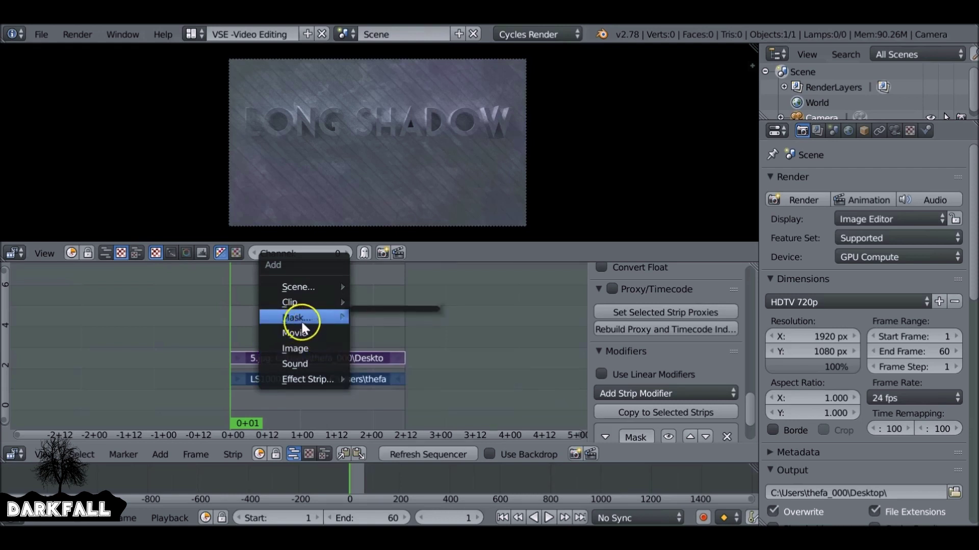
{"action": "left_click", "coordinate": [330, 351]}
{"action": "left_click", "coordinate": [26, 210]}
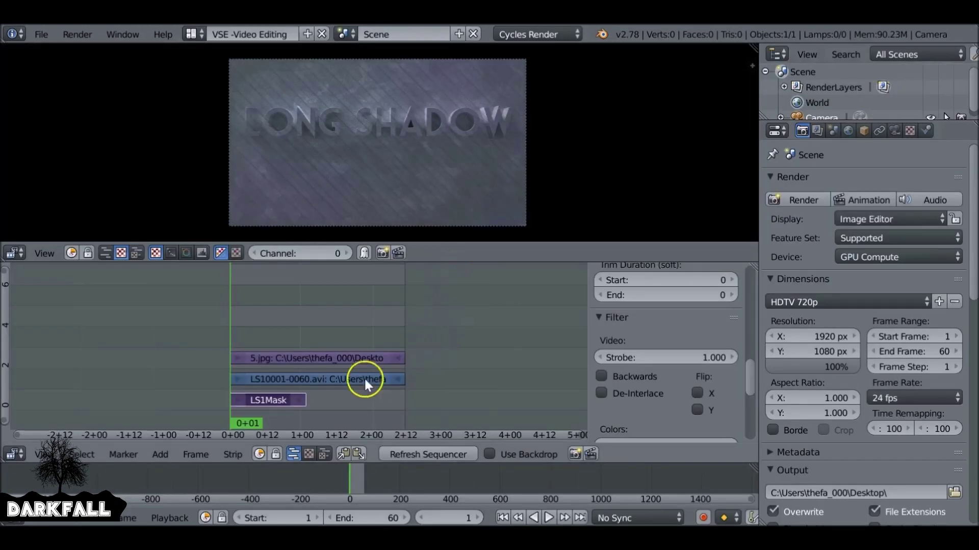
Step: Set the LS1Mask.png strip's length to 60 frames
{"action": "scroll", "coordinate": [662, 384], "scroll_direction": "up", "scroll_amount": 10}
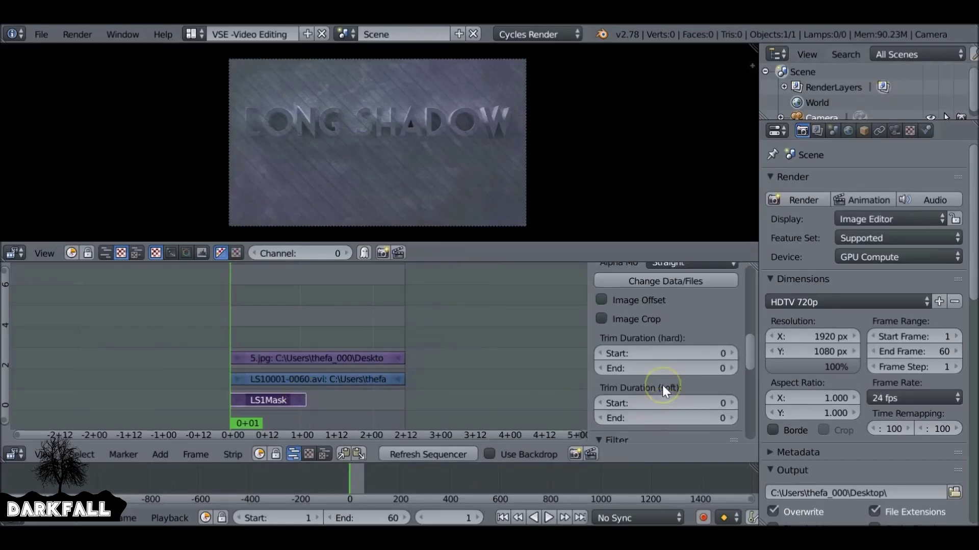
{"action": "left_click", "coordinate": [639, 368]}
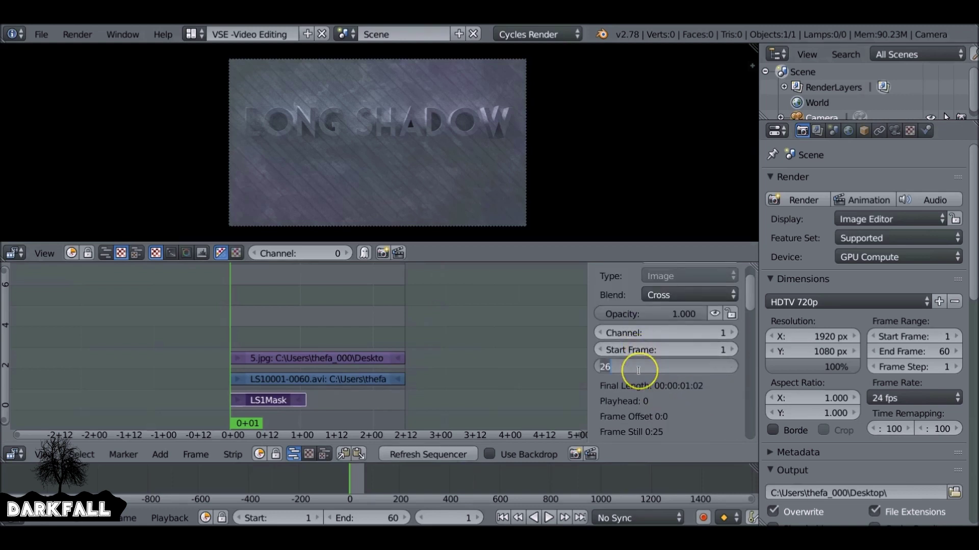
{"action": "type", "text": "60"}
{"action": "key", "text": "Return"}
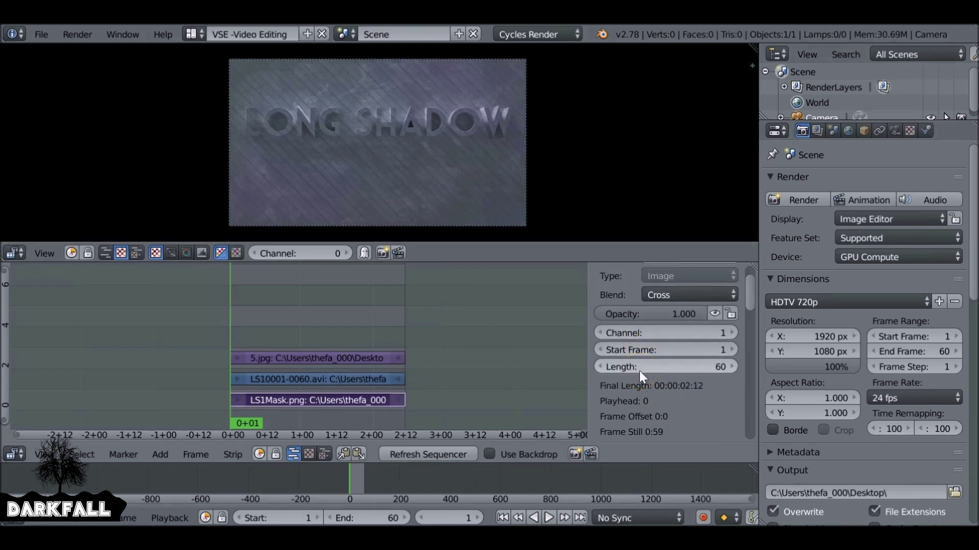
Step: Select the 5.jpg strip and assign the LS1Mask.png strip as the mask of its Mask modifier
{"action": "scroll", "coordinate": [639, 372], "scroll_direction": "down", "scroll_amount": 5}
{"action": "scroll", "coordinate": [639, 371], "scroll_direction": "down", "scroll_amount": 8}
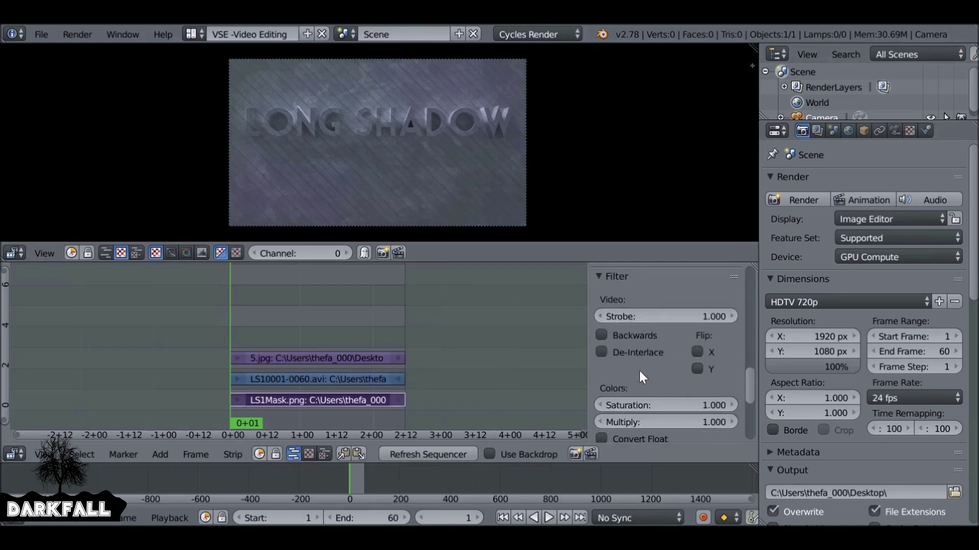
{"action": "right_click", "coordinate": [361, 356]}
{"action": "scroll", "coordinate": [689, 357], "scroll_direction": "down", "scroll_amount": 8}
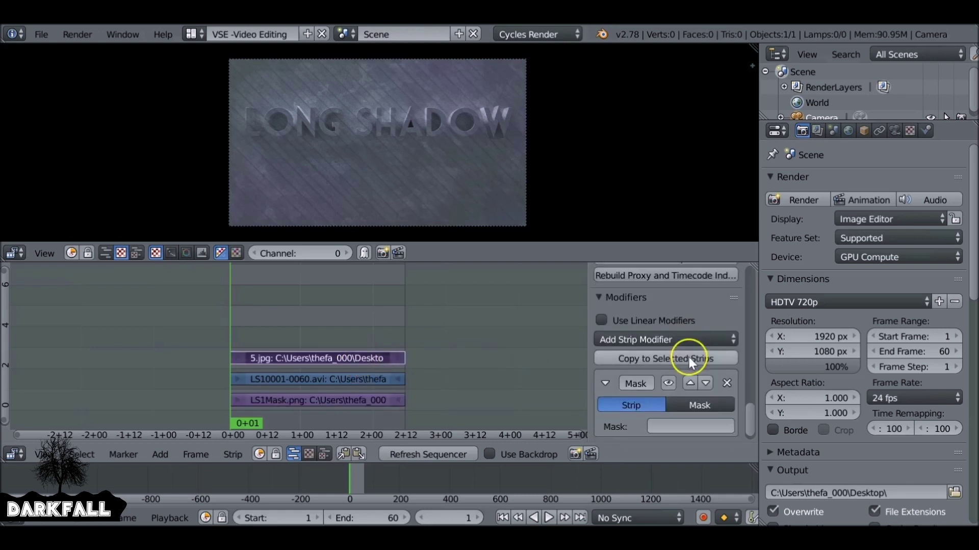
{"action": "left_click", "coordinate": [697, 405]}
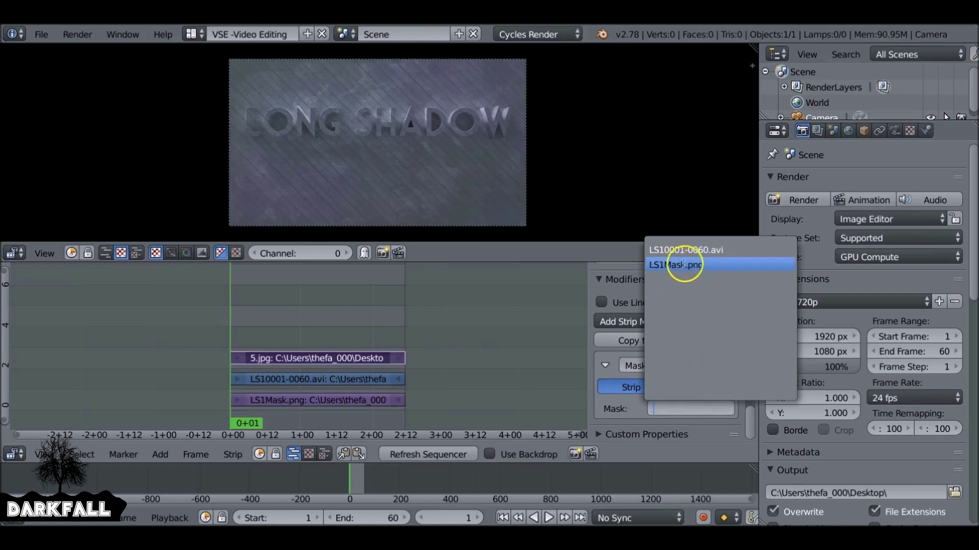
{"action": "left_click", "coordinate": [699, 264]}
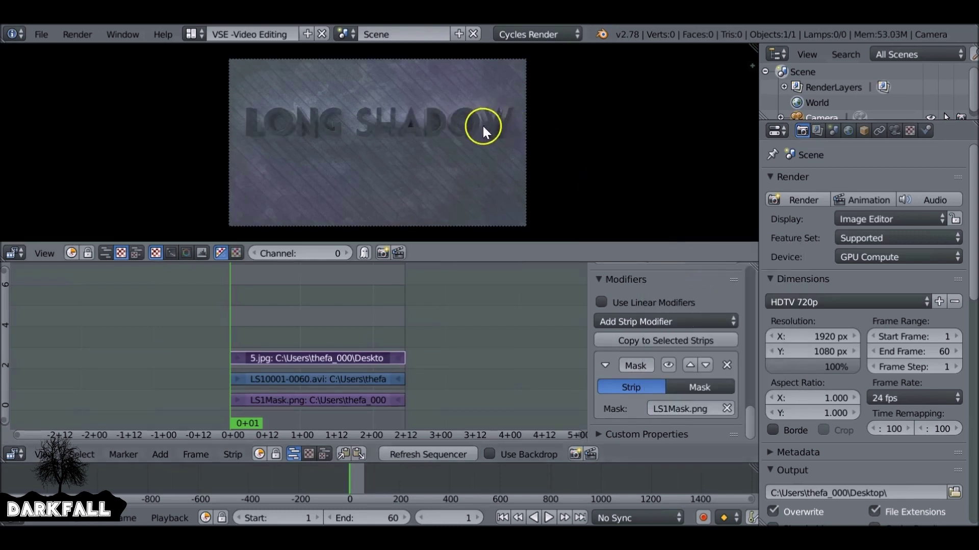
Step: Set the 5.jpg strip's blend mode to Alpha Over and reduce its opacity to about 0.237
{"action": "scroll", "coordinate": [484, 123], "scroll_direction": "up", "scroll_amount": 5}
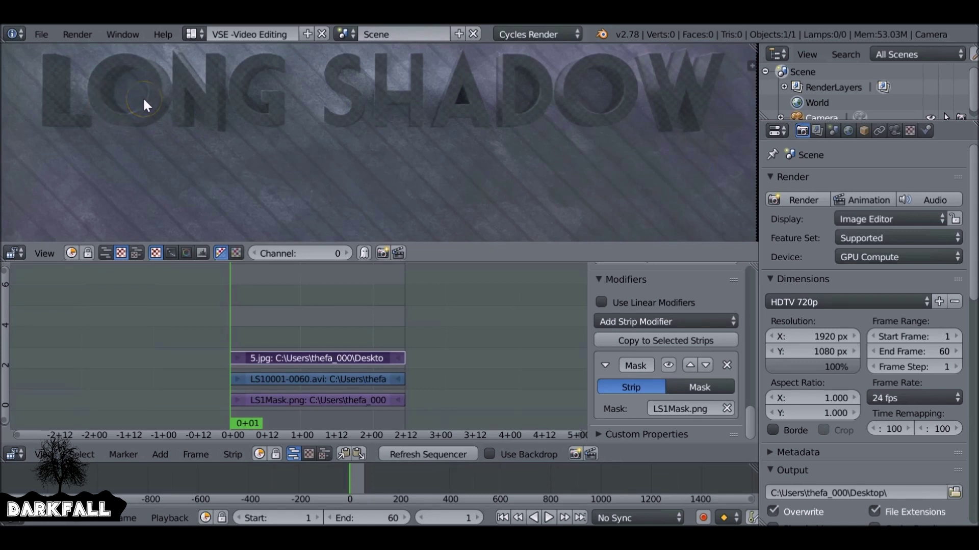
{"action": "scroll", "coordinate": [755, 412], "scroll_direction": "up", "scroll_amount": 10}
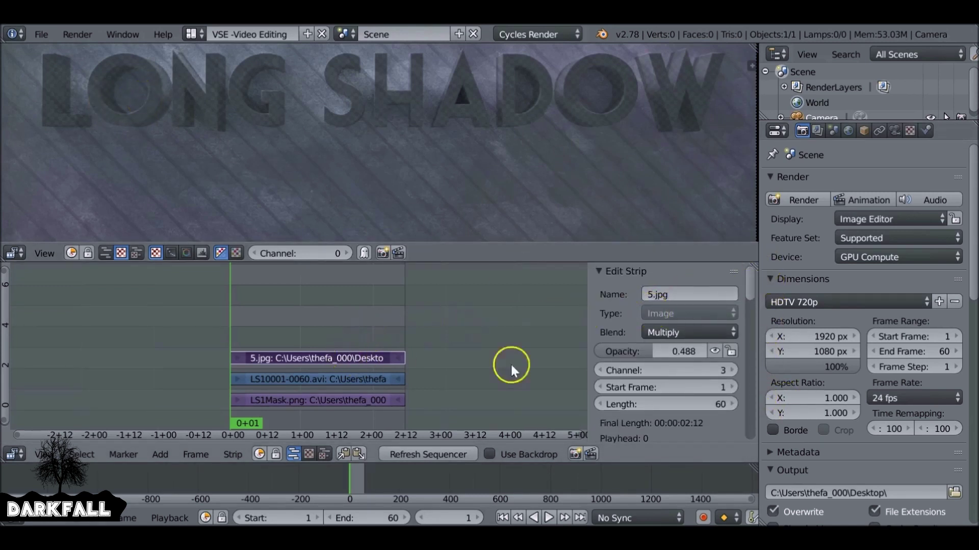
{"action": "left_click", "coordinate": [692, 332]}
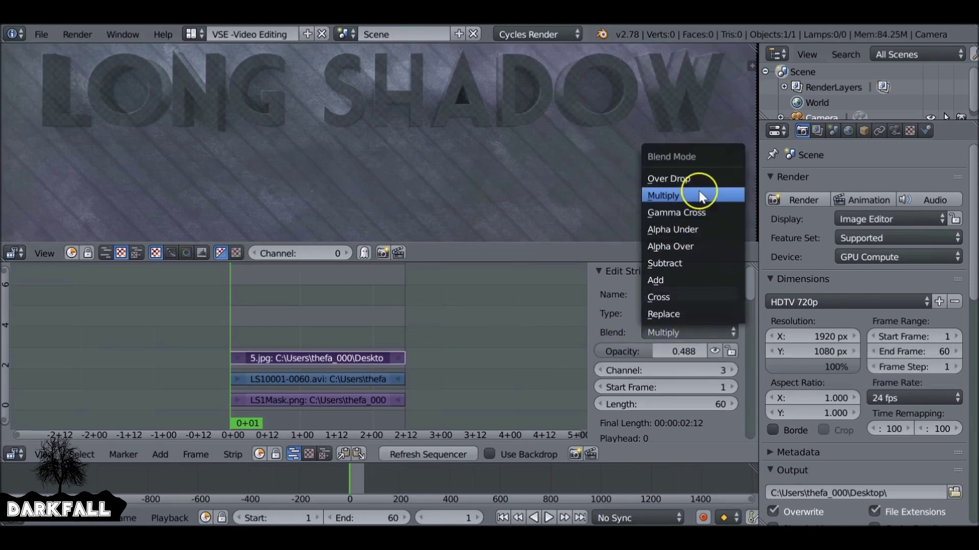
{"action": "left_click", "coordinate": [693, 246]}
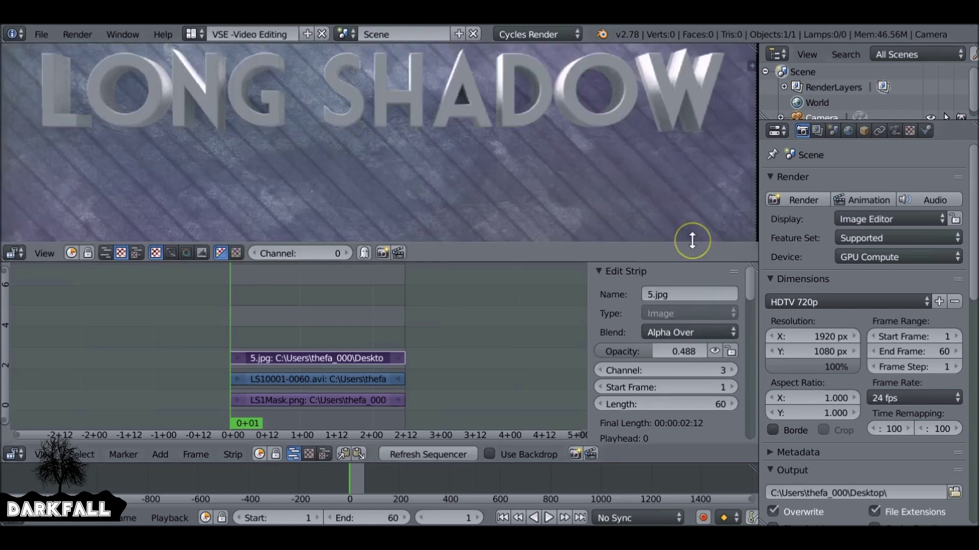
{"action": "scroll", "coordinate": [501, 164], "scroll_direction": "down", "scroll_amount": 4}
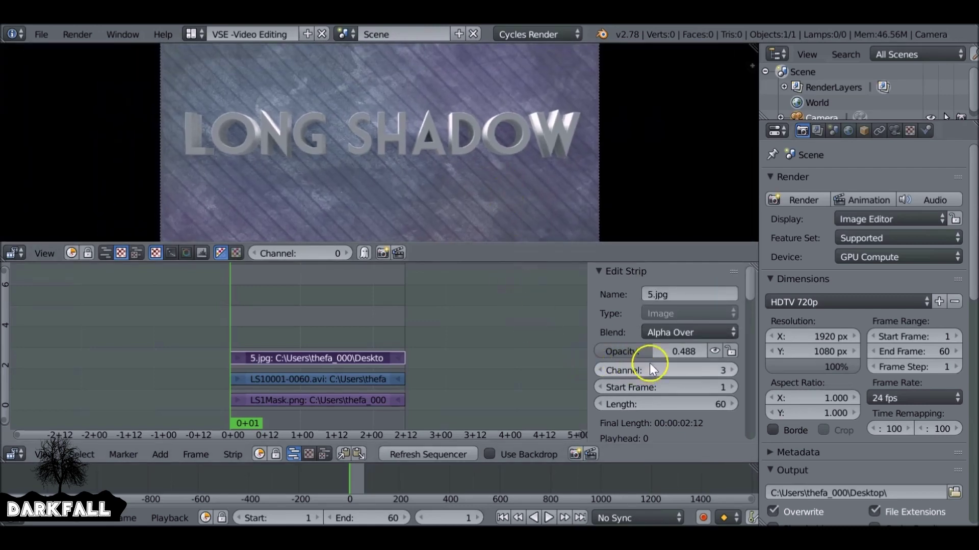
{"action": "left_click_drag", "start_coordinate": [653, 352], "coordinate": [621, 351]}
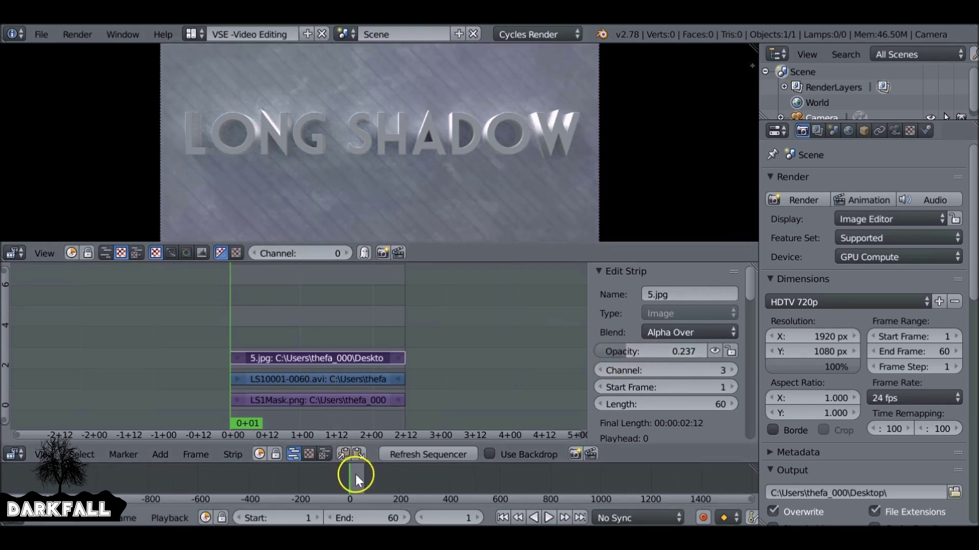
Step: Play the animation to preview the masked texture composite
{"action": "scroll", "coordinate": [356, 475], "scroll_direction": "up", "scroll_amount": 8}
{"action": "scroll", "coordinate": [360, 475], "scroll_direction": "left", "scroll_amount": 5, "text": "ctrl"}
{"action": "key", "text": "alt+a"}
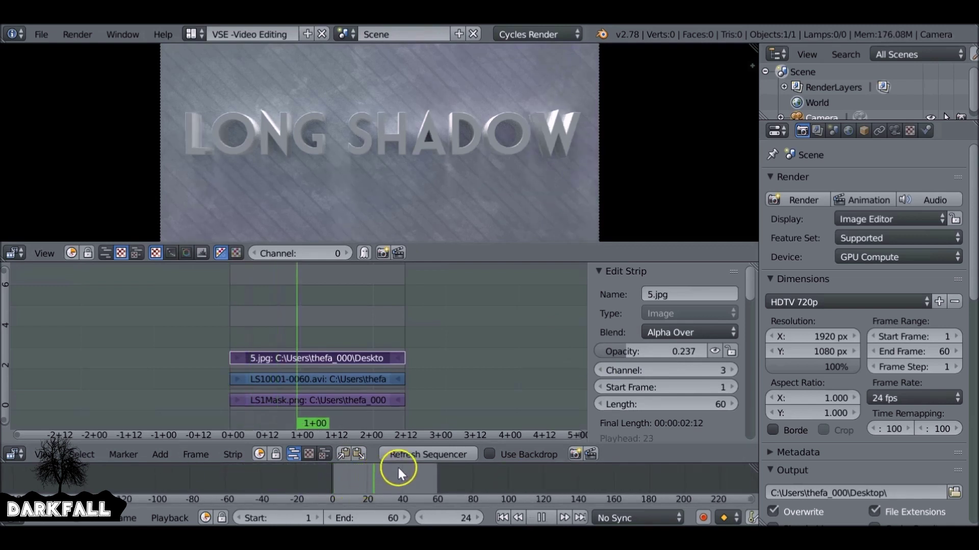
Step: Select the LS10001-0060.avi movie strip and open its strip modifier choices
{"action": "right_click", "coordinate": [316, 380]}
{"action": "scroll", "coordinate": [713, 366], "scroll_direction": "down", "scroll_amount": 5}
{"action": "scroll", "coordinate": [713, 366], "scroll_direction": "down", "scroll_amount": 5}
{"action": "left_click", "coordinate": [666, 391]}
{"action": "left_click", "coordinate": [681, 384]}
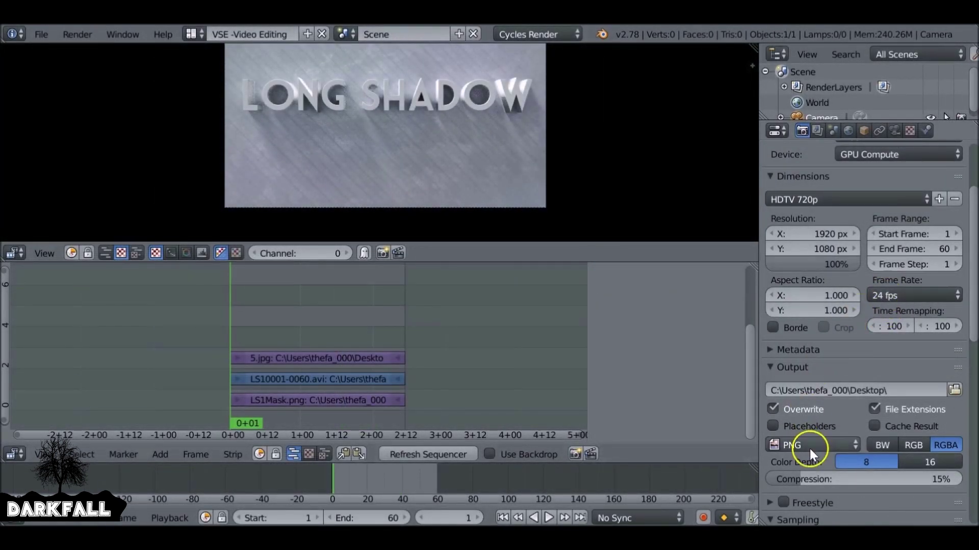
Step: Set the render output file format to H.264 and expand the encoding settings
{"action": "left_click", "coordinate": [809, 445]}
{"action": "left_click", "coordinate": [799, 376]}
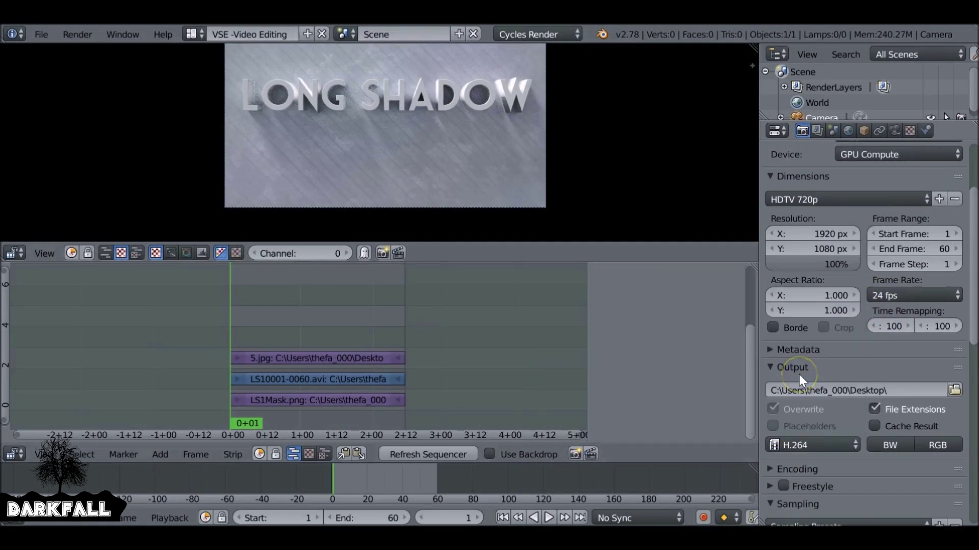
{"action": "scroll", "coordinate": [807, 377], "scroll_direction": "down", "scroll_amount": 2}
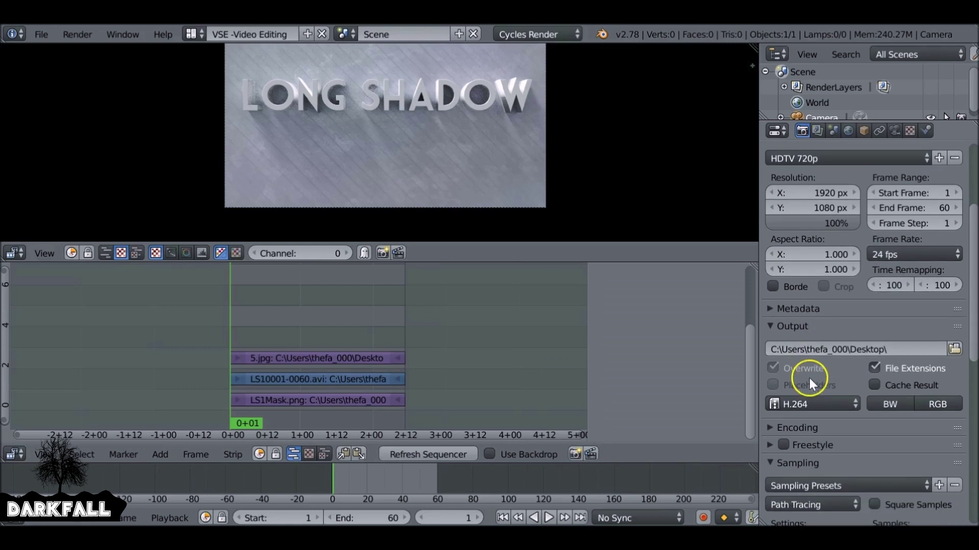
{"action": "left_click", "coordinate": [773, 428]}
{"action": "scroll", "coordinate": [806, 425], "scroll_direction": "down", "scroll_amount": 5}
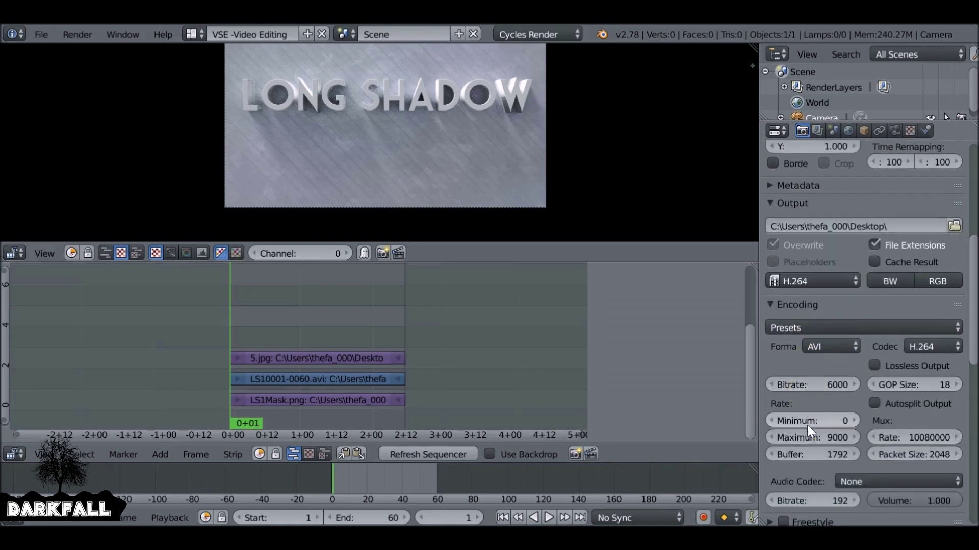
Step: Review the available audio codecs and collapse the encoding settings
{"action": "left_click", "coordinate": [874, 481]}
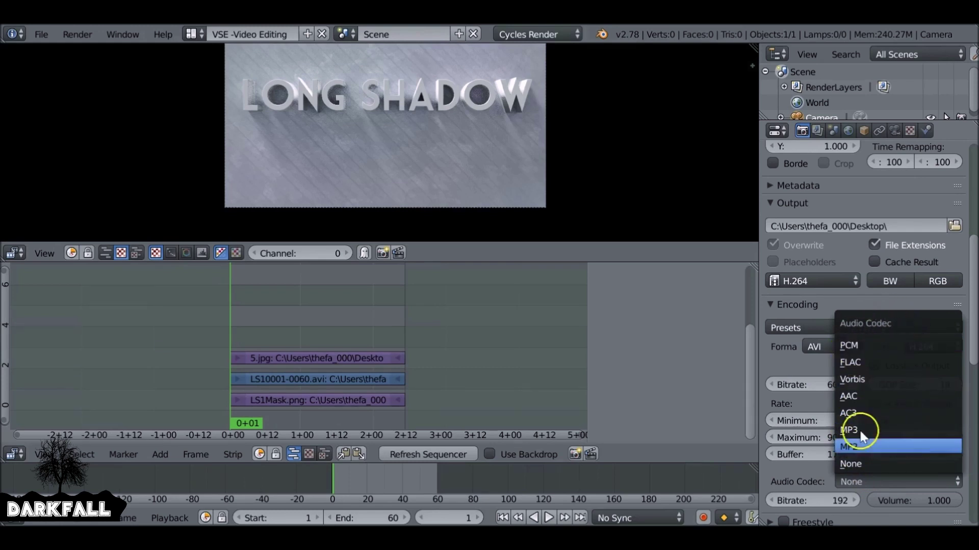
{"action": "scroll", "coordinate": [810, 382], "scroll_direction": "up", "scroll_amount": 4}
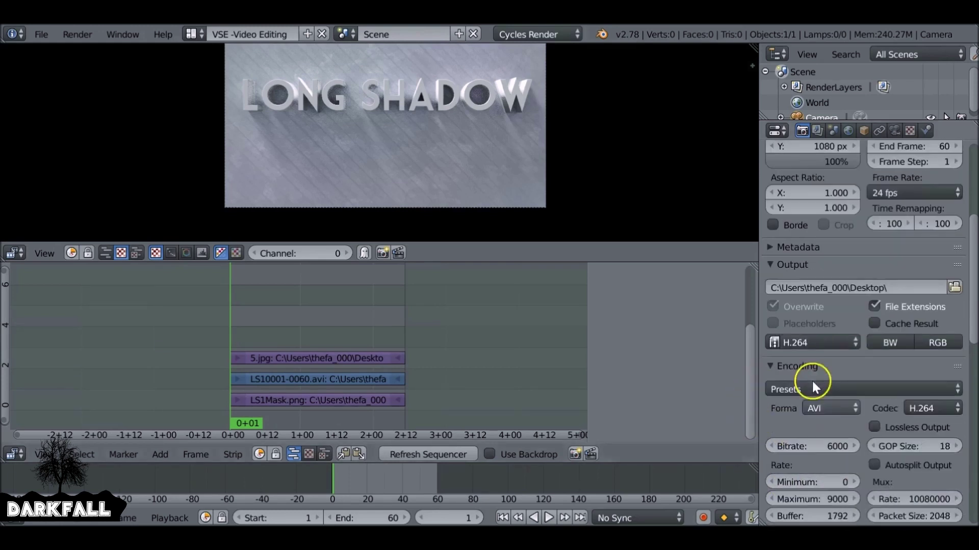
{"action": "left_click", "coordinate": [798, 387]}
{"action": "scroll", "coordinate": [798, 388], "scroll_direction": "up", "scroll_amount": 2}
Step: Check the render output path and go back to the main render settings
{"action": "left_click", "coordinate": [902, 350]}
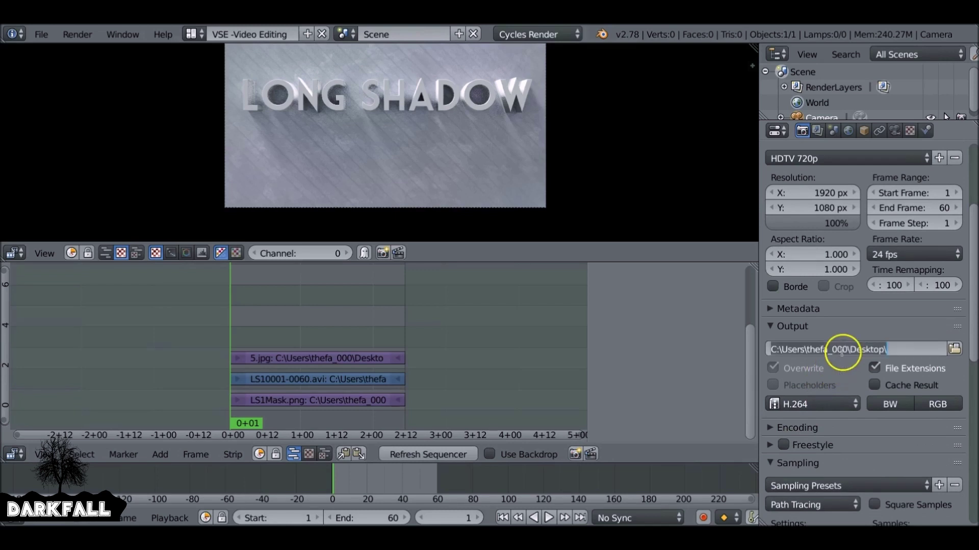
{"action": "left_click", "coordinate": [880, 330]}
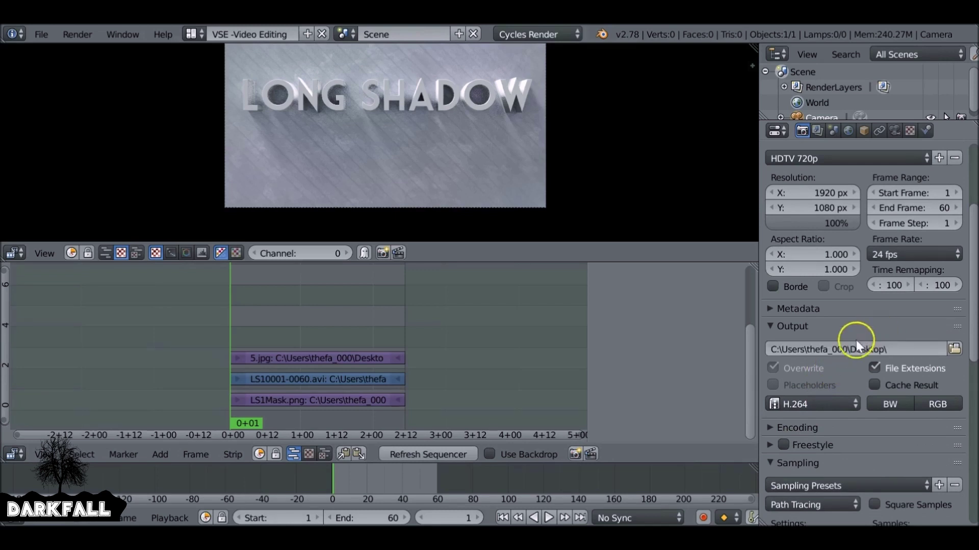
{"action": "scroll", "coordinate": [845, 300], "scroll_direction": "up", "scroll_amount": 7}
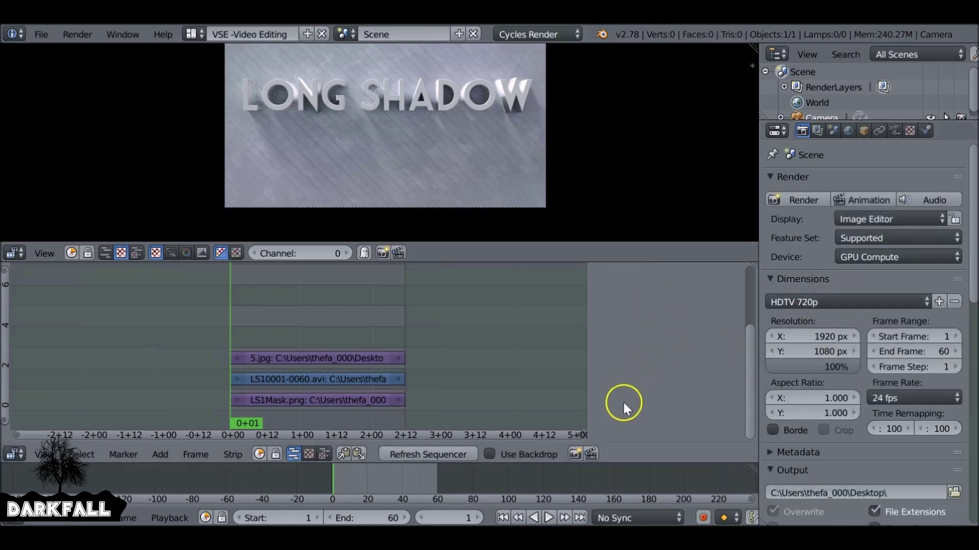